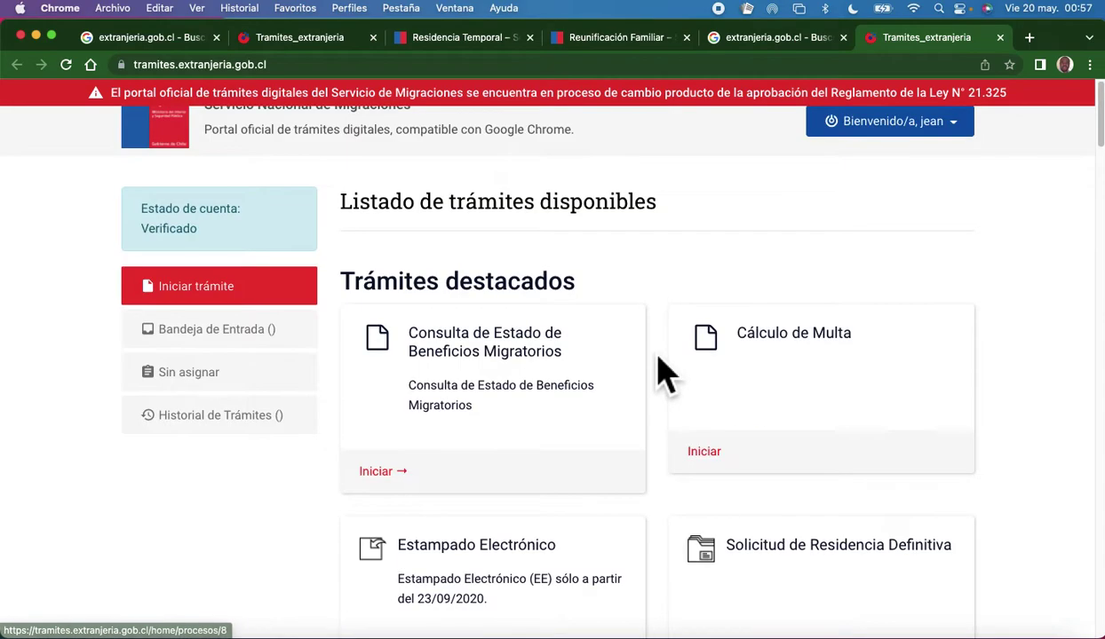
Sign out of the current account from the Bienvenido/a menu.
left_click(977, 145)
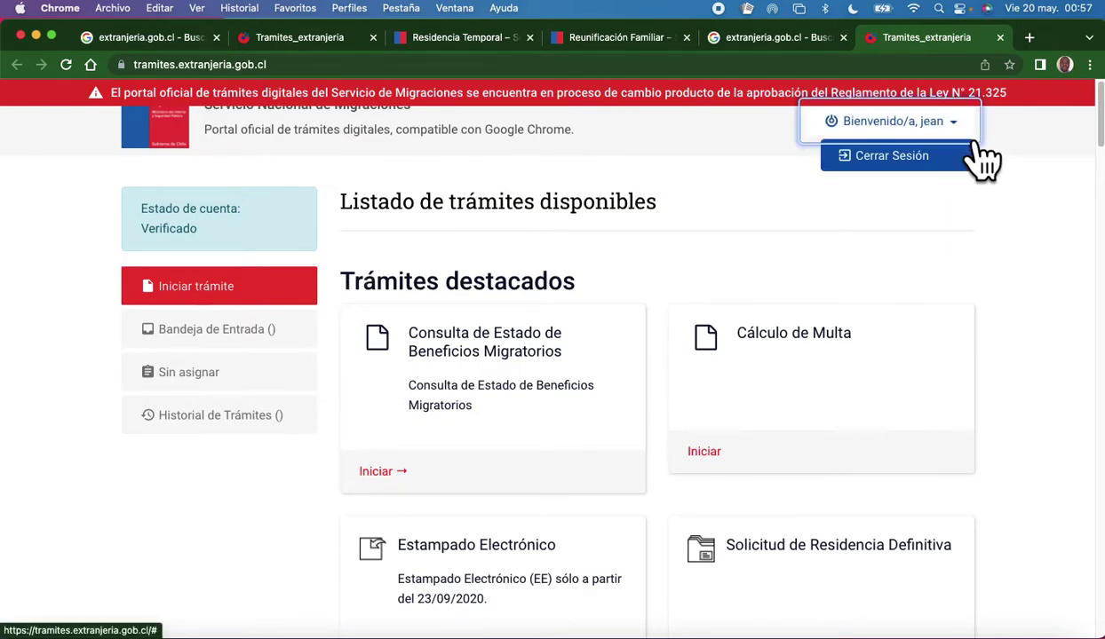
left_click(928, 165)
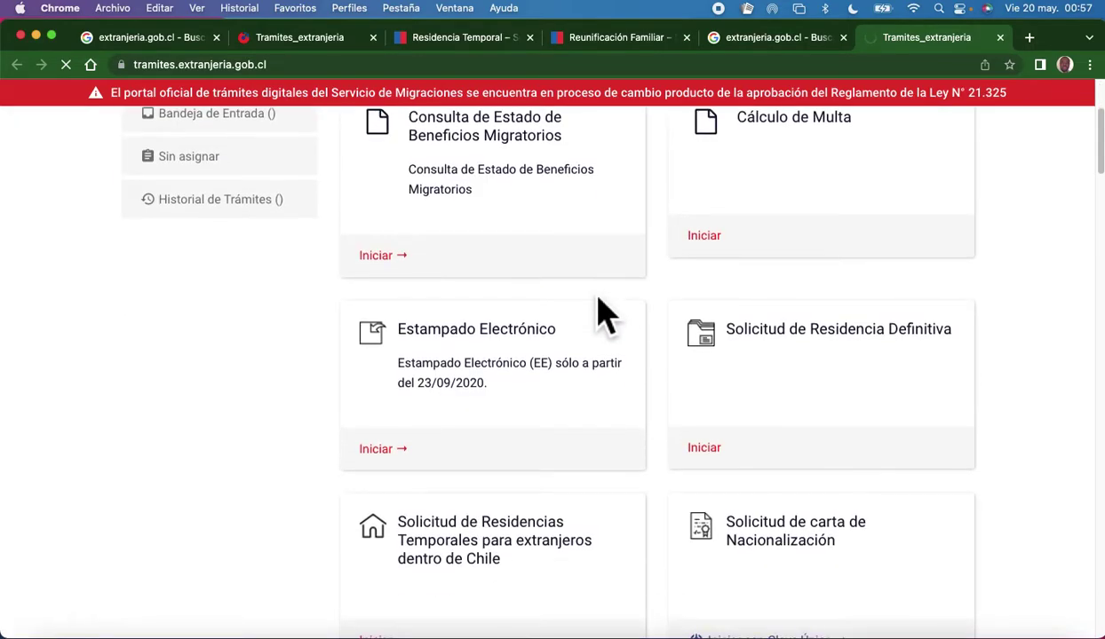
scroll(551, 435, "down", 3)
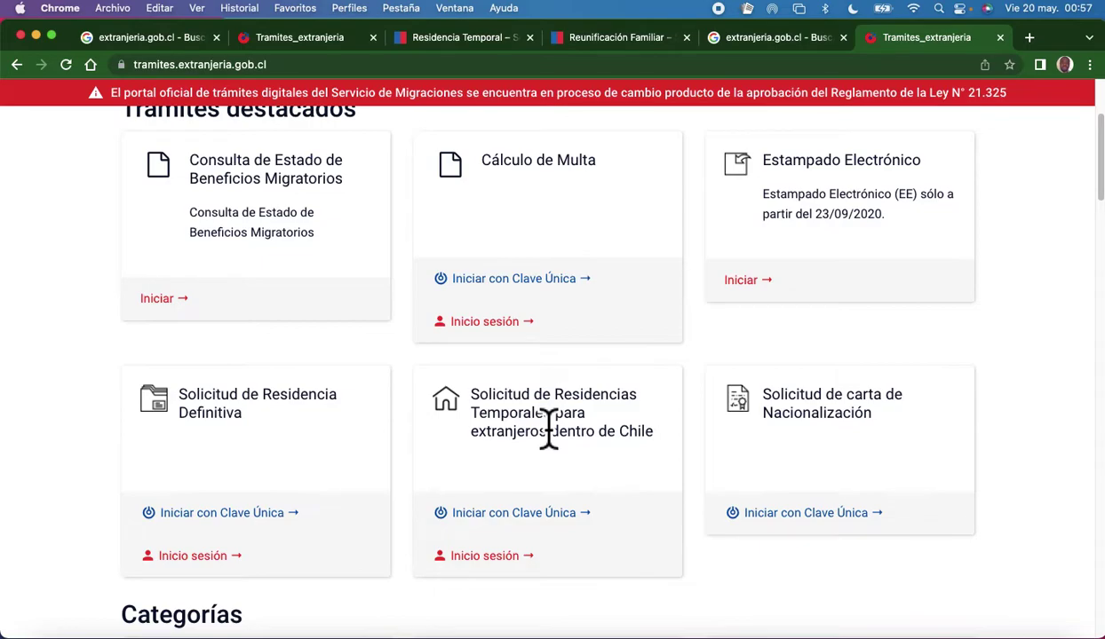
scroll(548, 427, "up", 3)
scroll(551, 431, "down", 8)
scroll(552, 435, "up", 6)
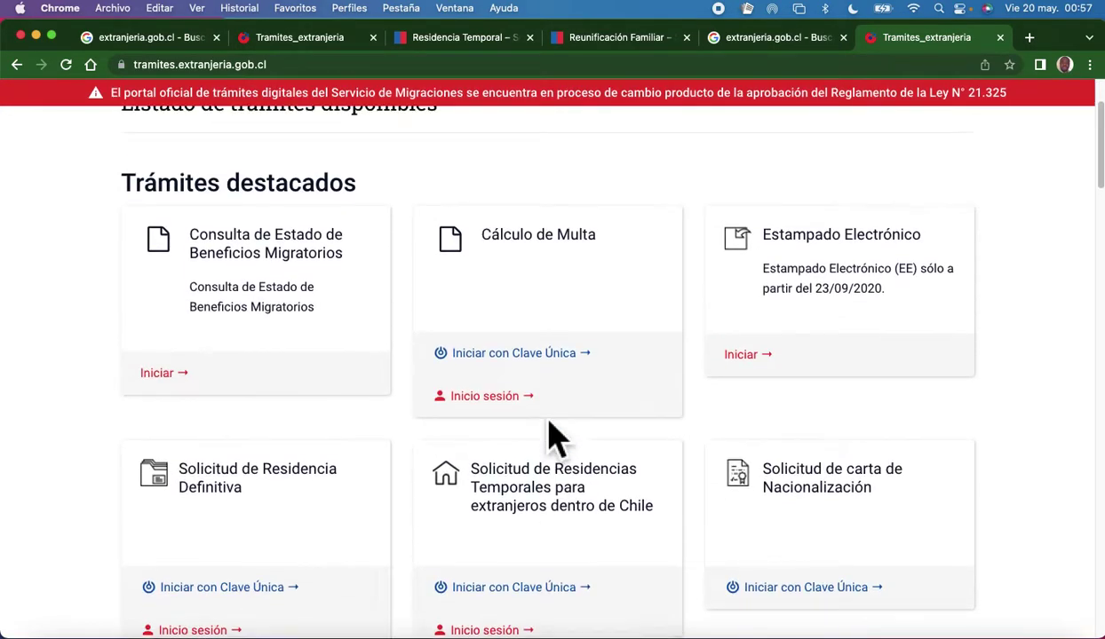
scroll(548, 435, "up", 2)
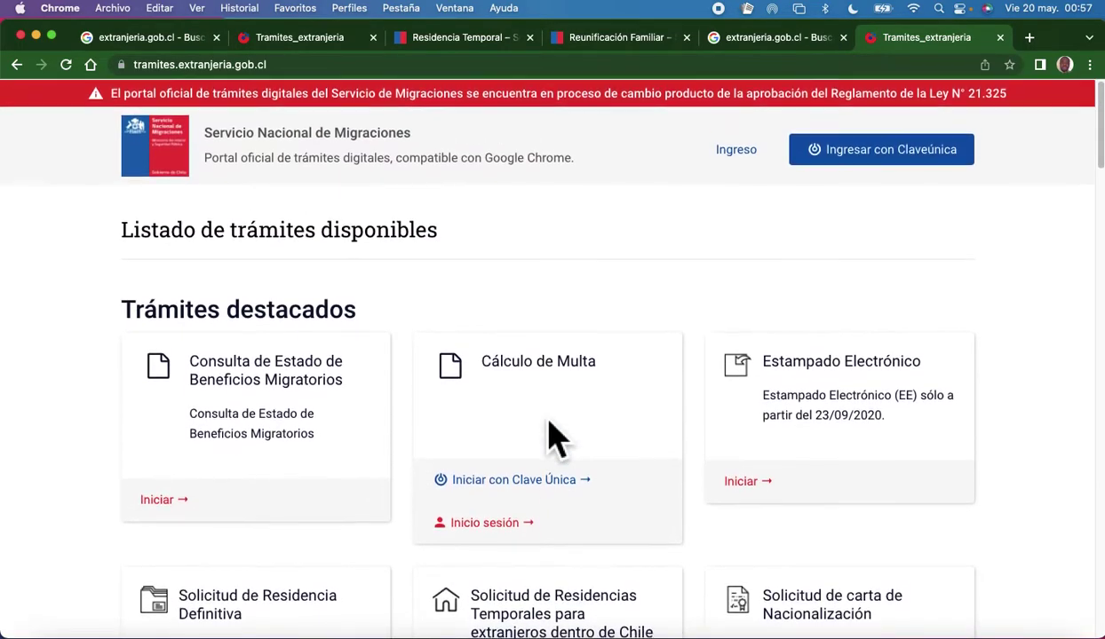
left_click(938, 164)
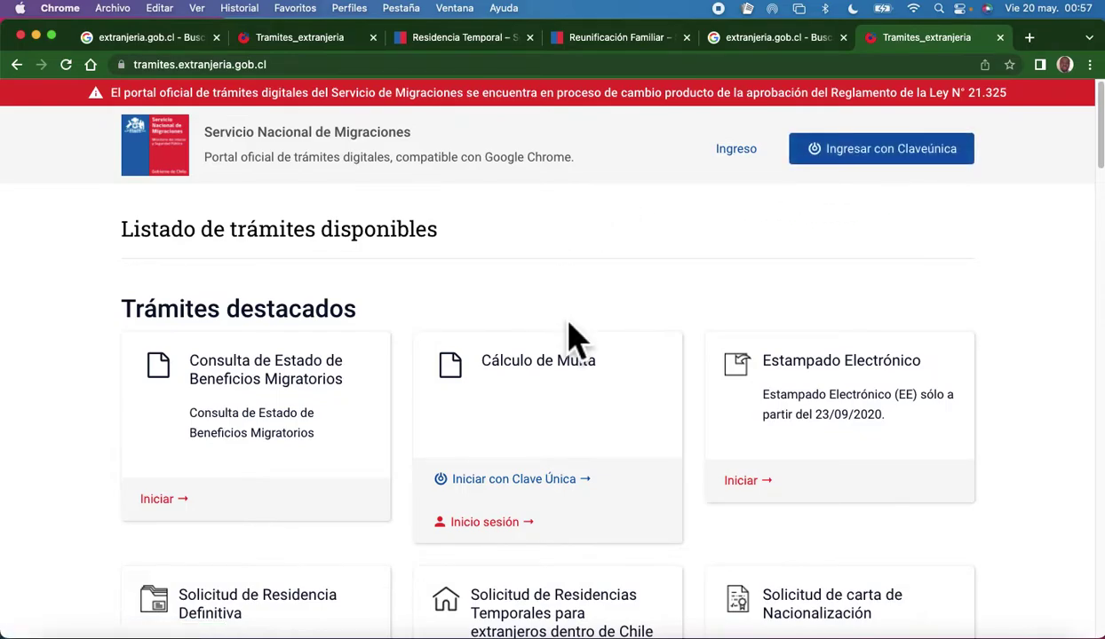
Scroll down the procedures list to the Solicitud de Residencias Temporales cards.
scroll(591, 409, "down", 12)
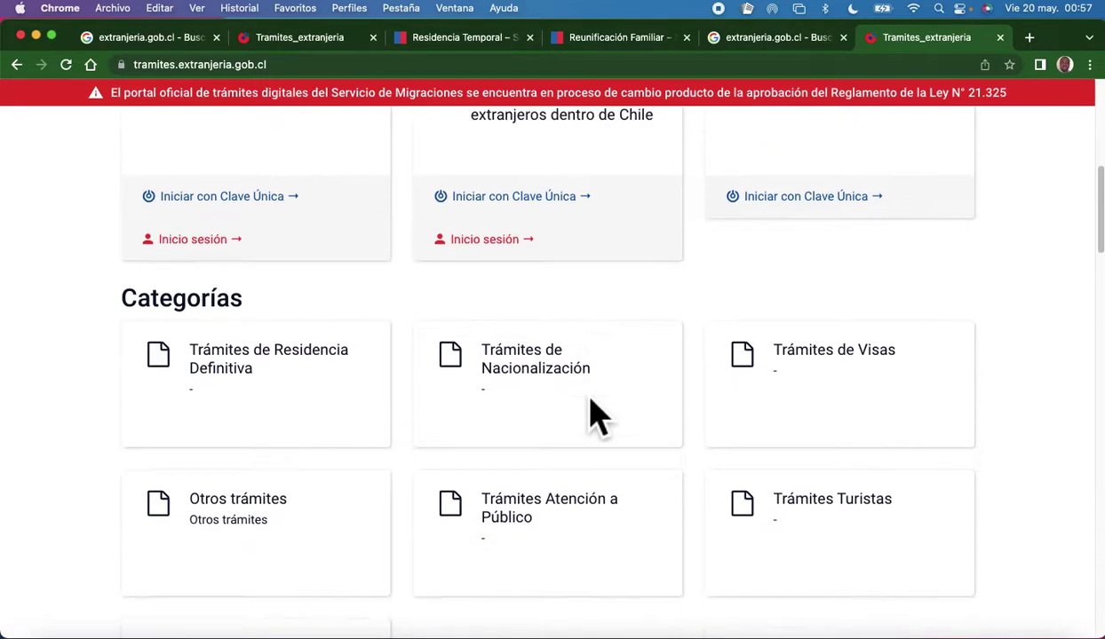
scroll(598, 415, "down", 5)
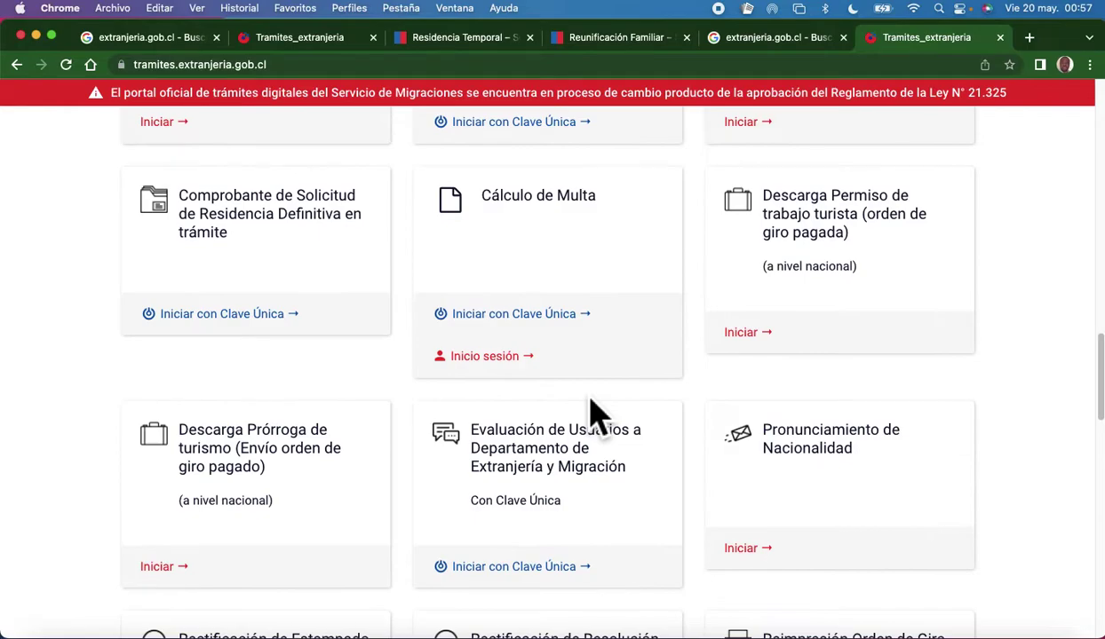
scroll(591, 410, "down", 5)
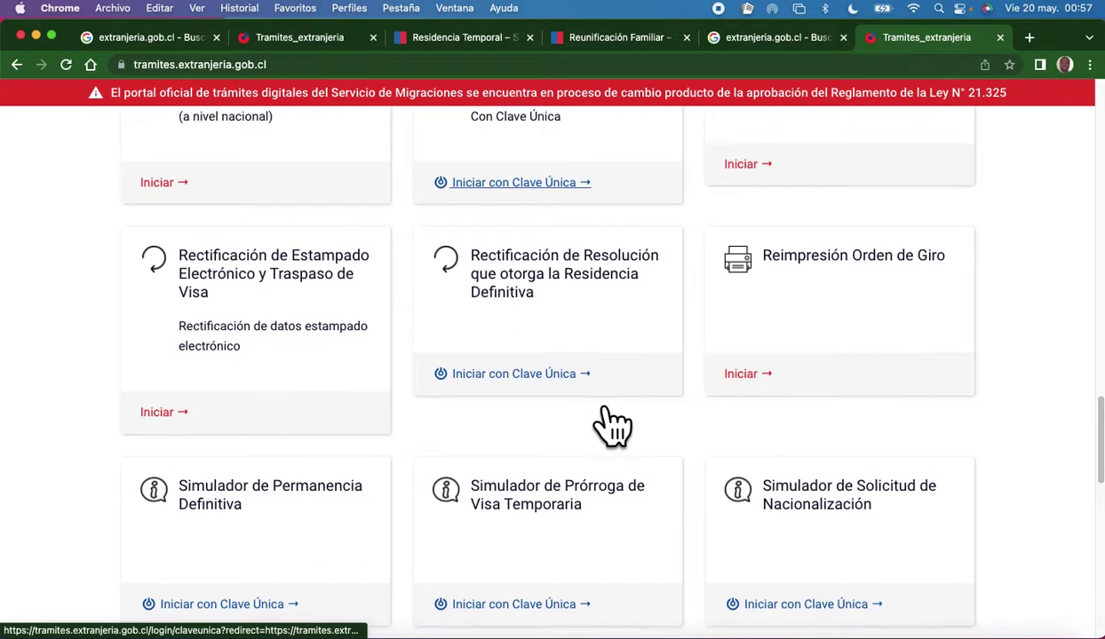
scroll(612, 427, "down", 3)
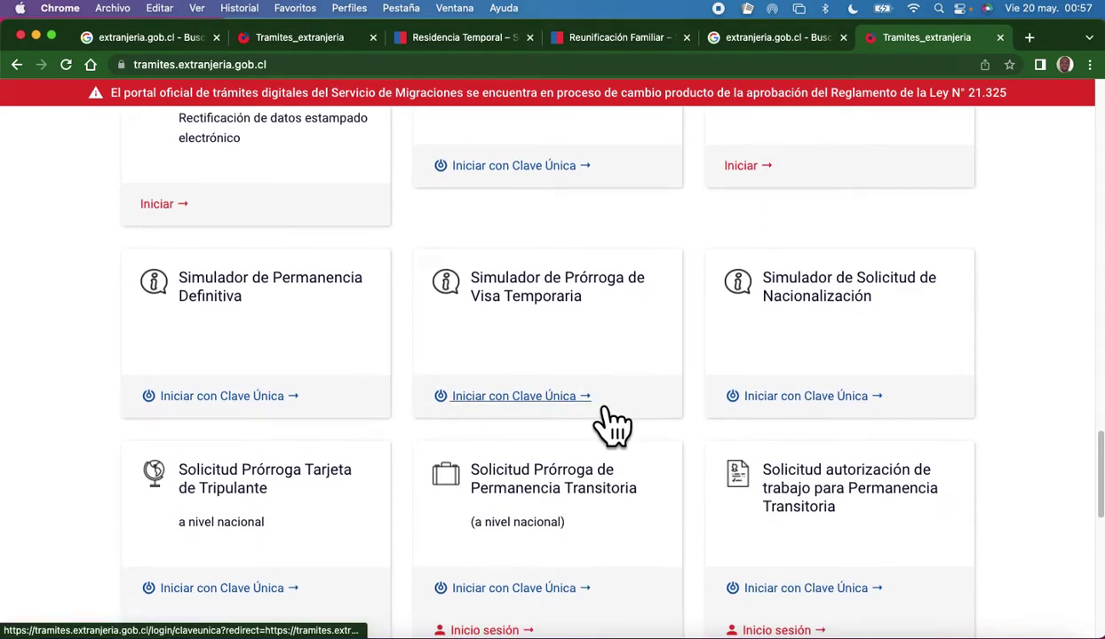
scroll(604, 423, "down", 1)
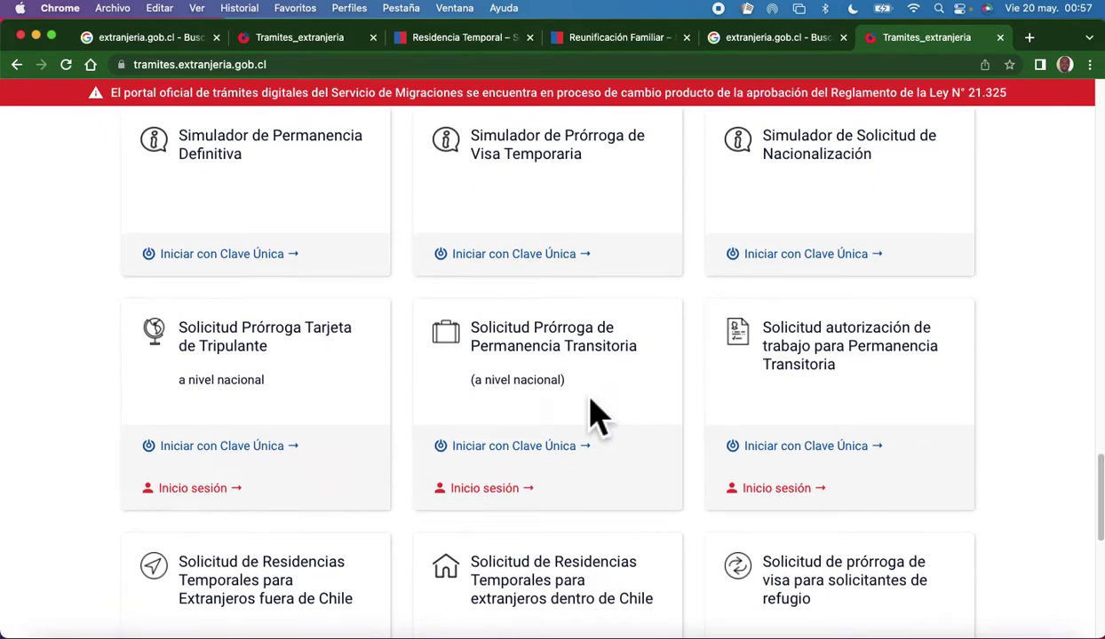
scroll(596, 416, "down", 3)
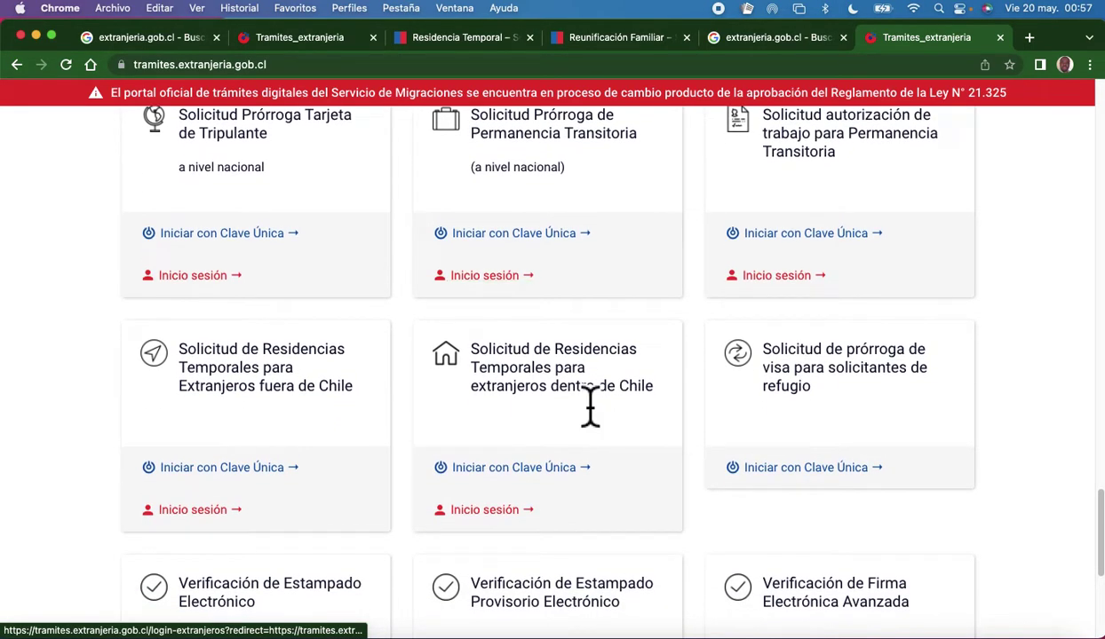
scroll(591, 406, "down", 1)
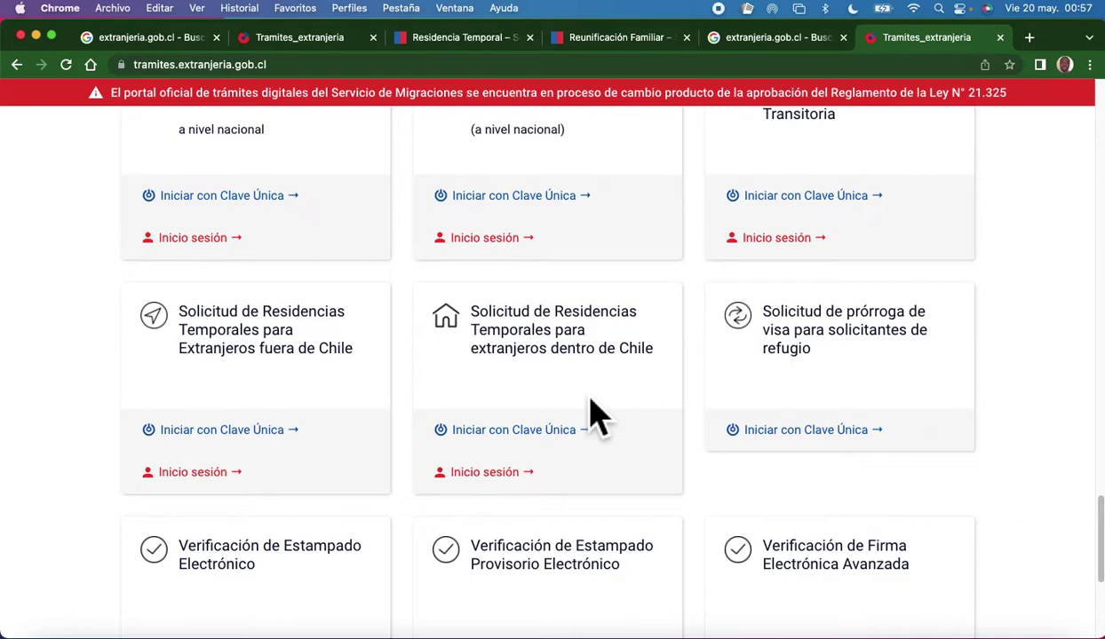
scroll(596, 415, "down", 3)
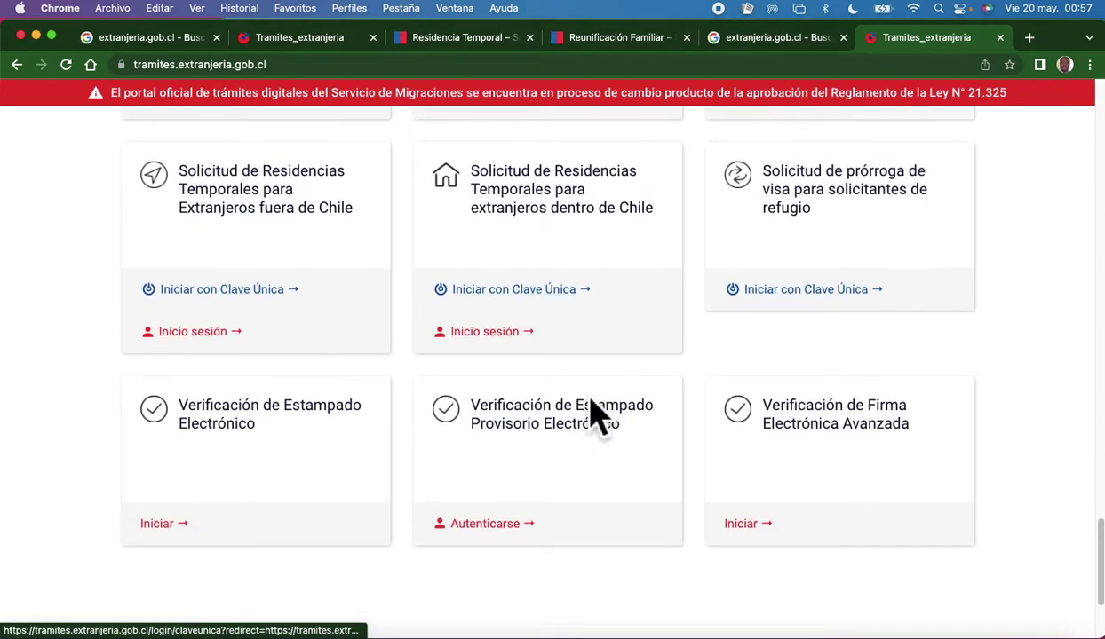
scroll(597, 416, "up", 1)
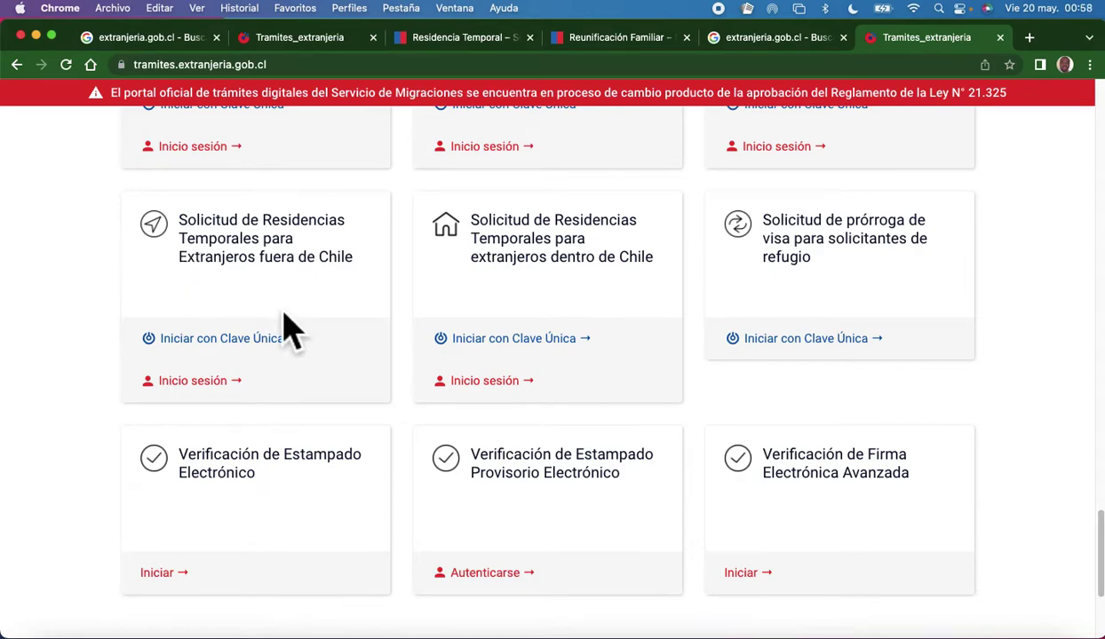
Open sign-in for the outside-Chile residence application, then switch to the account registration form.
left_click(216, 398)
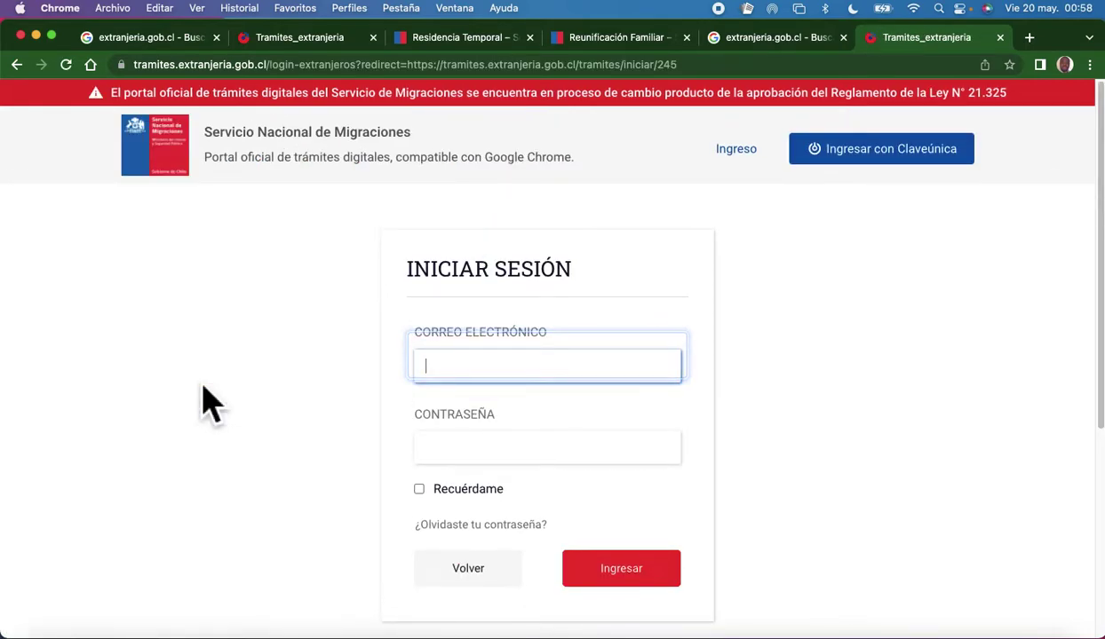
left_click(531, 388)
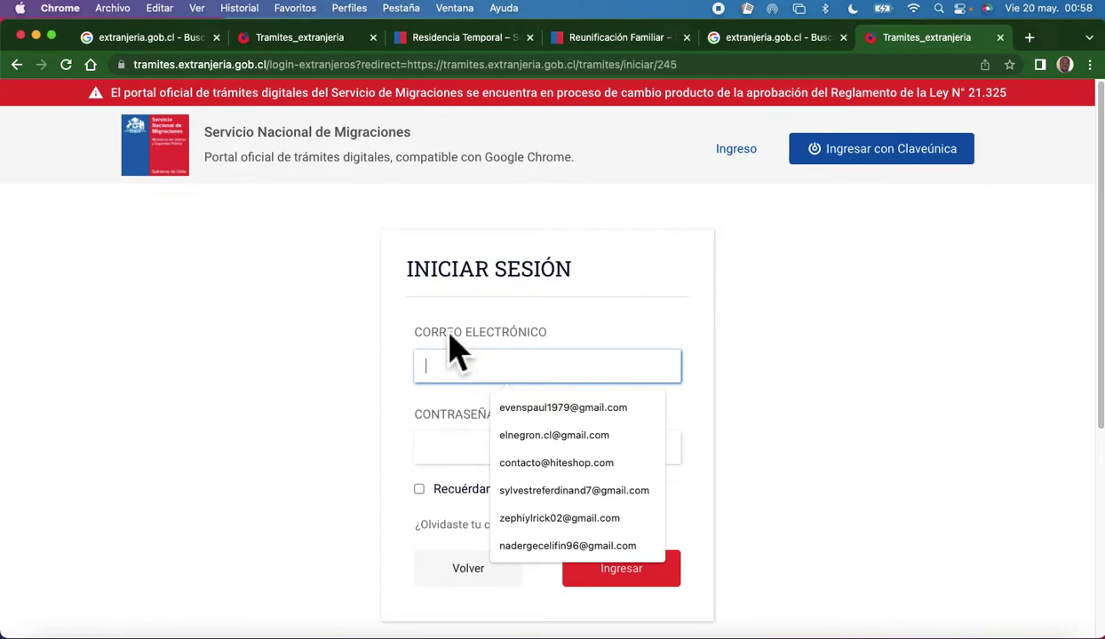
left_click(799, 309)
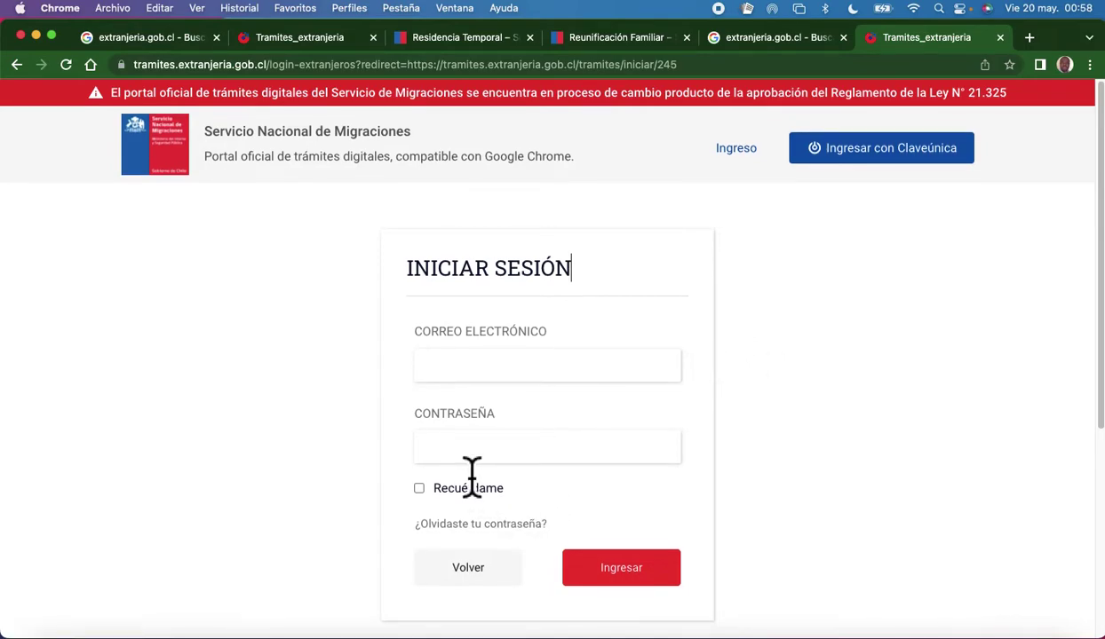
scroll(470, 479, "down", 3)
left_click(520, 247)
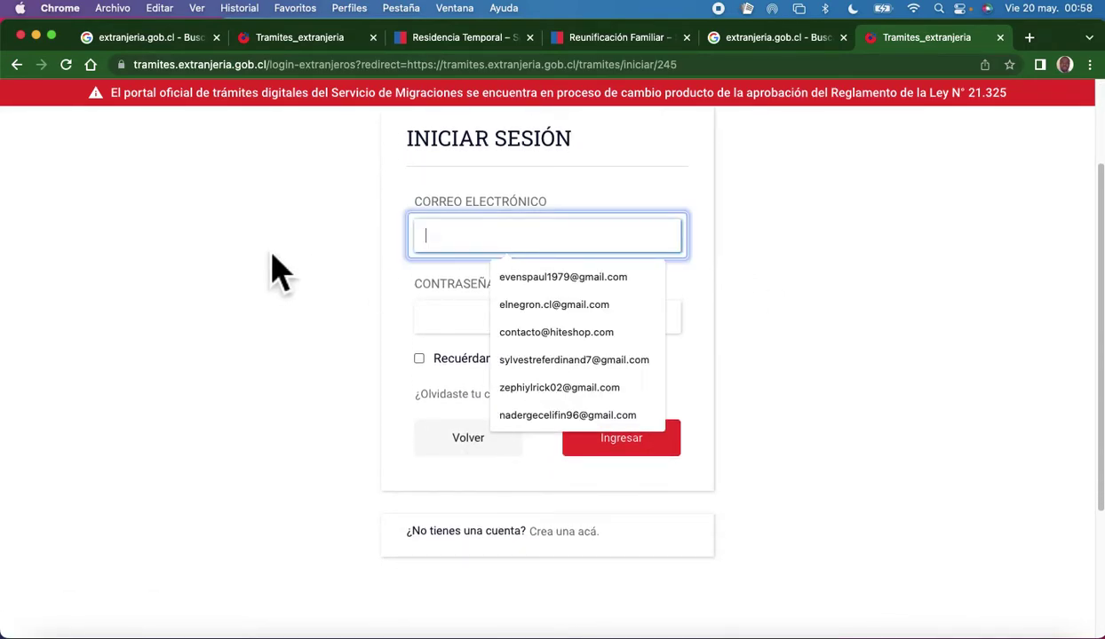
left_click(503, 246)
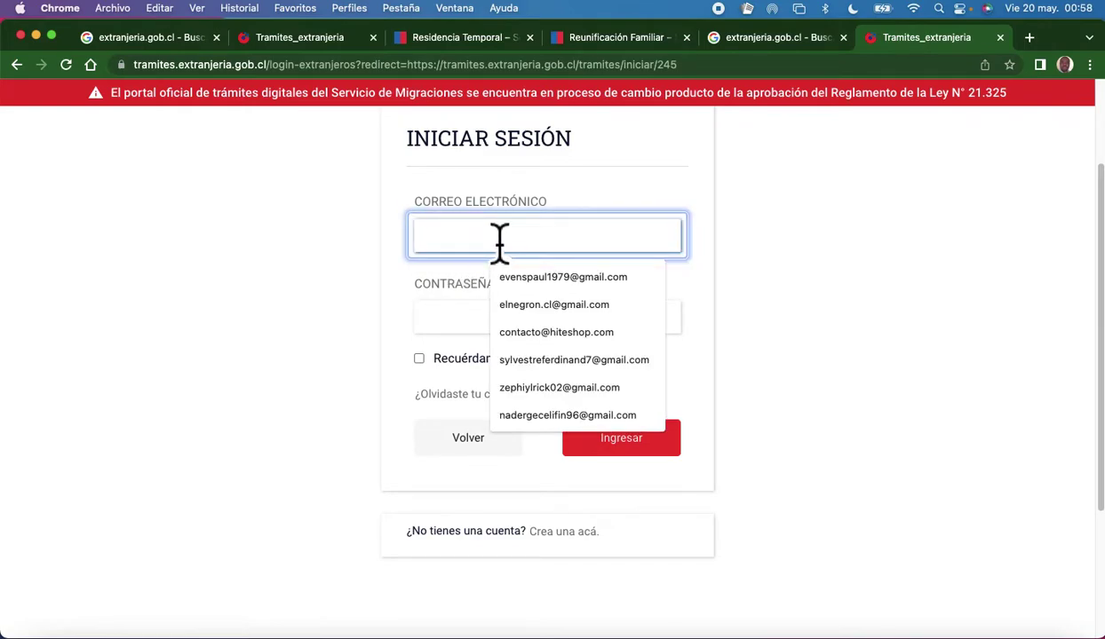
left_click(469, 322)
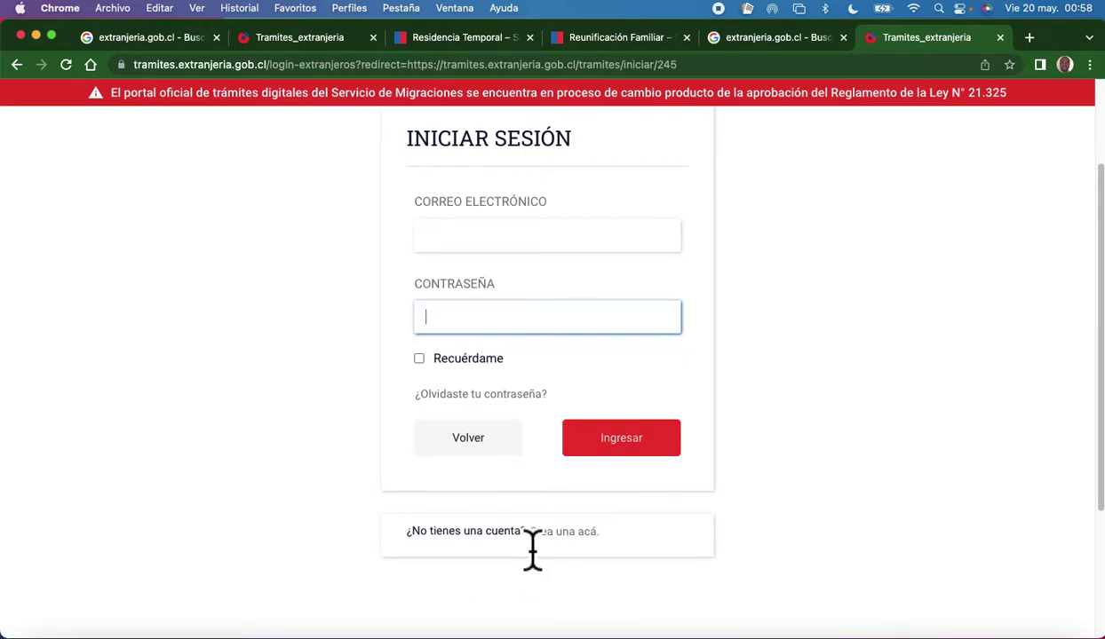
left_click(577, 541)
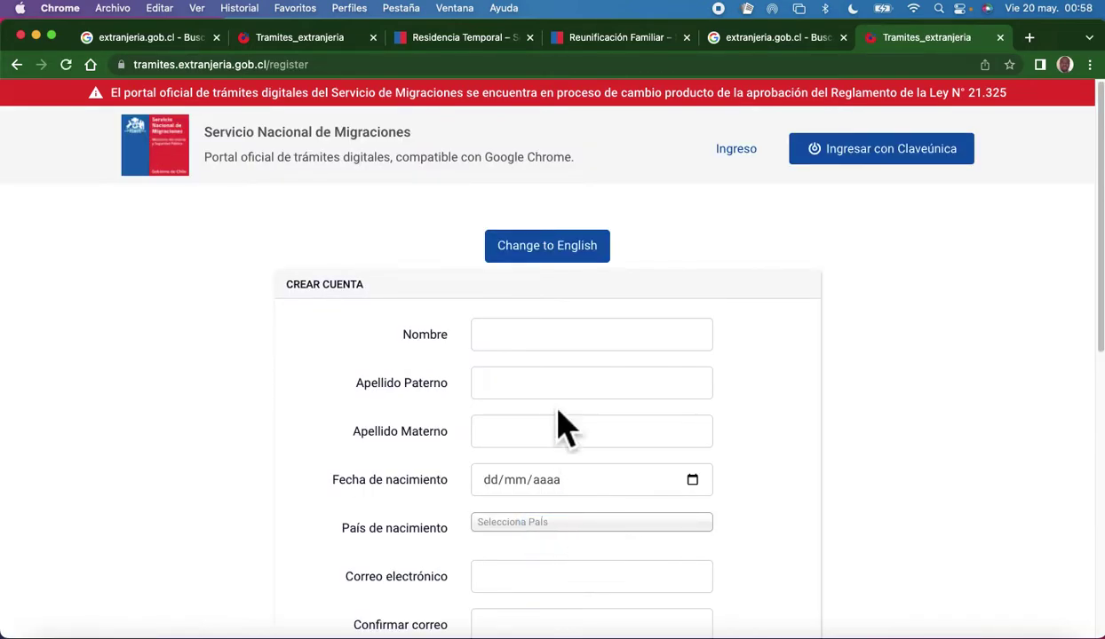
Fill in the first name and both surnames on the Crear Cuenta form.
scroll(558, 413, "down", 4)
left_click(561, 188)
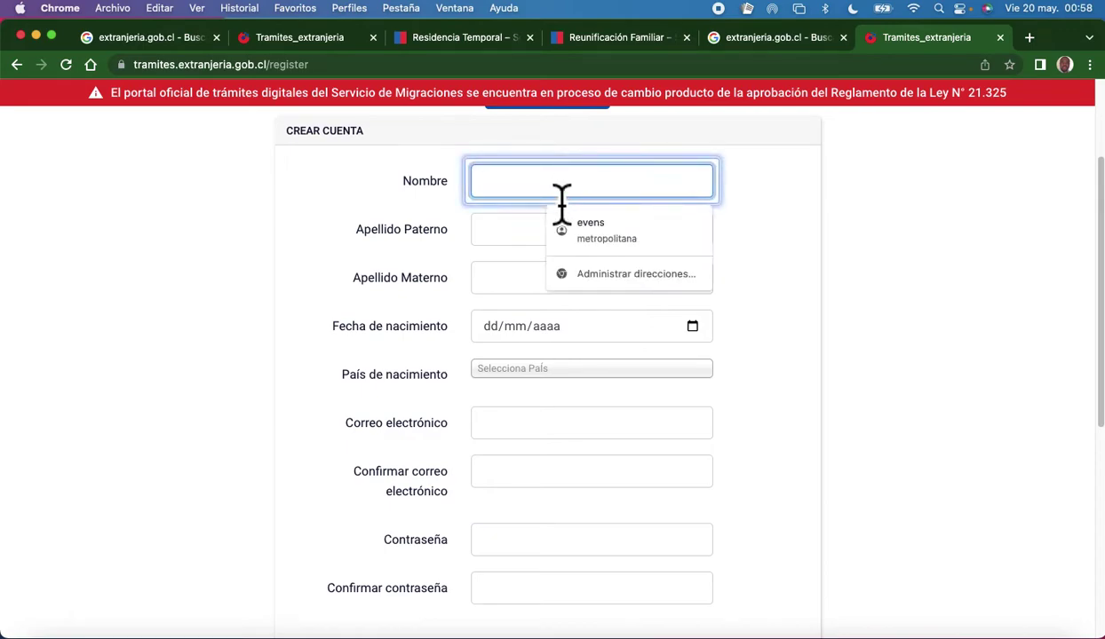
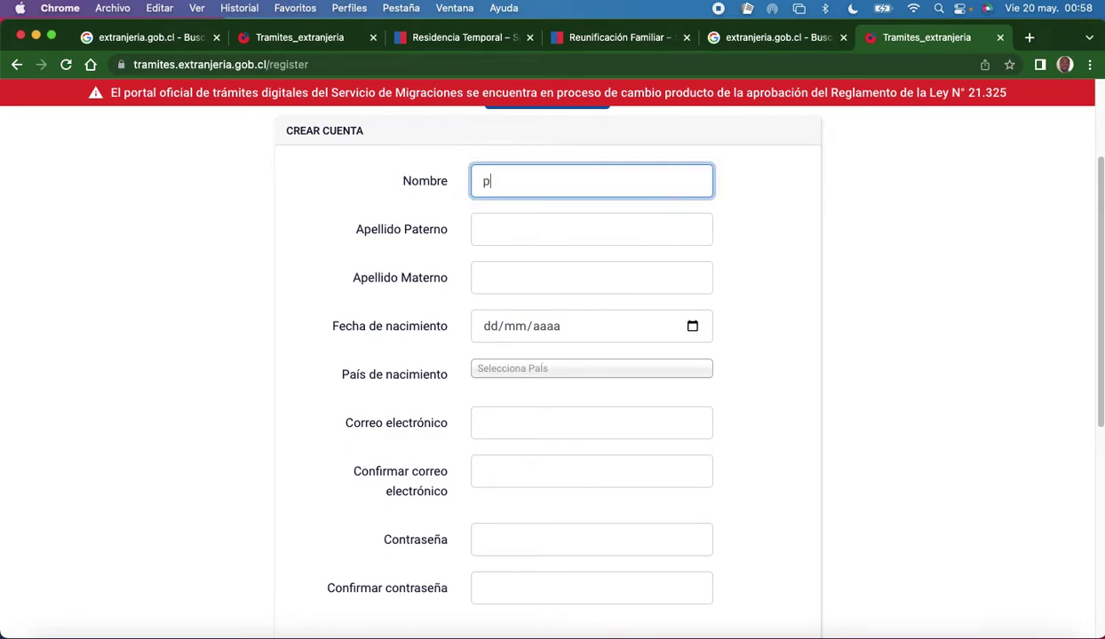
left_click(562, 230)
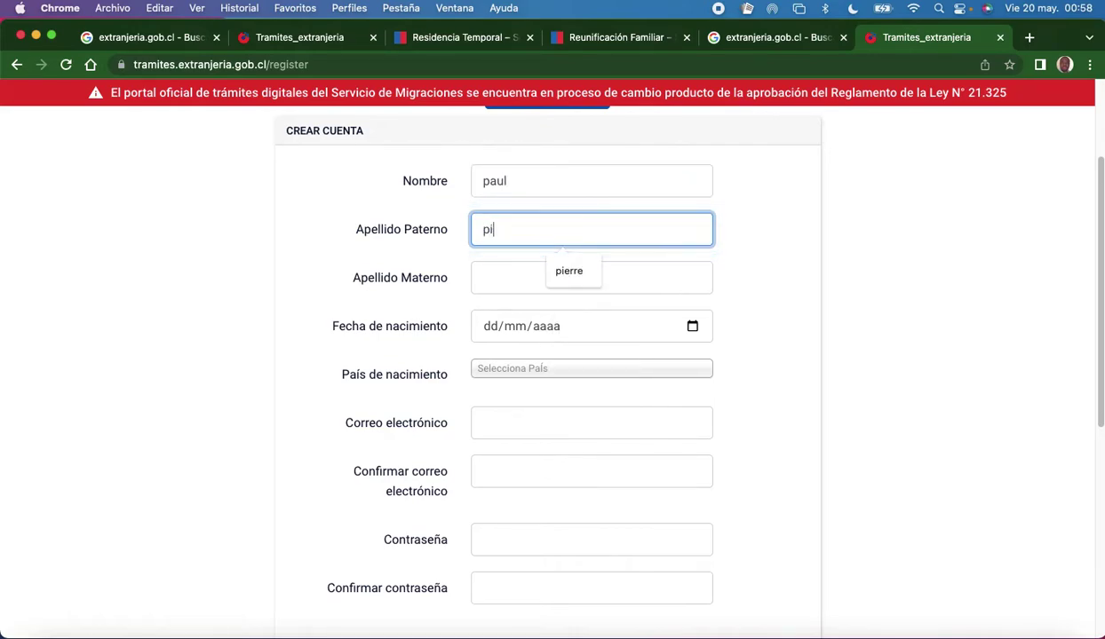
left_click(266, 293)
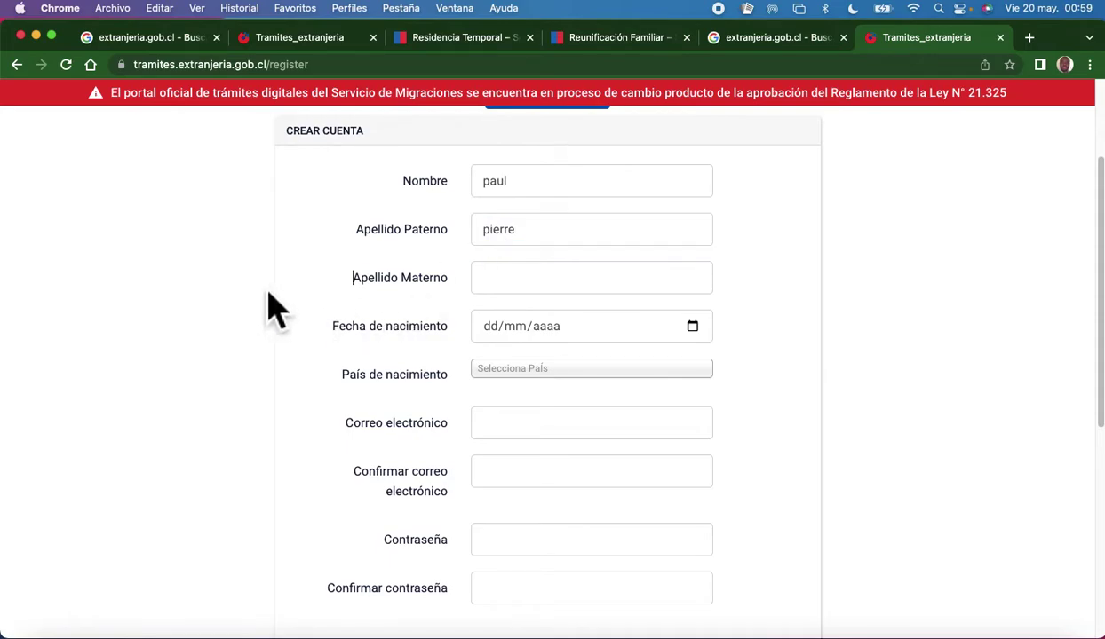
left_click(539, 283)
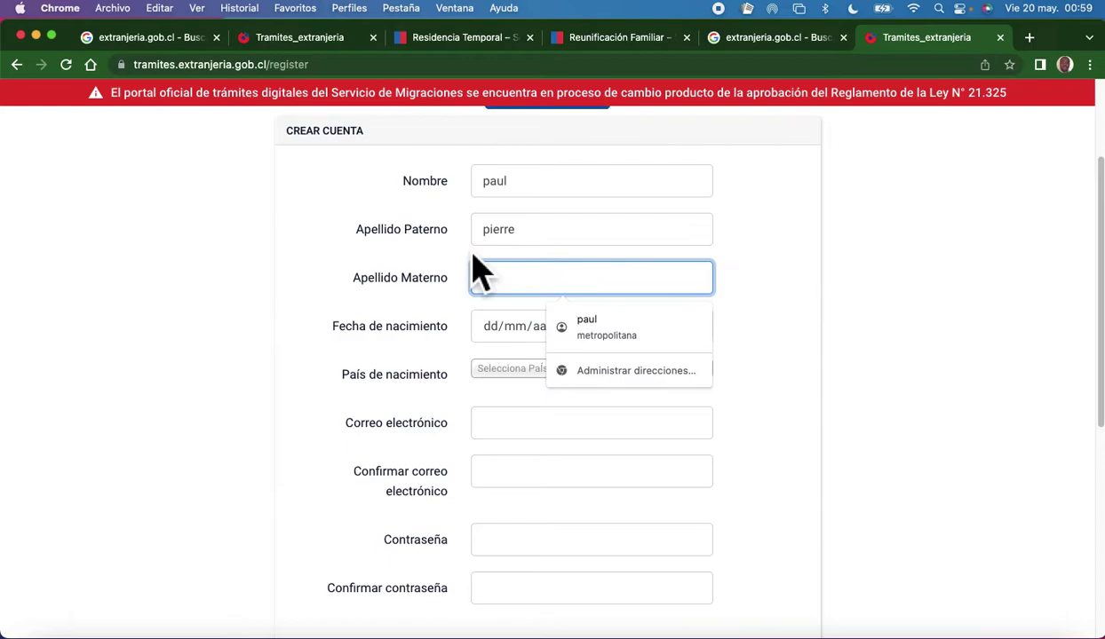
type("p")
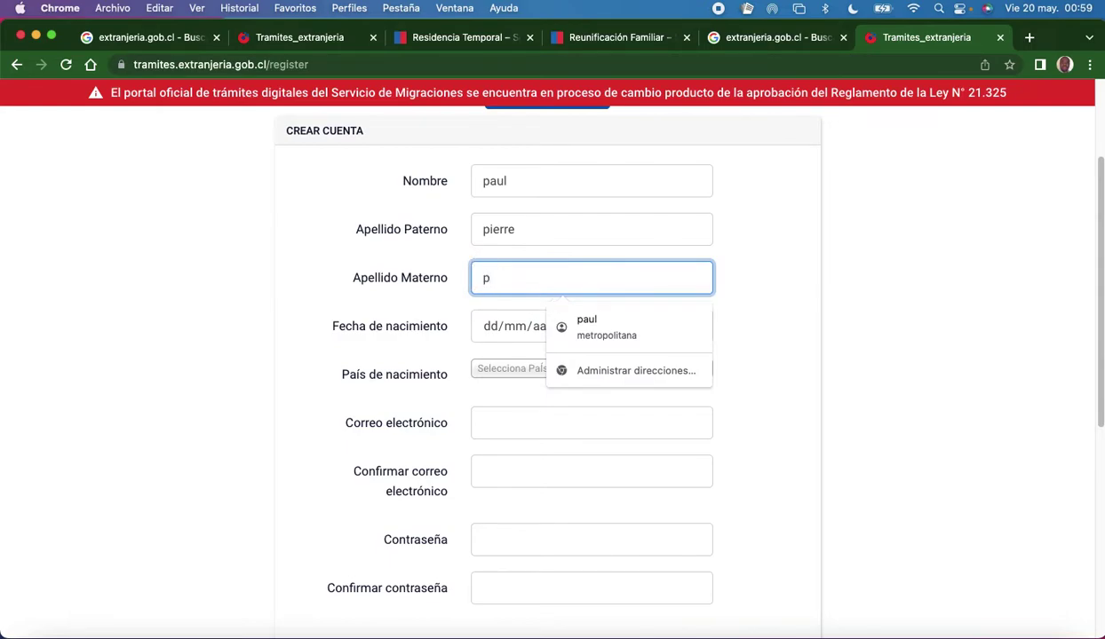
type("ir")
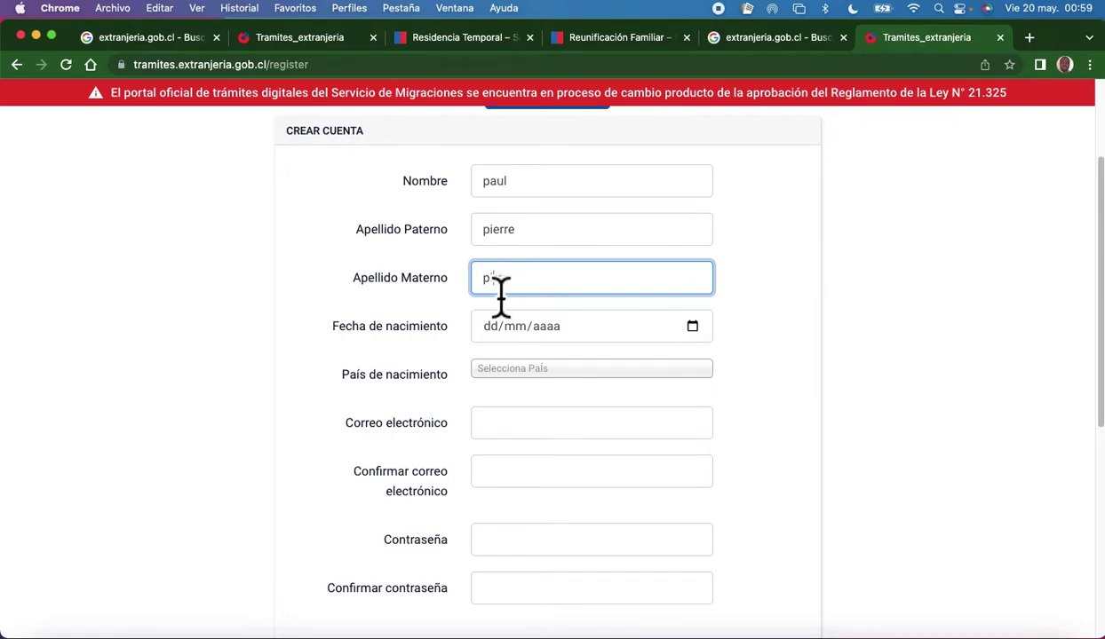
type("irre")
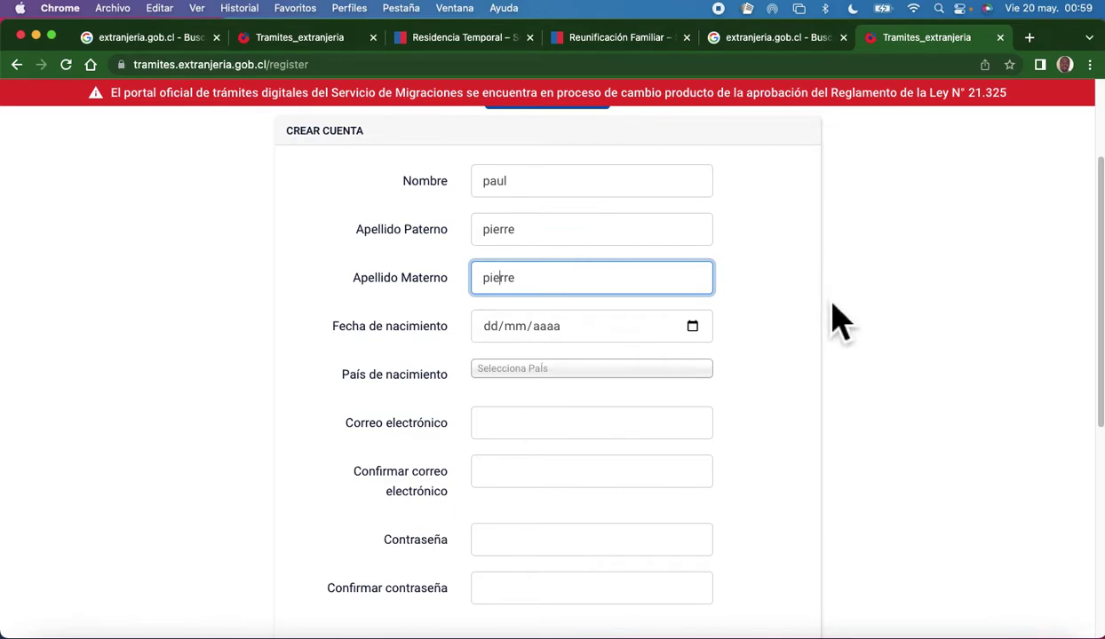
key("Tab")
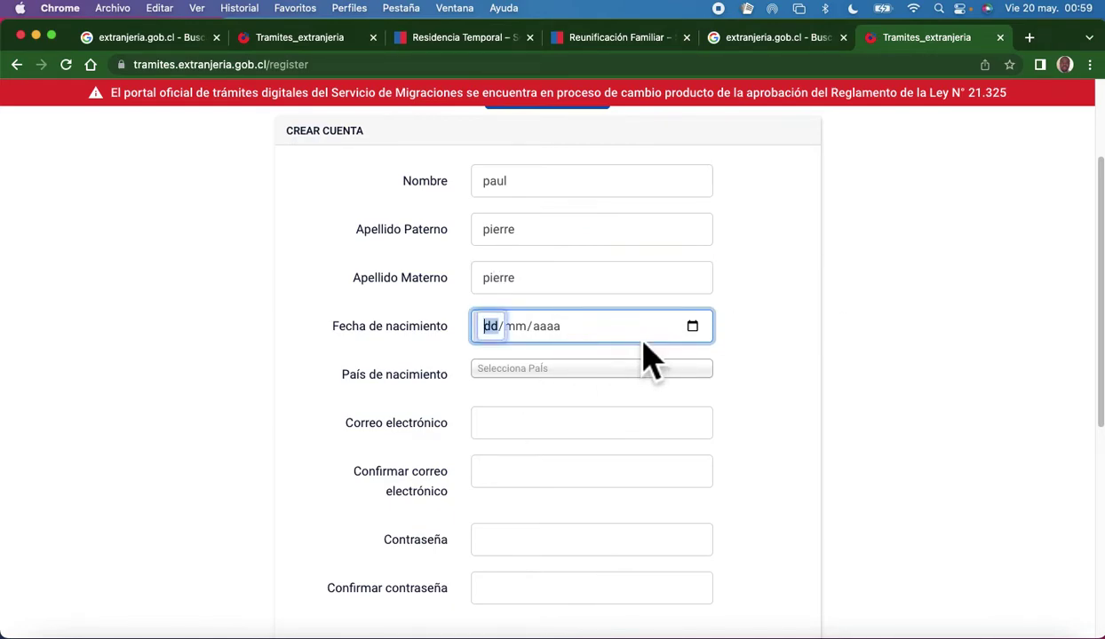
Set the birth date to 5 May using the date picker.
left_click(693, 329)
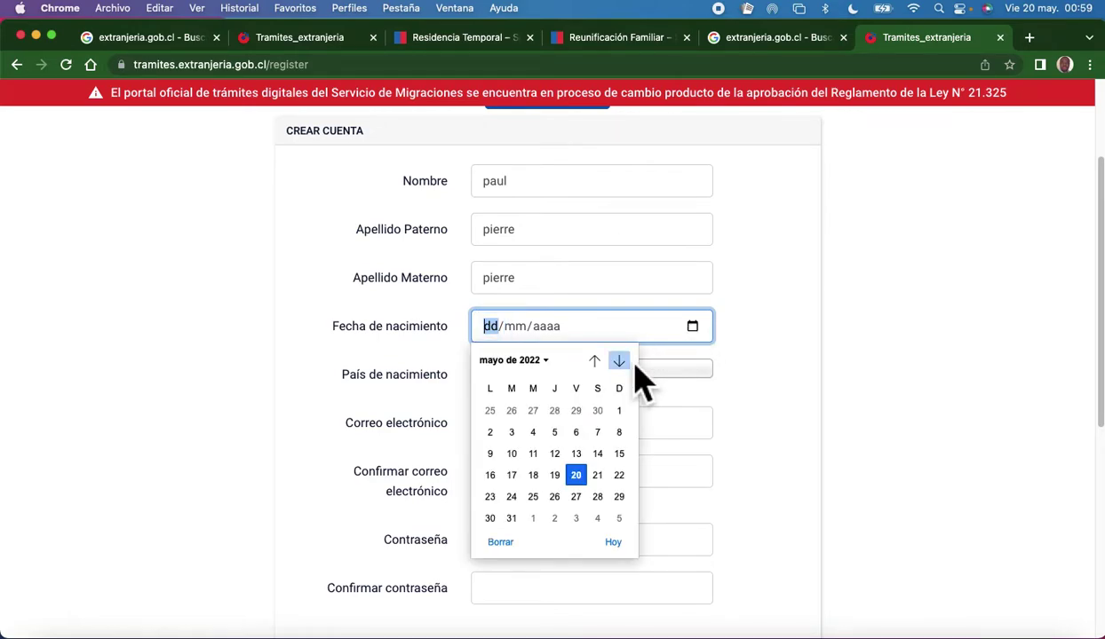
left_click(556, 433)
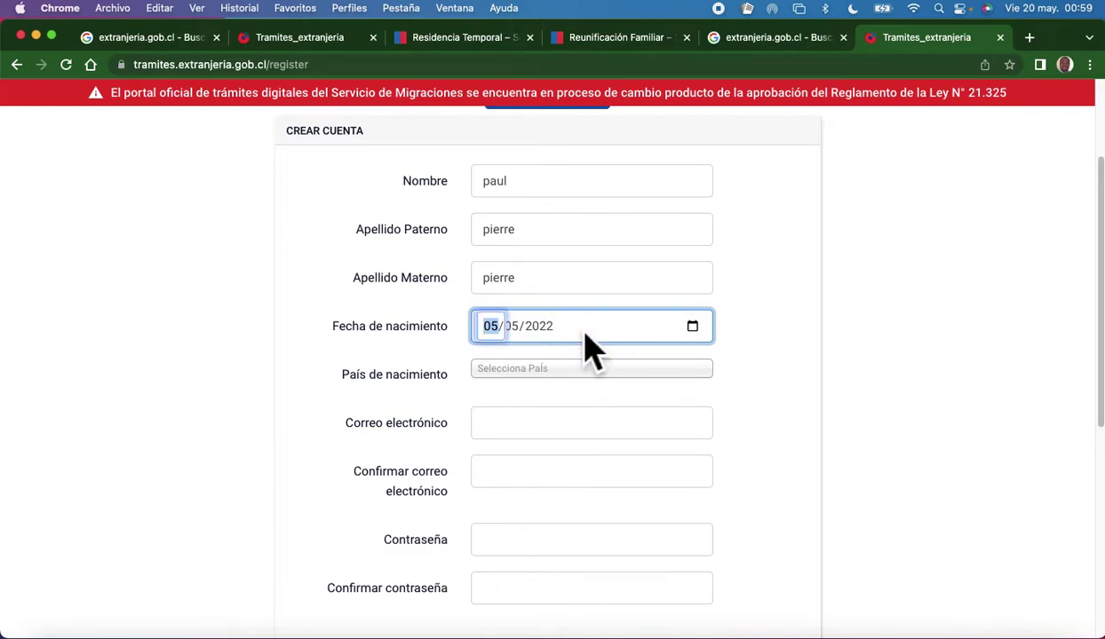
left_click(557, 330)
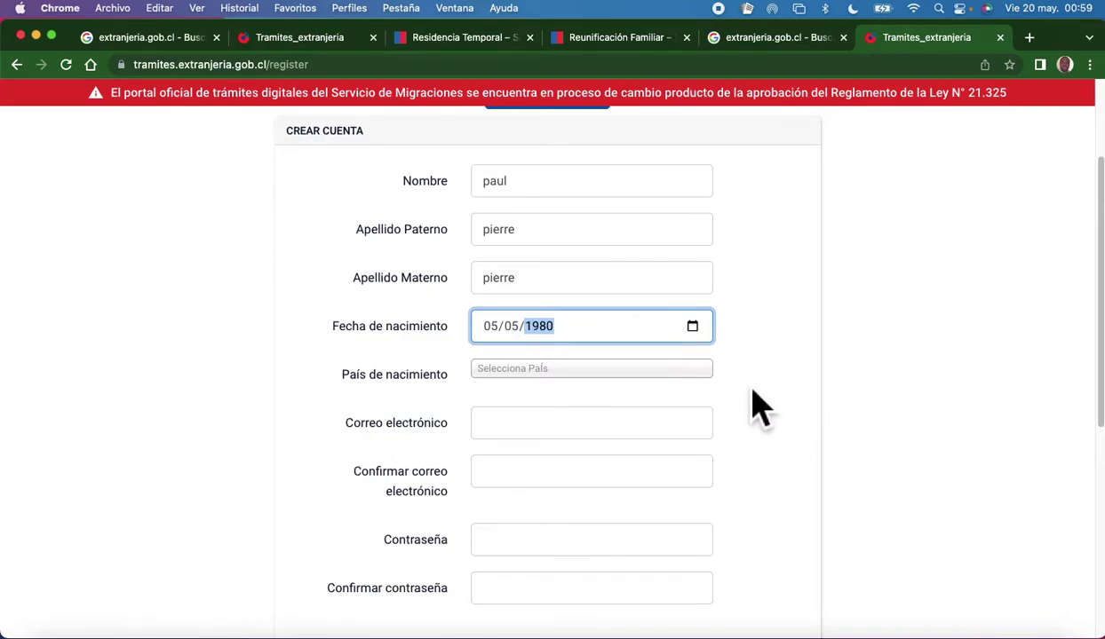
left_click(568, 335)
Choose Haití as the País de nacimiento.
left_click(569, 388)
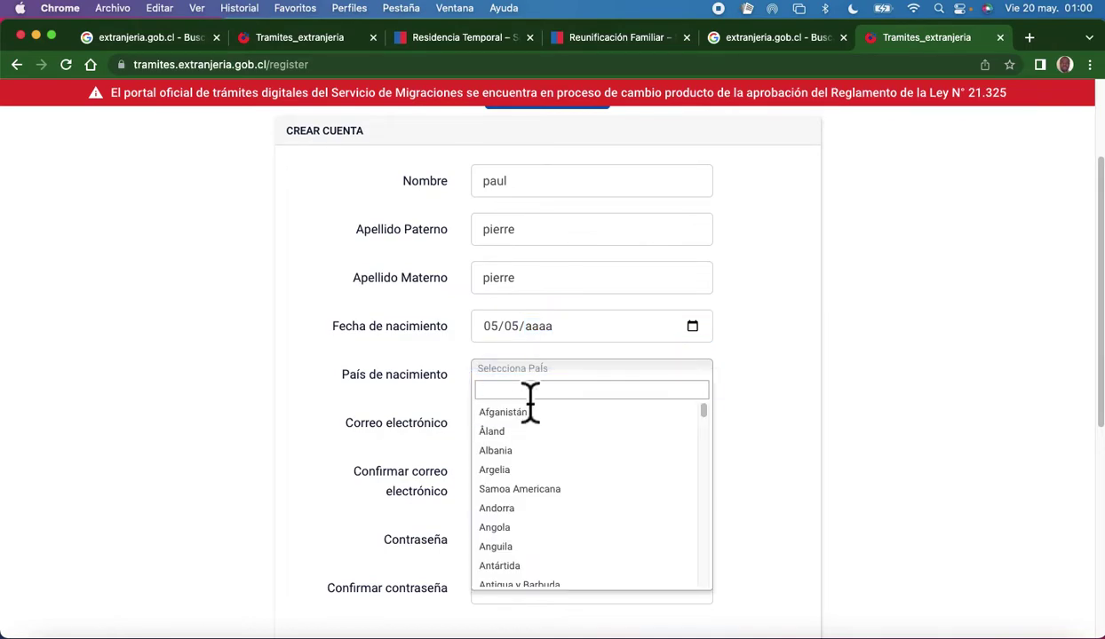
left_click(557, 380)
left_click(565, 382)
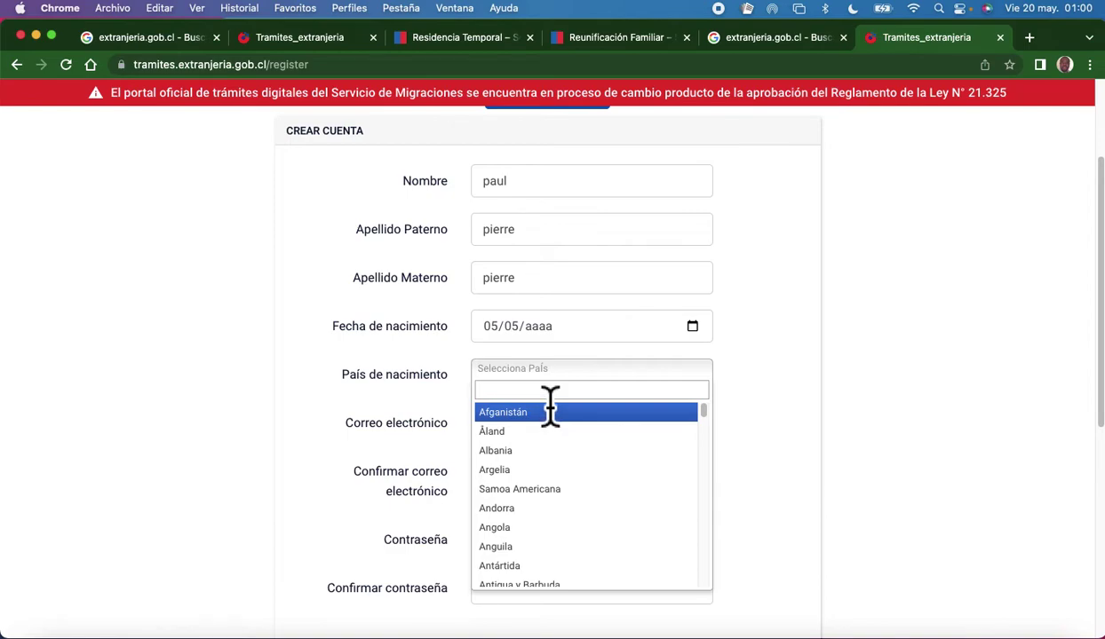
type("haiti")
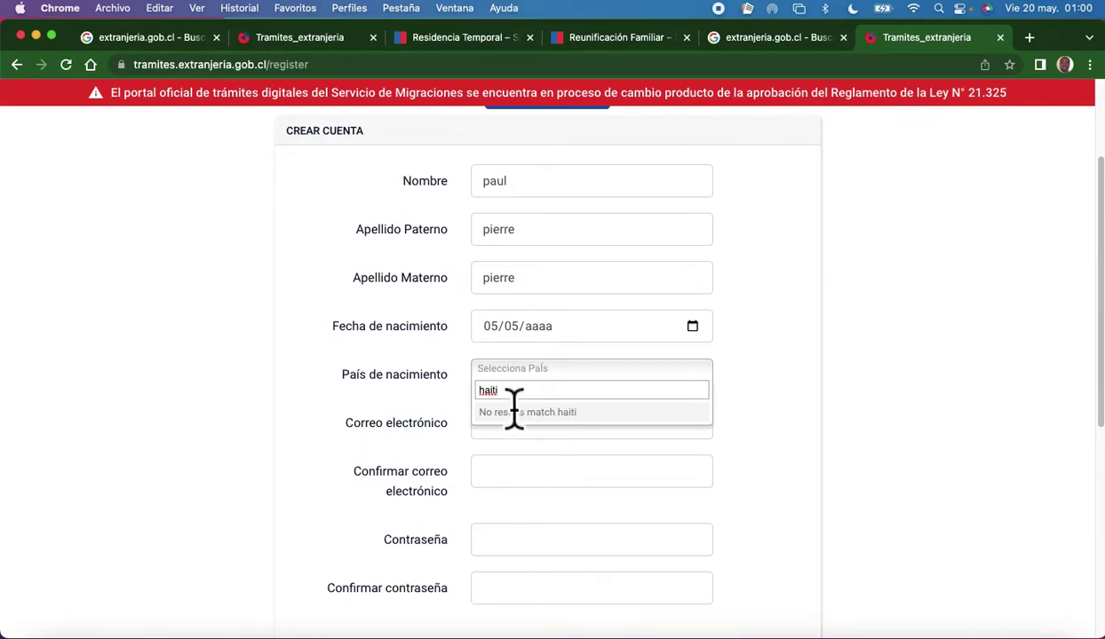
key("BackSpace")
key("BackSpace")
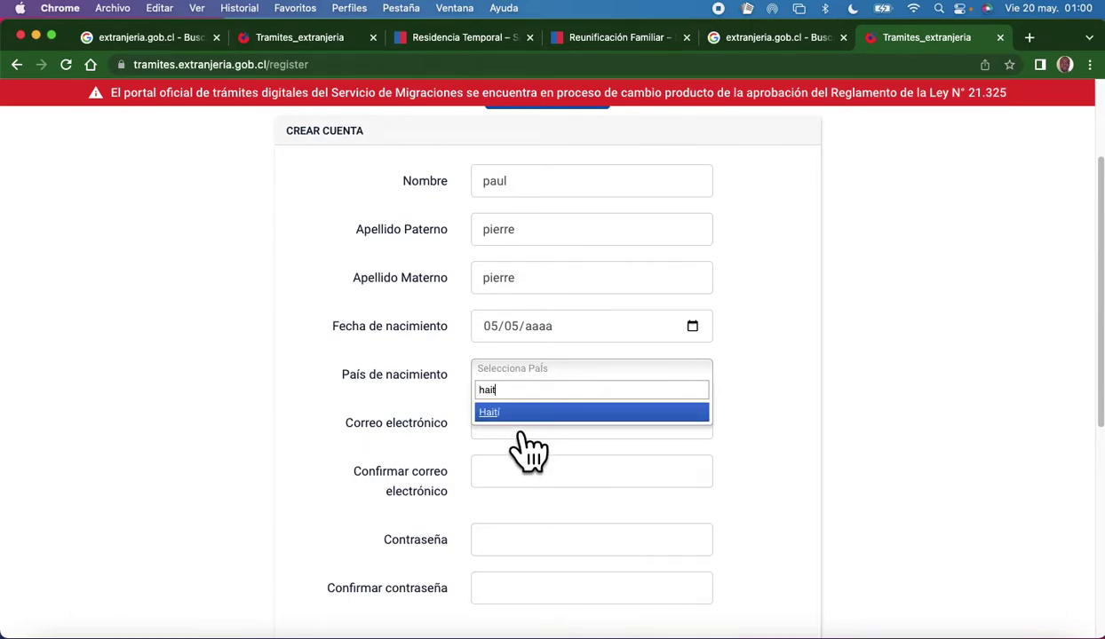
left_click(515, 417)
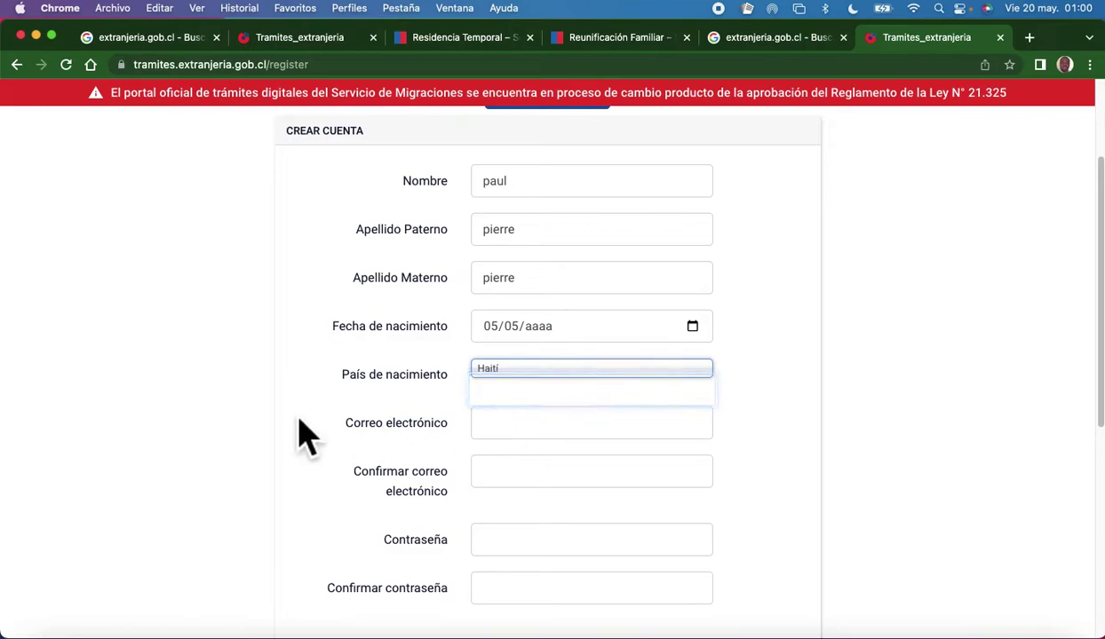
Autofill the account e-mail and enter the password and its confirmation.
left_click(499, 437)
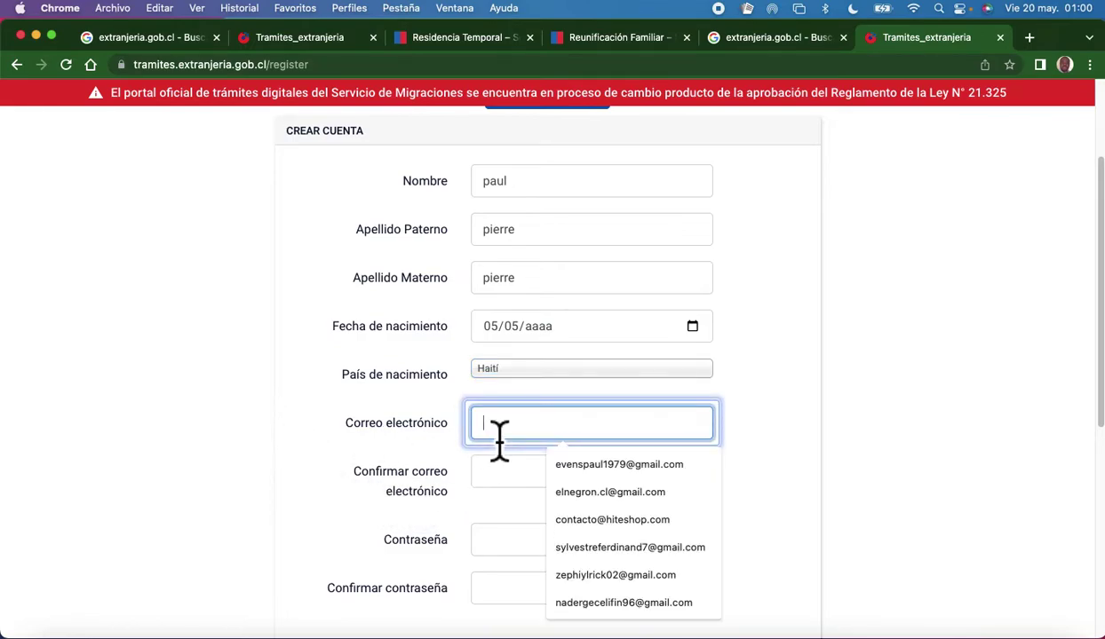
left_click(580, 471)
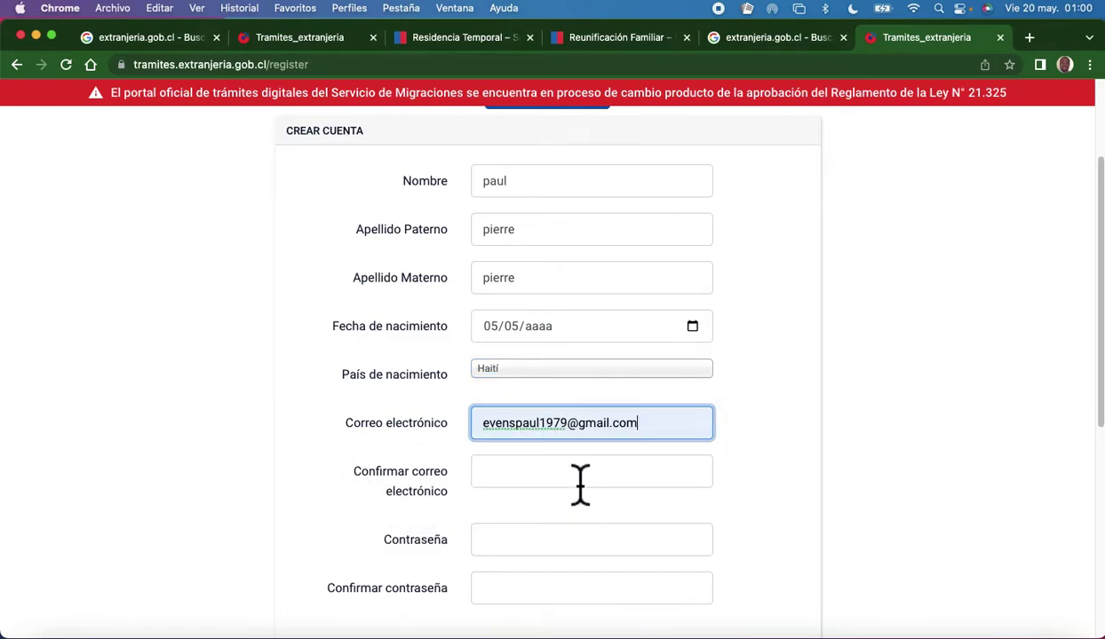
left_click(515, 484)
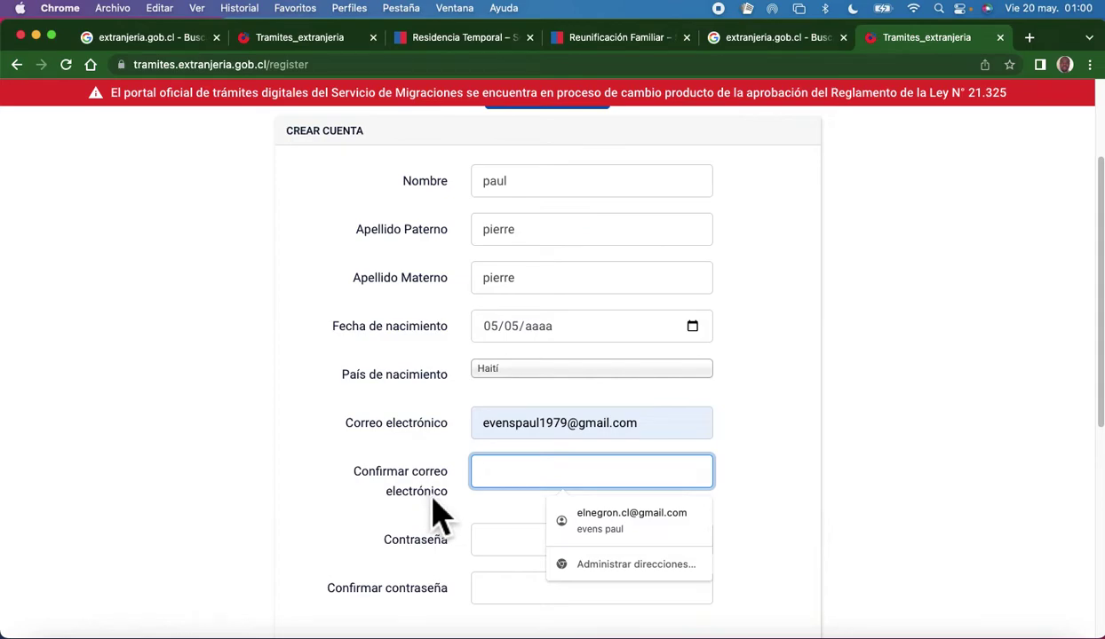
scroll(453, 506, "down", 2)
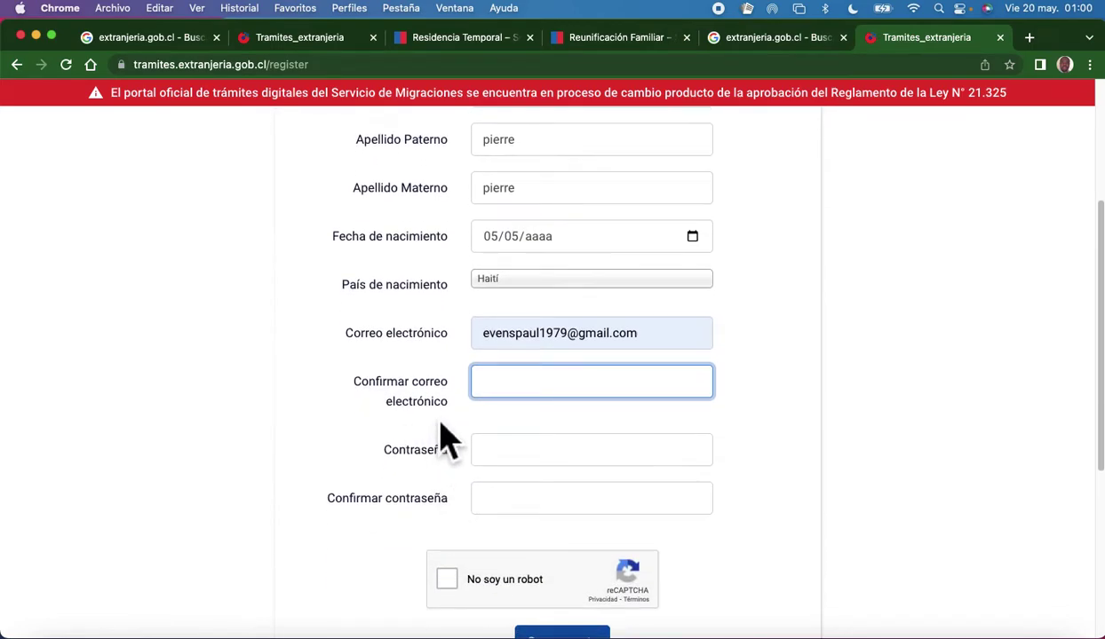
left_click(516, 458)
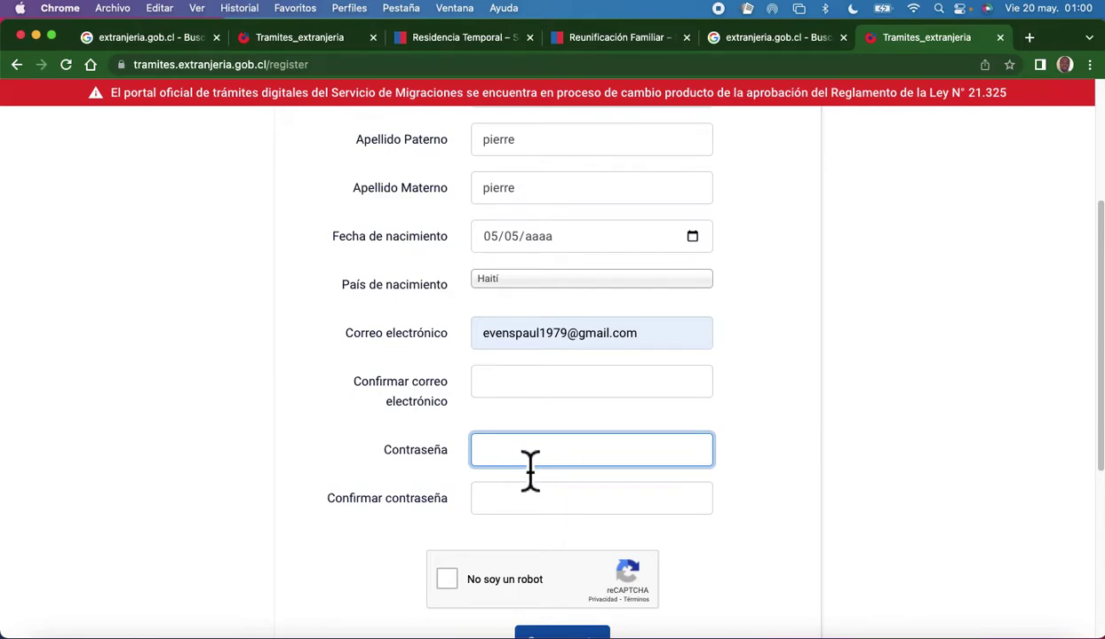
type("••")
left_click(527, 499)
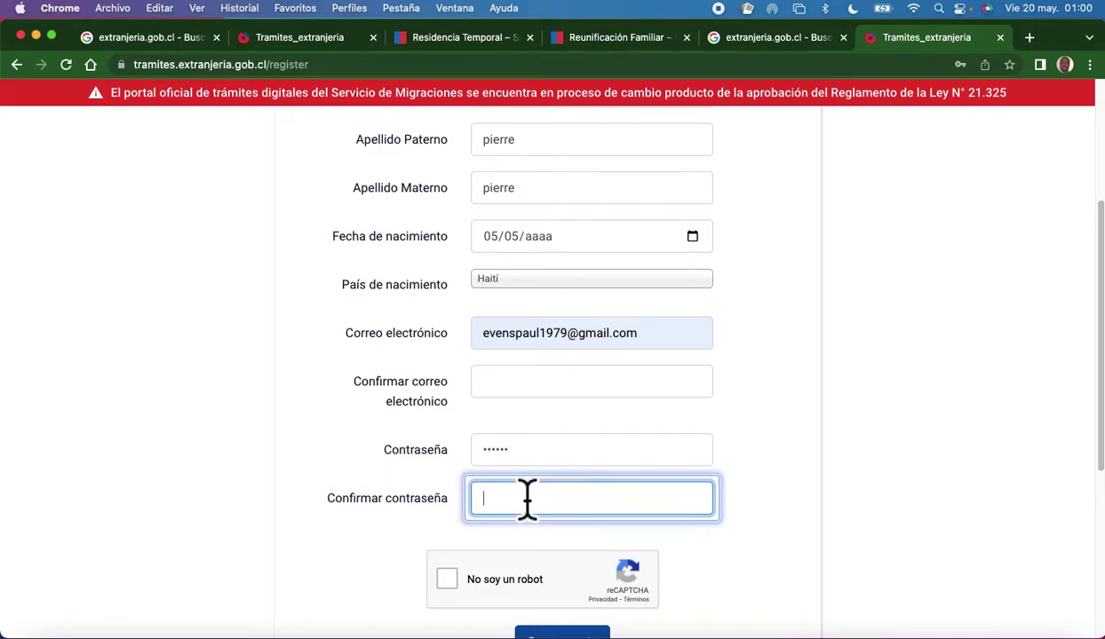
type("••••••••••")
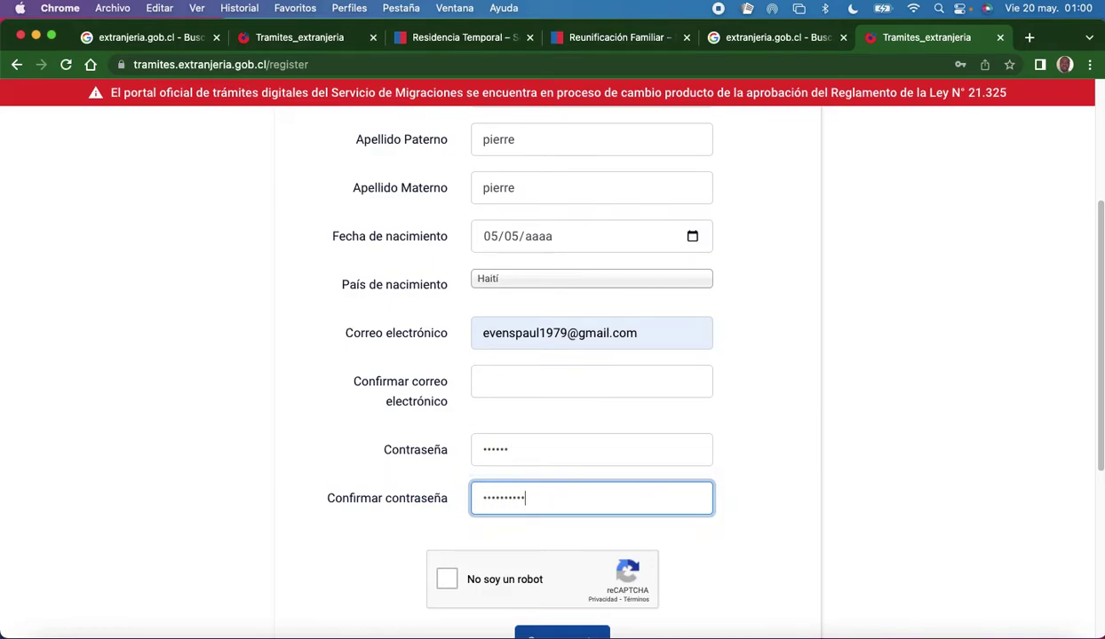
Tick No soy un robot, recheck the e-mail confirmation, and return to the sign-in page.
scroll(453, 451, "down", 5)
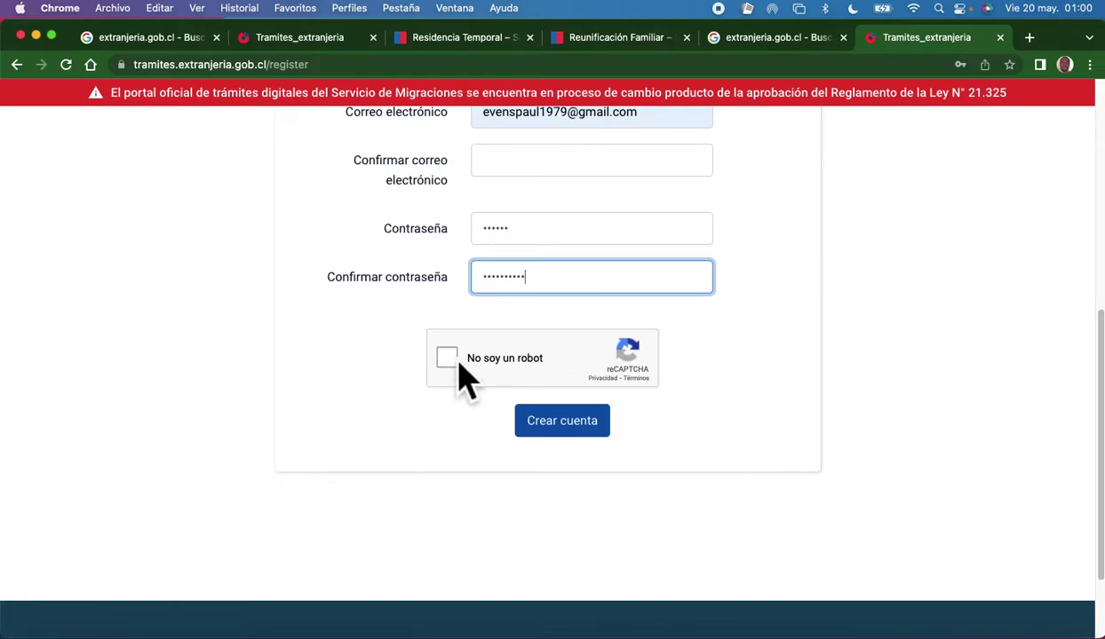
left_click(455, 364)
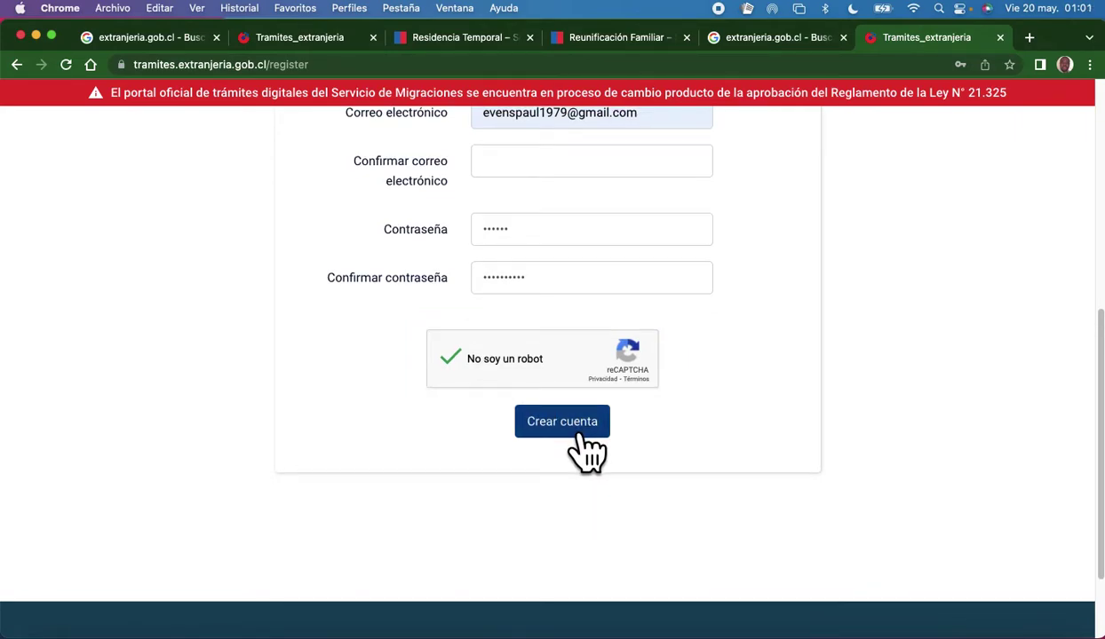
scroll(577, 444, "up", 3)
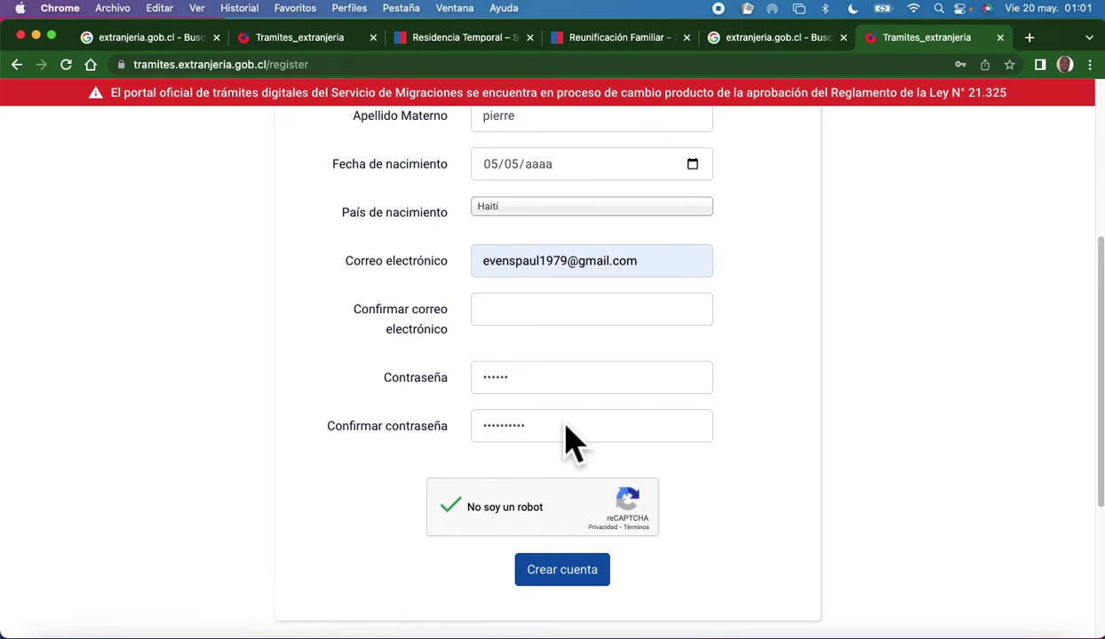
scroll(573, 441, "up", 5)
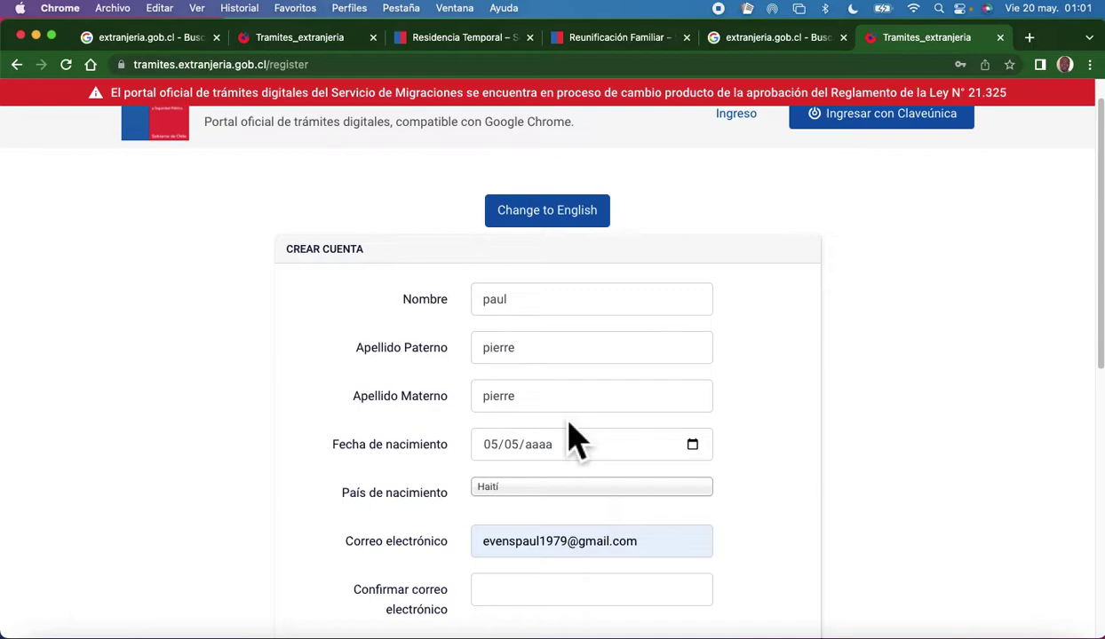
scroll(573, 441, "down", 3)
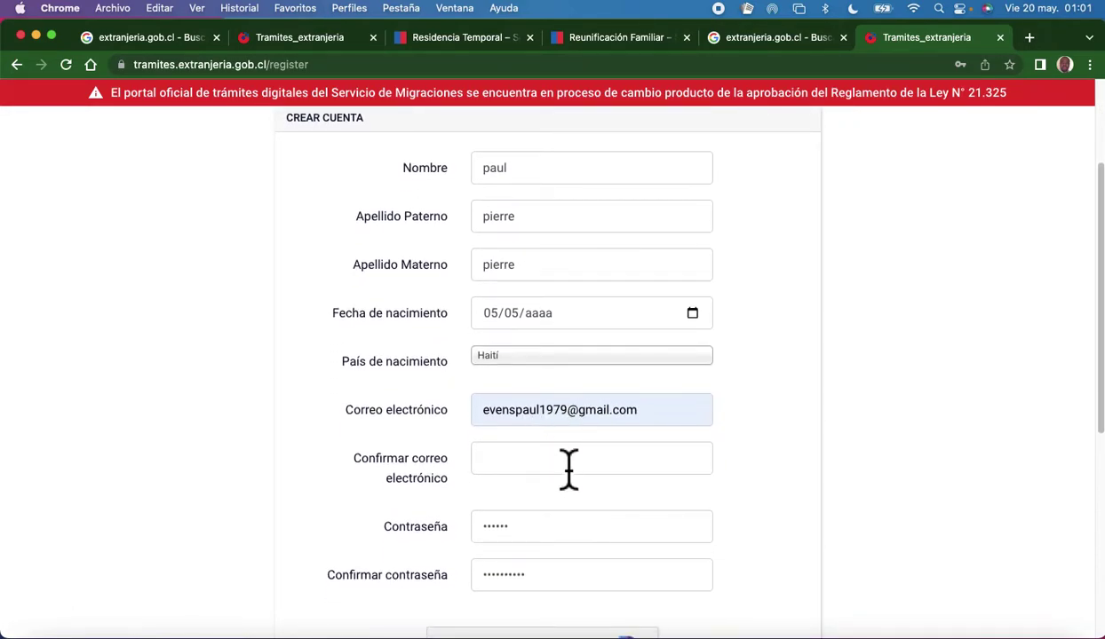
left_click(568, 468)
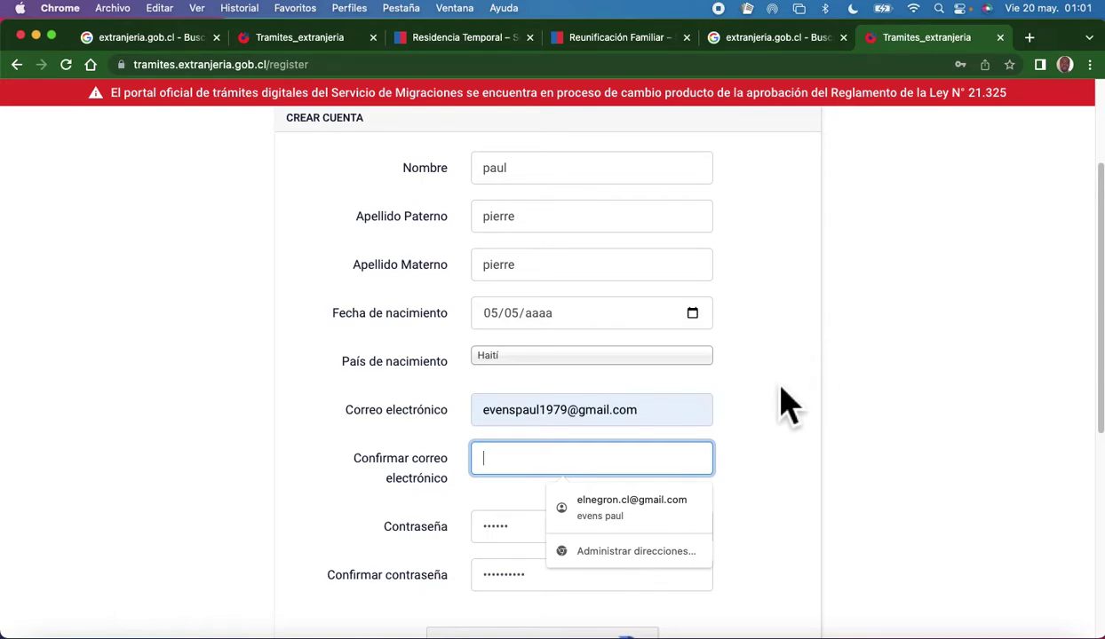
scroll(786, 418, "up", 3)
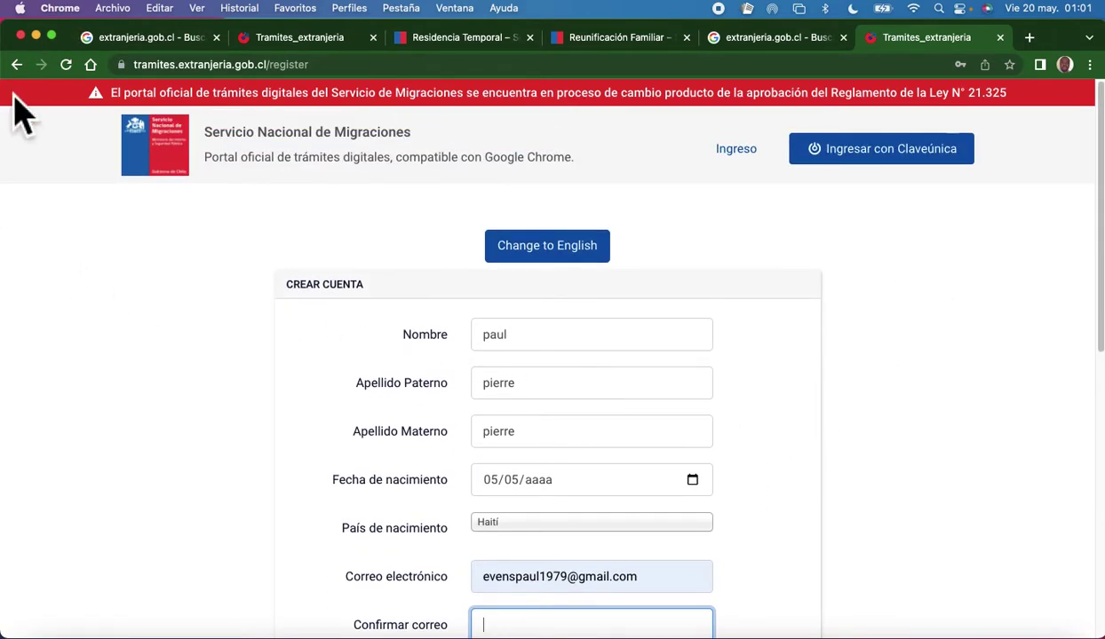
left_click(16, 65)
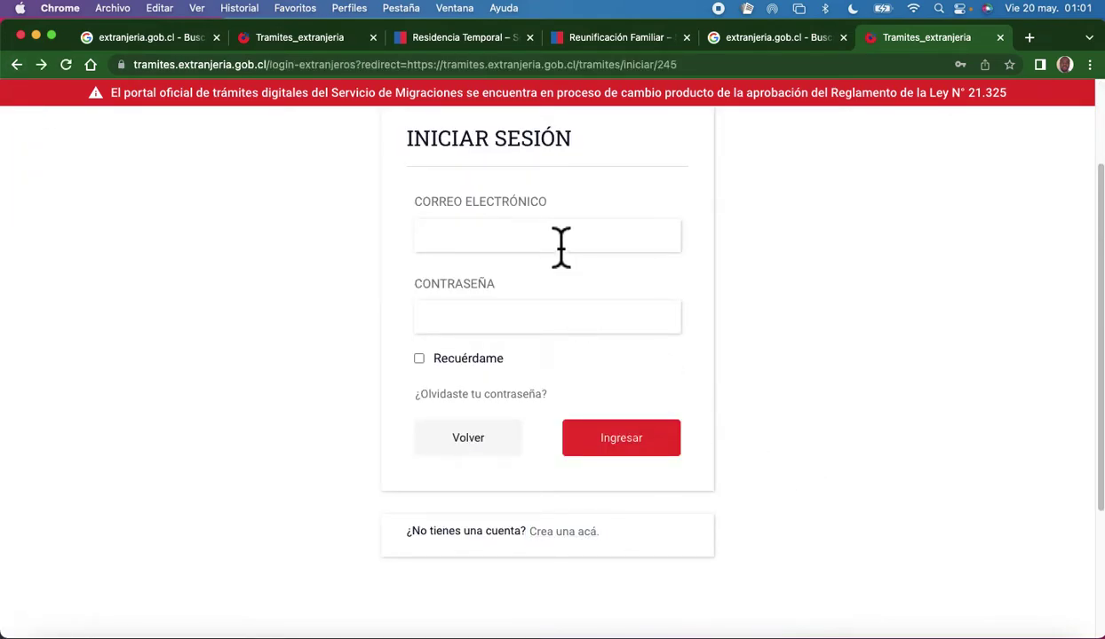
Log in with the saved e-mail and password, with Recuérdame ticked.
left_click(530, 238)
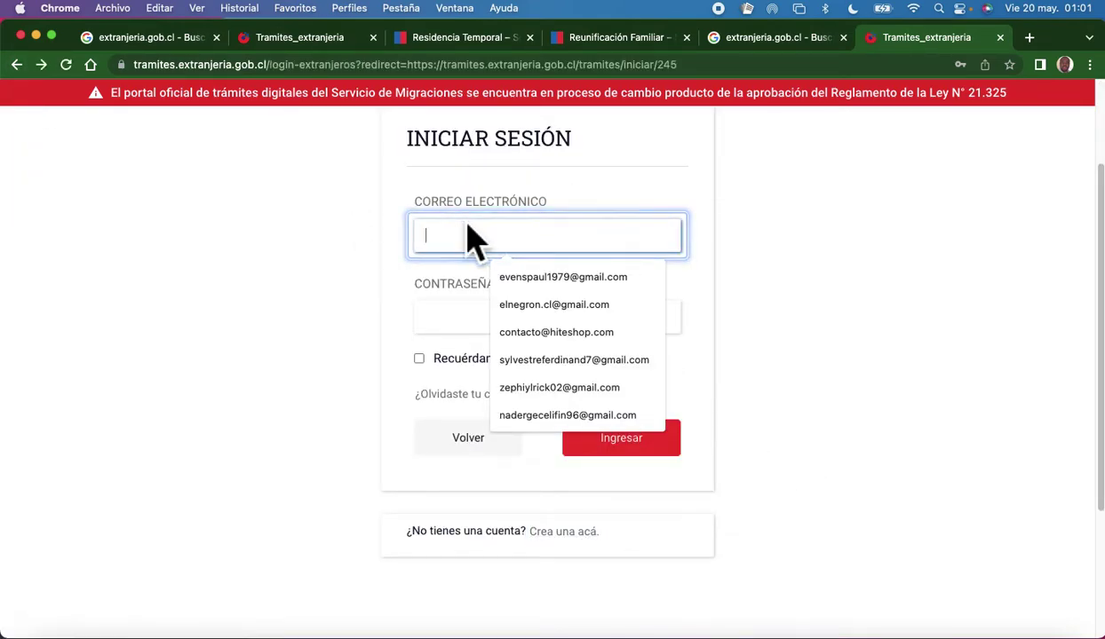
left_click(477, 317)
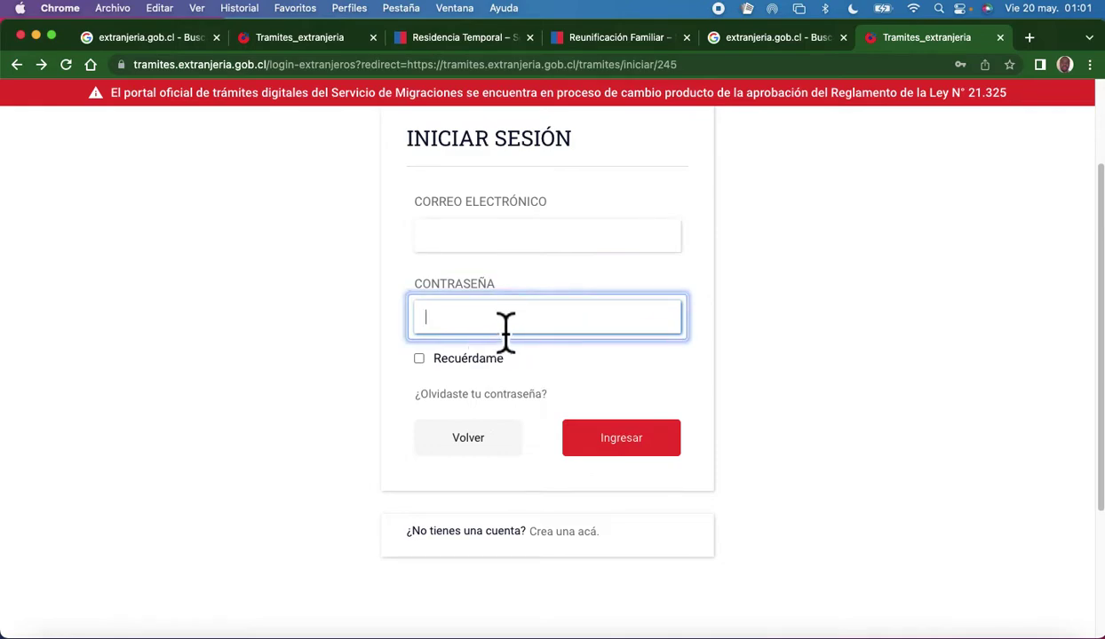
left_click(420, 359)
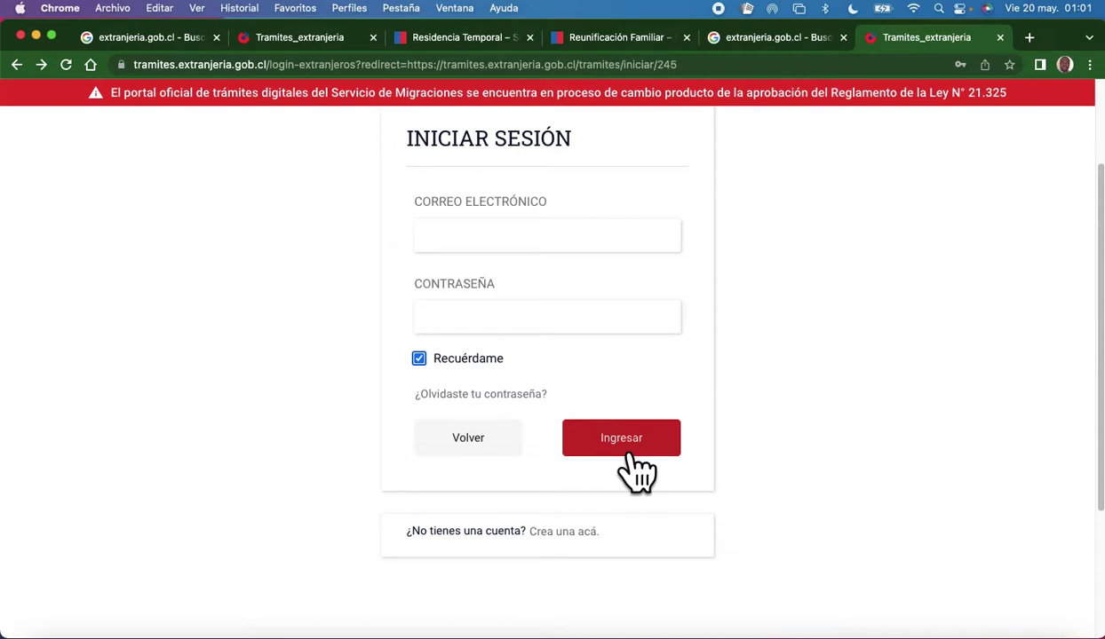
scroll(641, 422, "up", 1)
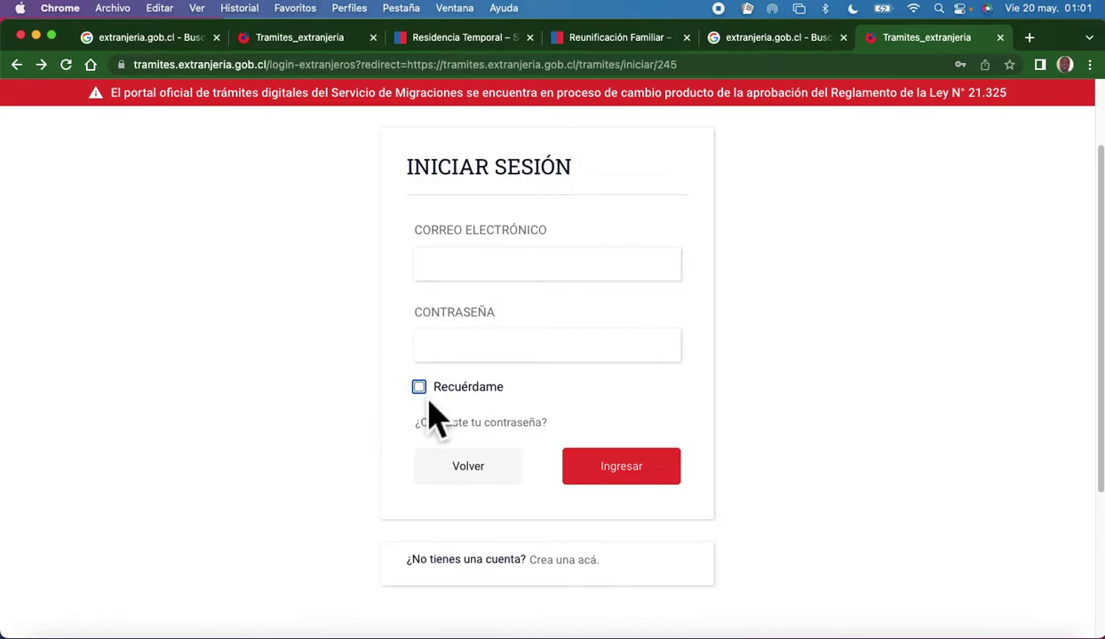
left_click(503, 267)
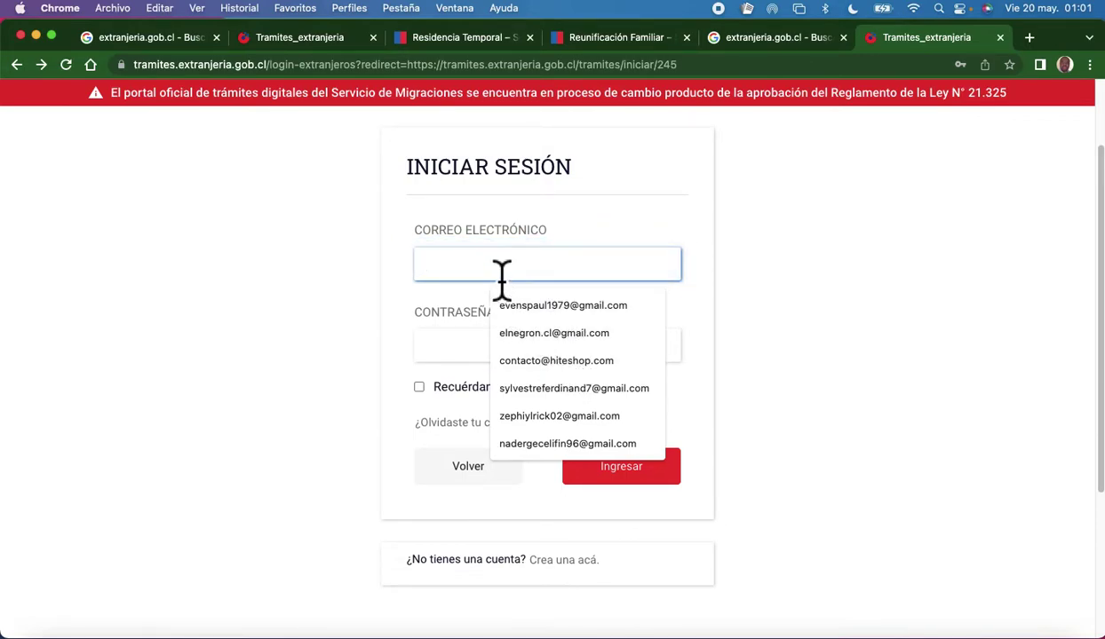
left_click(569, 311)
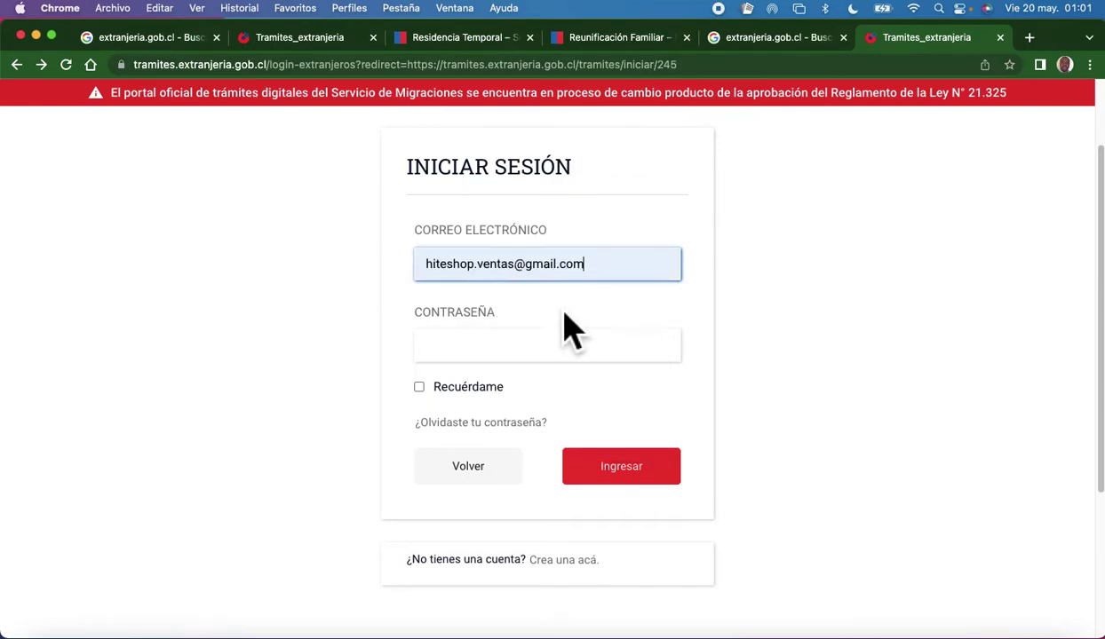
left_click(462, 356)
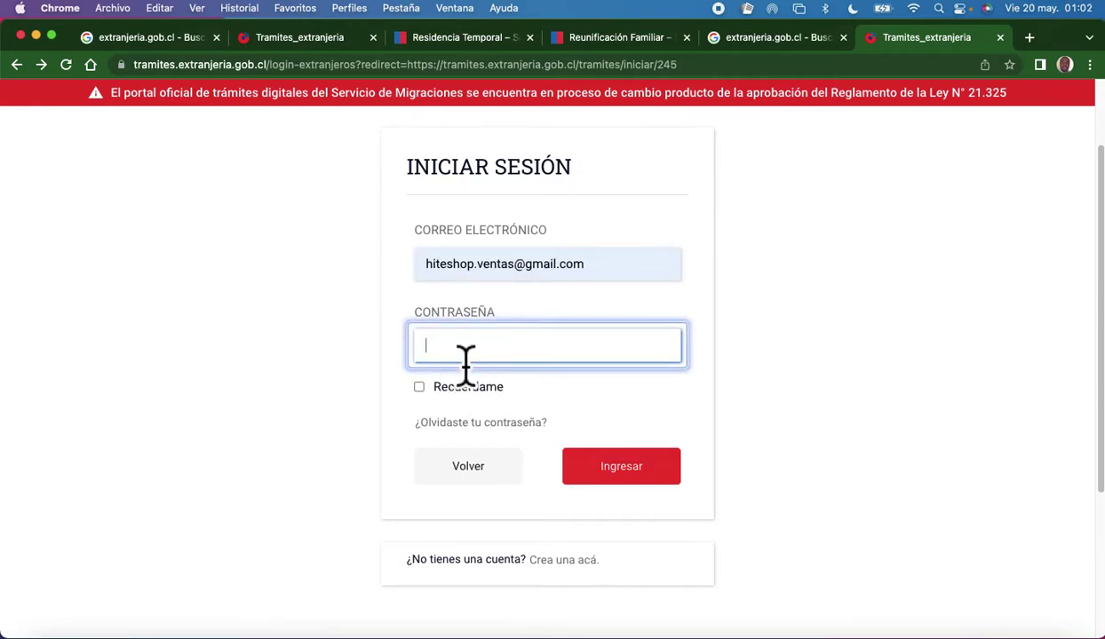
type("••")
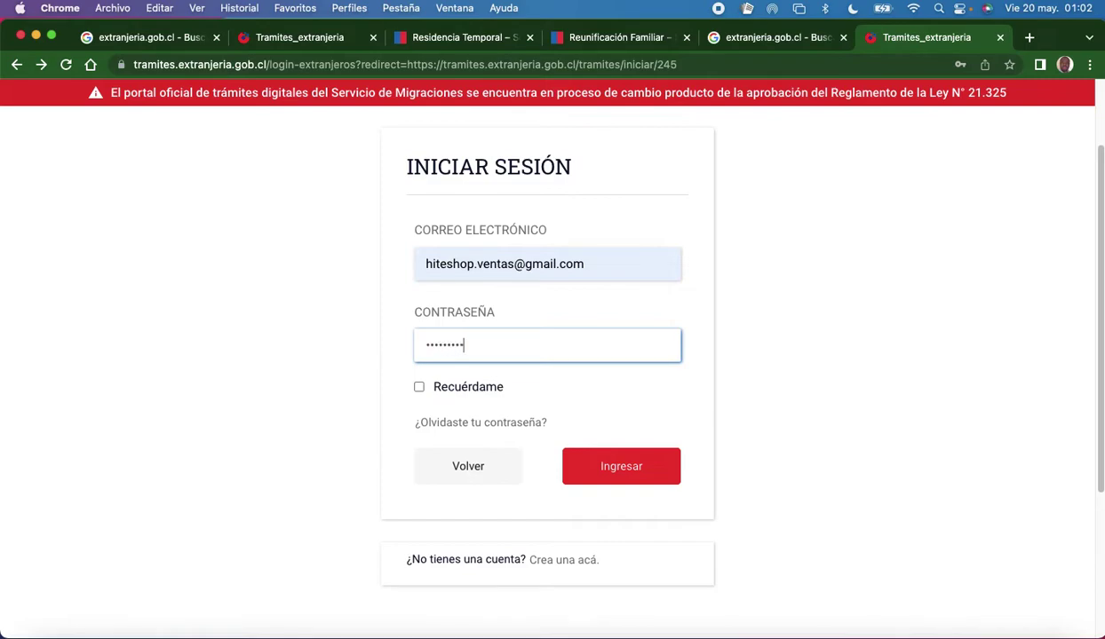
left_click(418, 388)
left_click(639, 479)
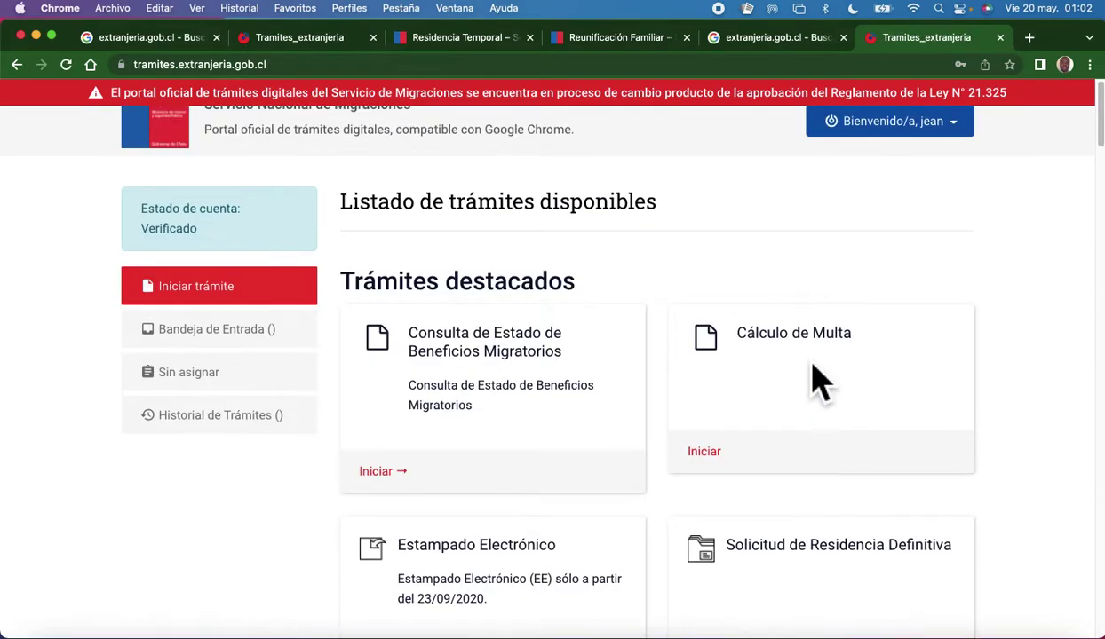
scroll(608, 438, "down", 1)
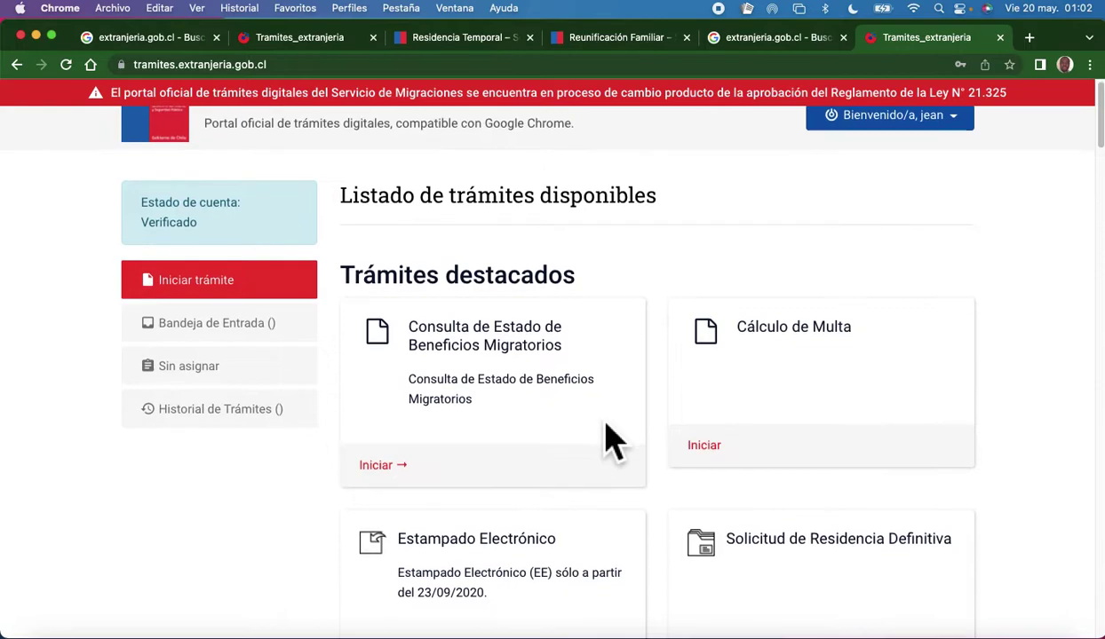
scroll(852, 258, "up", 1)
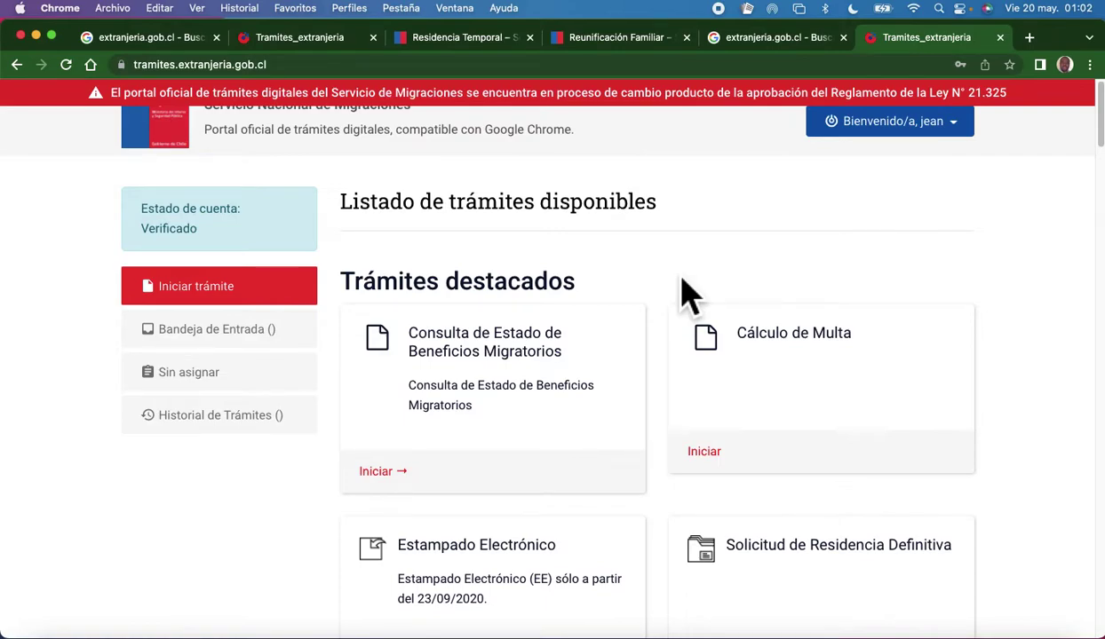
scroll(444, 444, "down", 1)
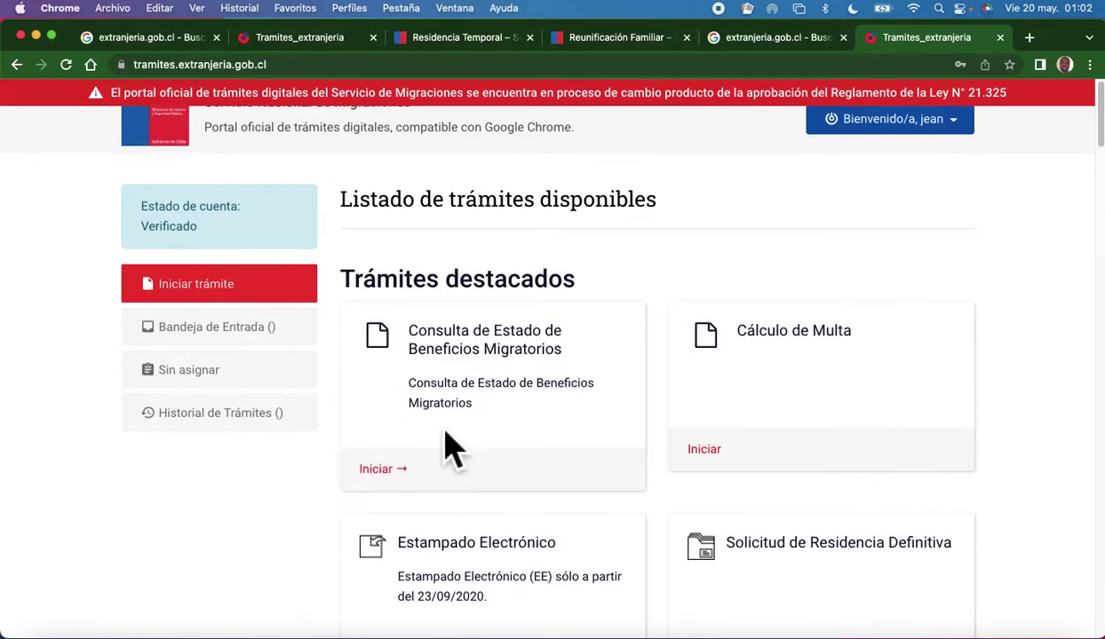
scroll(521, 463, "up", 1)
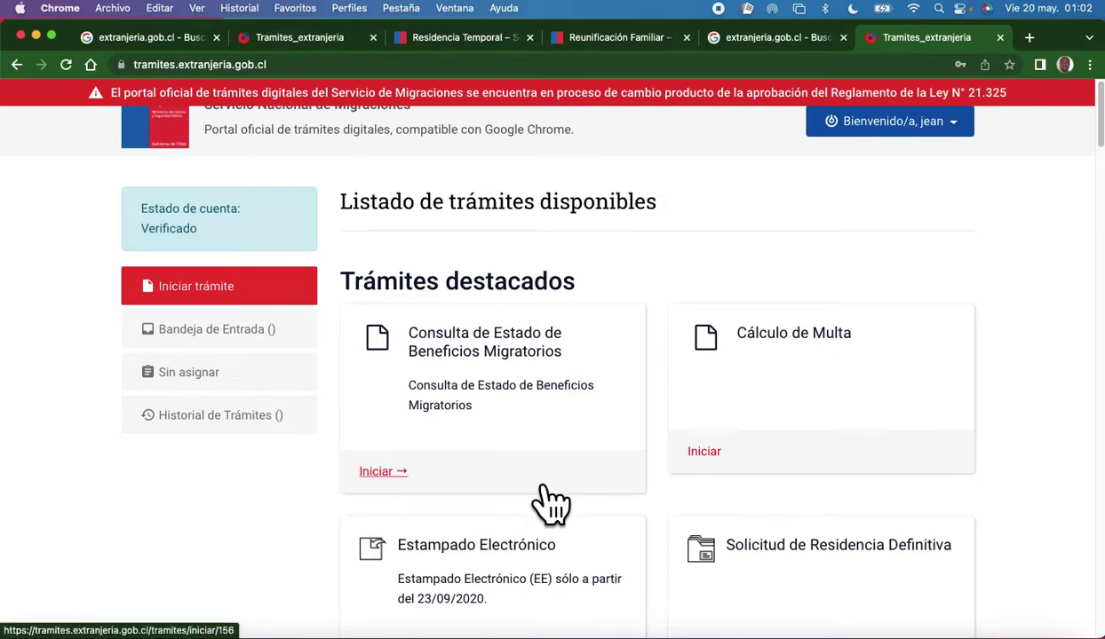
scroll(551, 505, "down", 10)
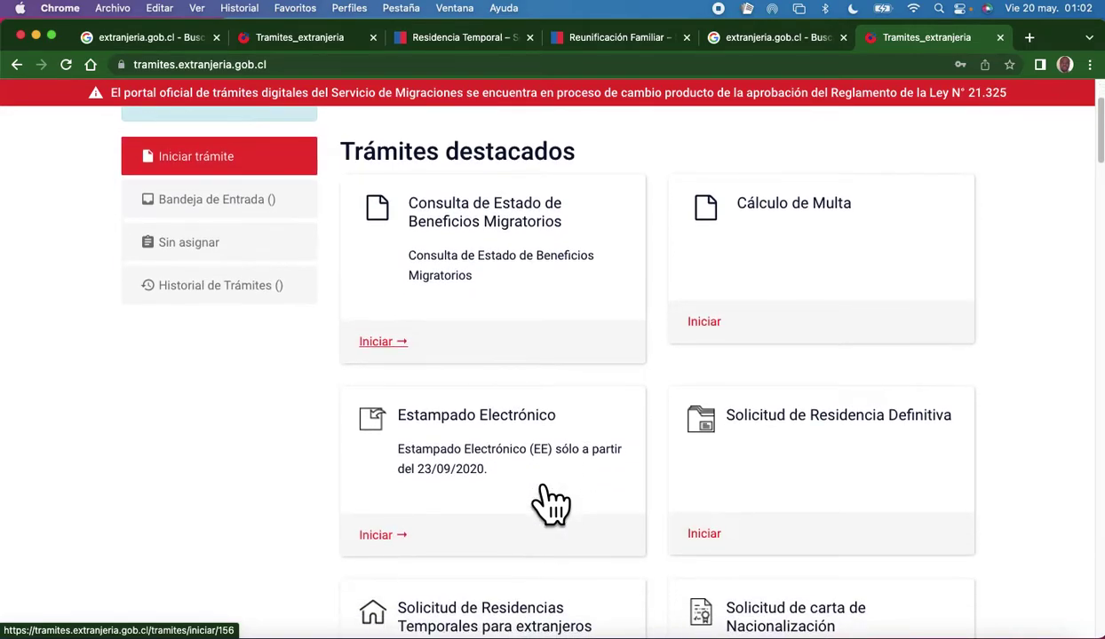
scroll(551, 504, "down", 10)
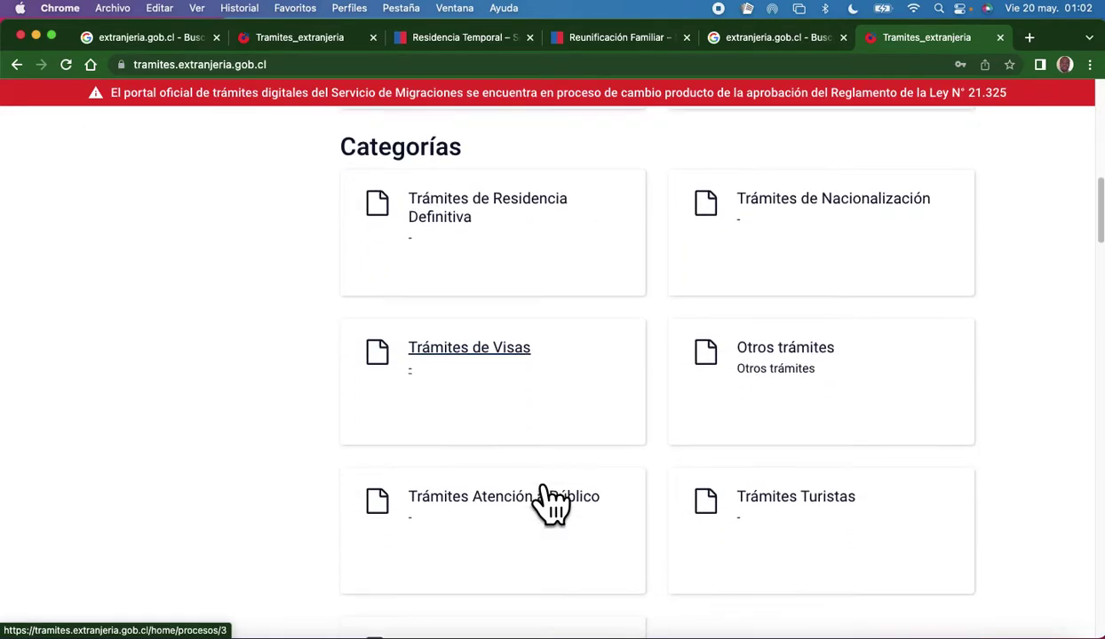
scroll(550, 504, "down", 12)
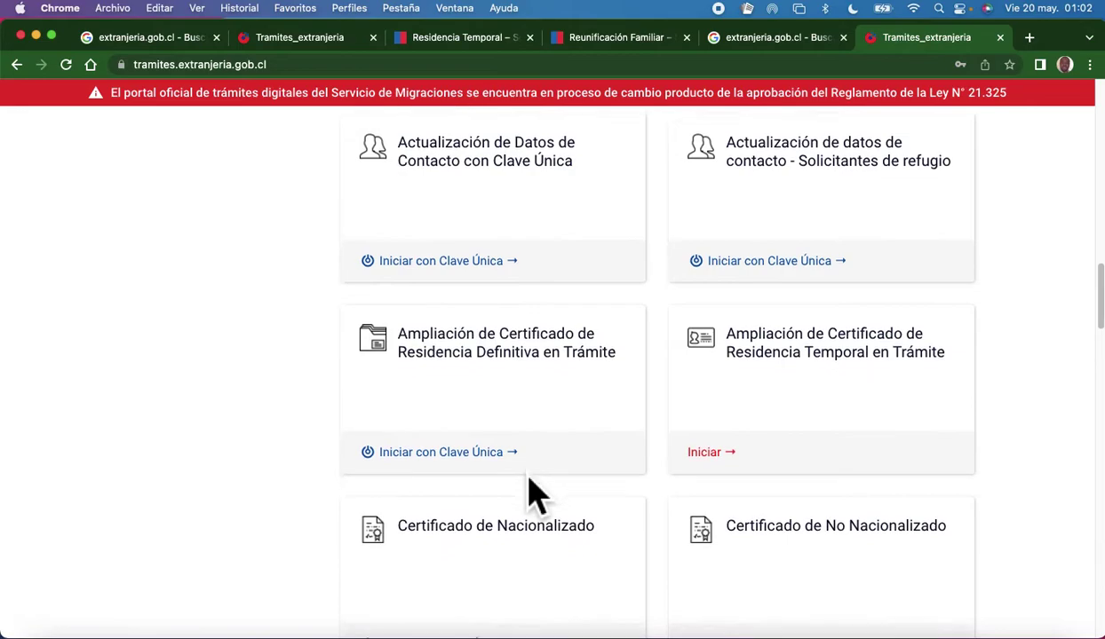
scroll(530, 493, "down", 14)
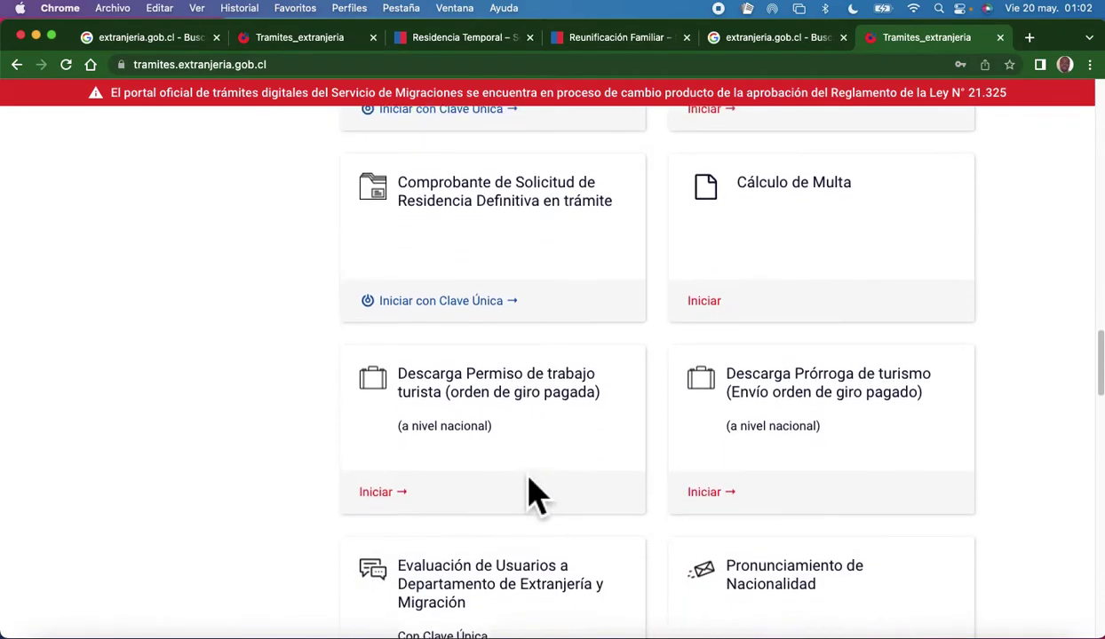
scroll(530, 484, "down", 10)
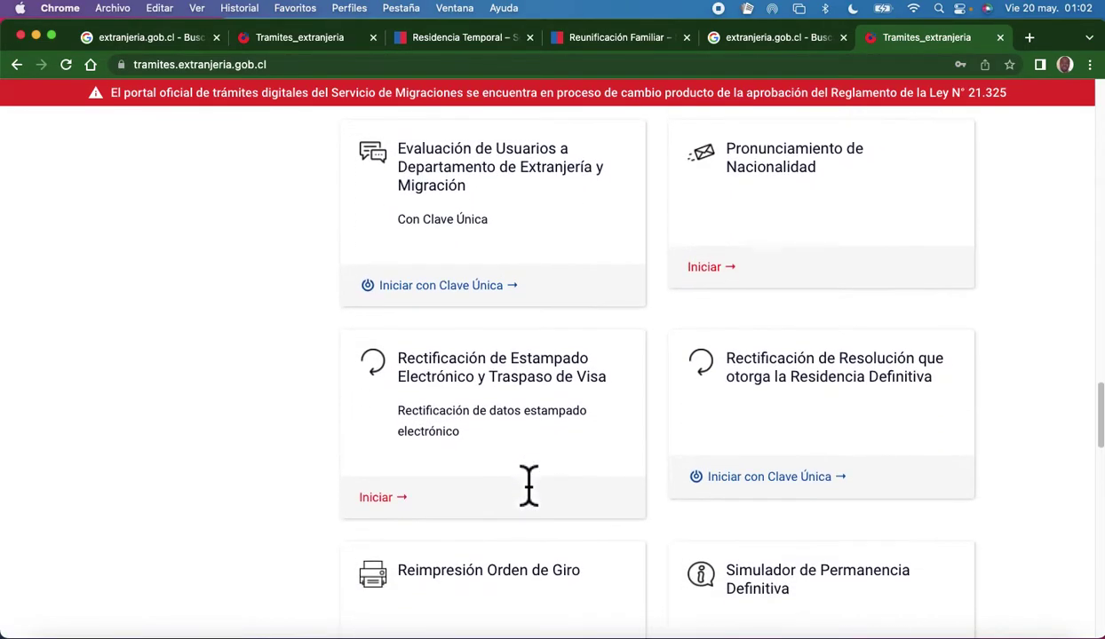
scroll(530, 484, "down", 13)
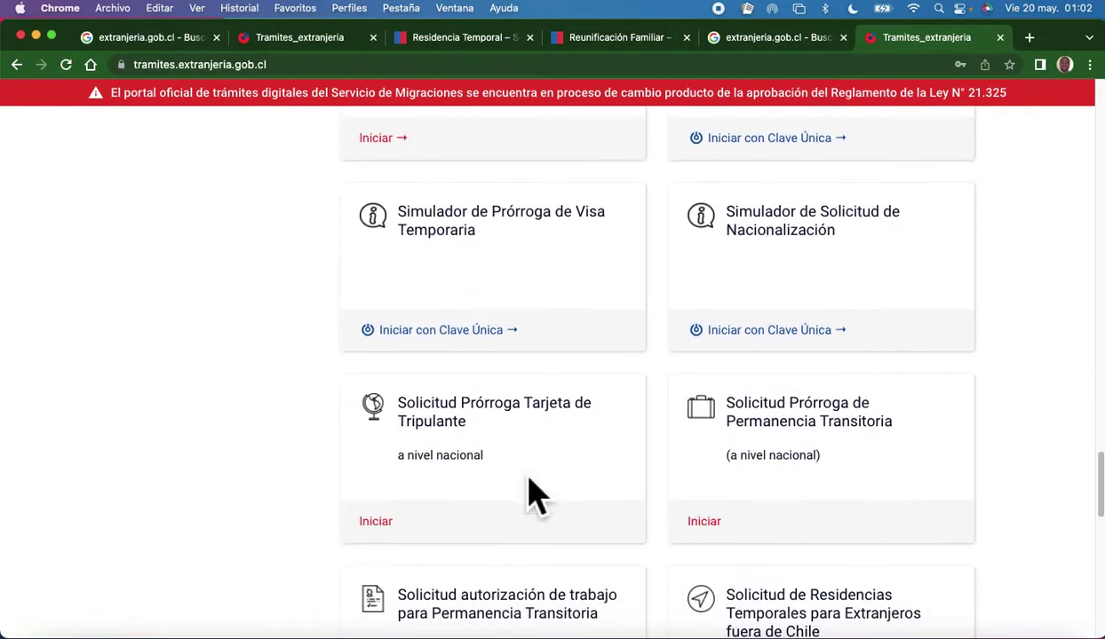
scroll(530, 493, "down", 5)
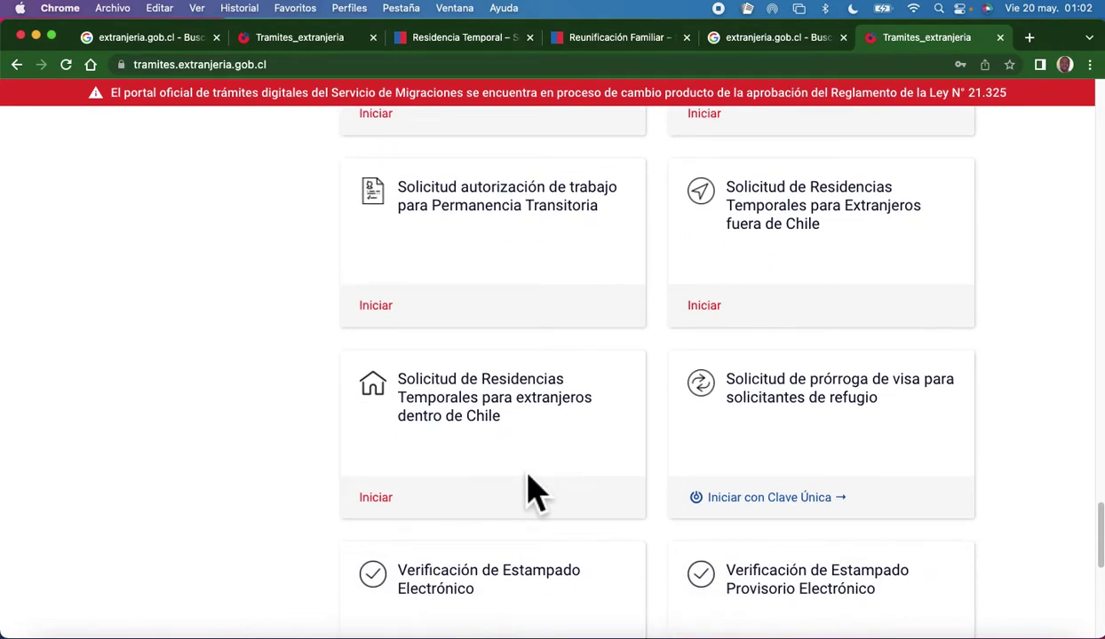
scroll(532, 493, "down", 4)
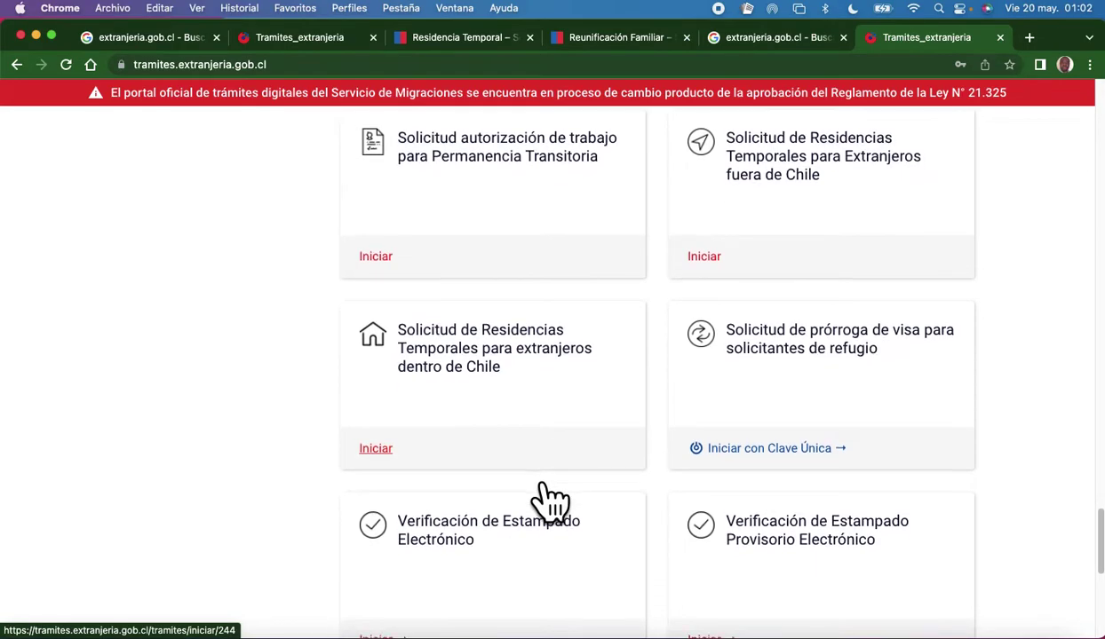
scroll(541, 493, "down", 5)
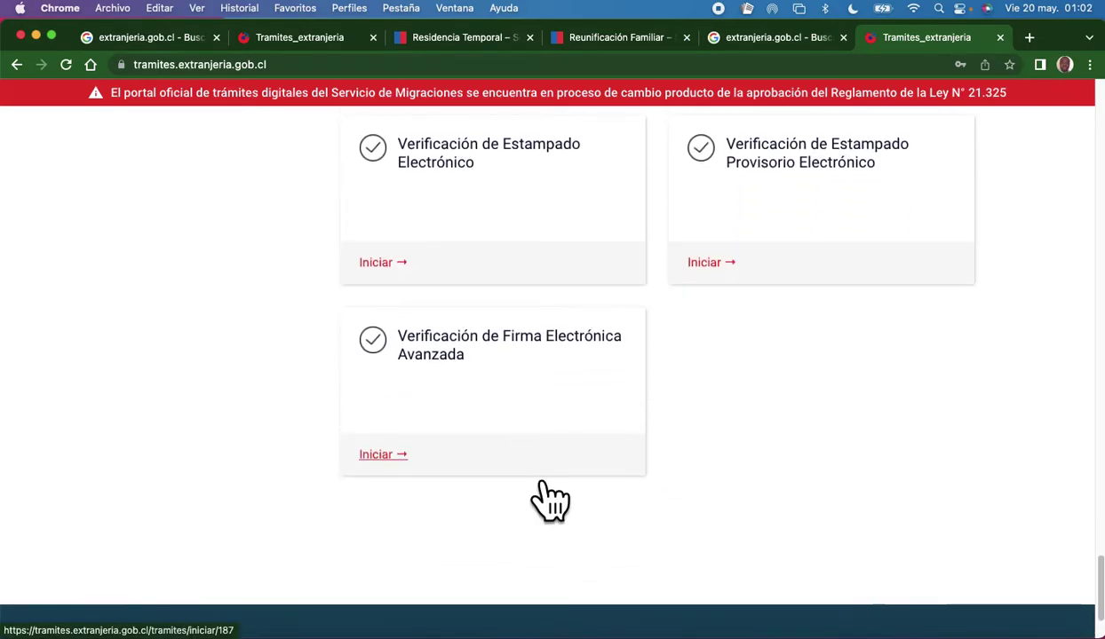
scroll(530, 493, "up", 6)
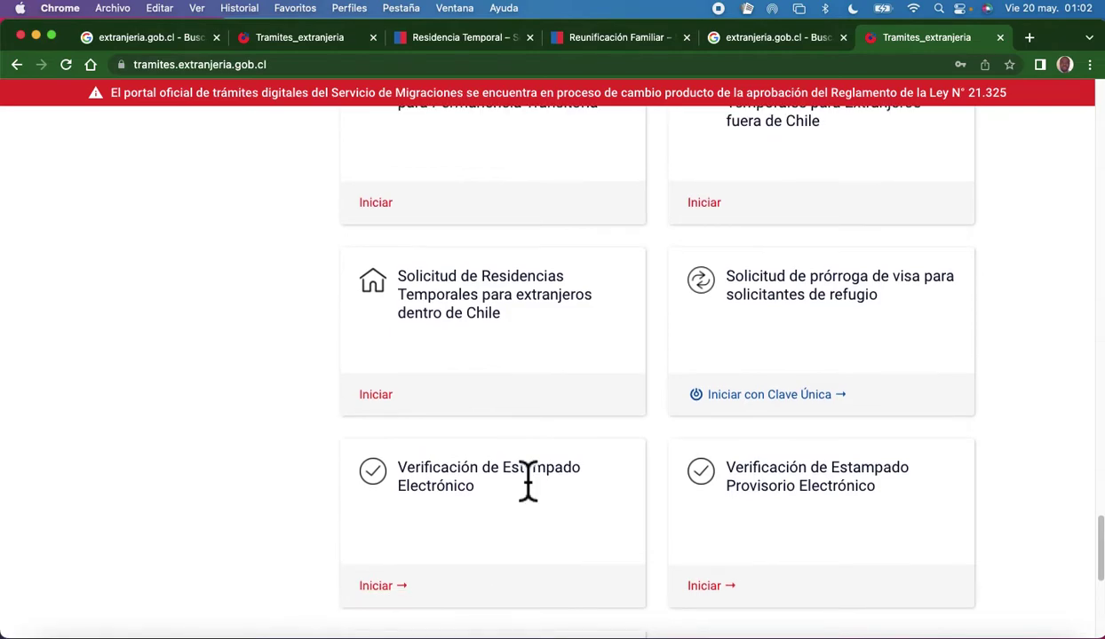
scroll(526, 487, "up", 1)
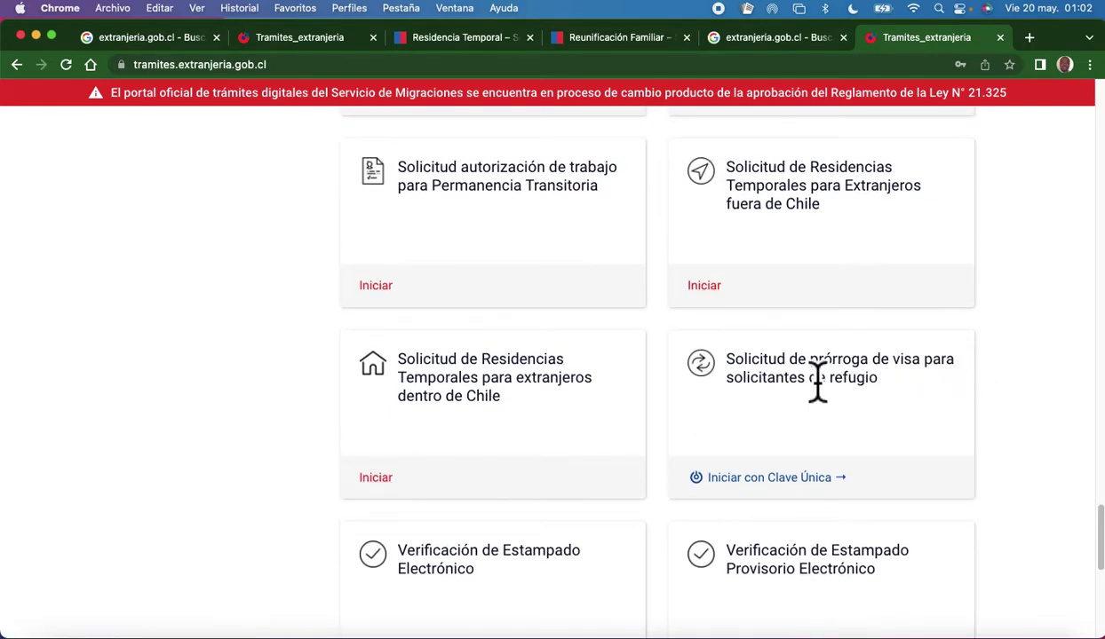
scroll(824, 337, "up", 2)
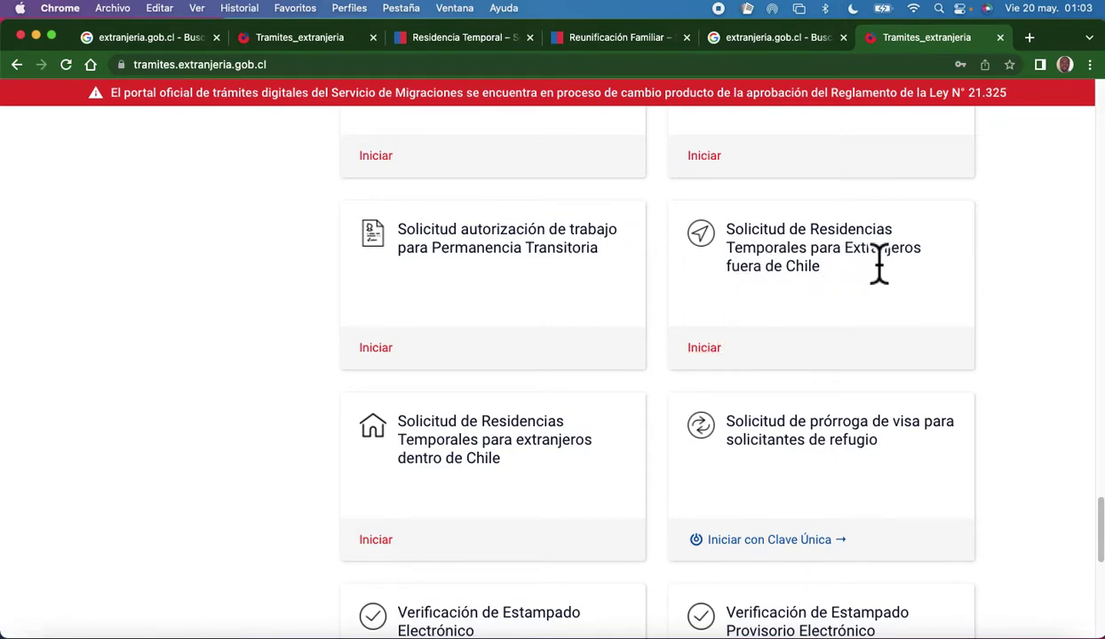
Start the Residencias Temporales fuera de Chile procedure and read through its introductory text.
left_click(727, 355)
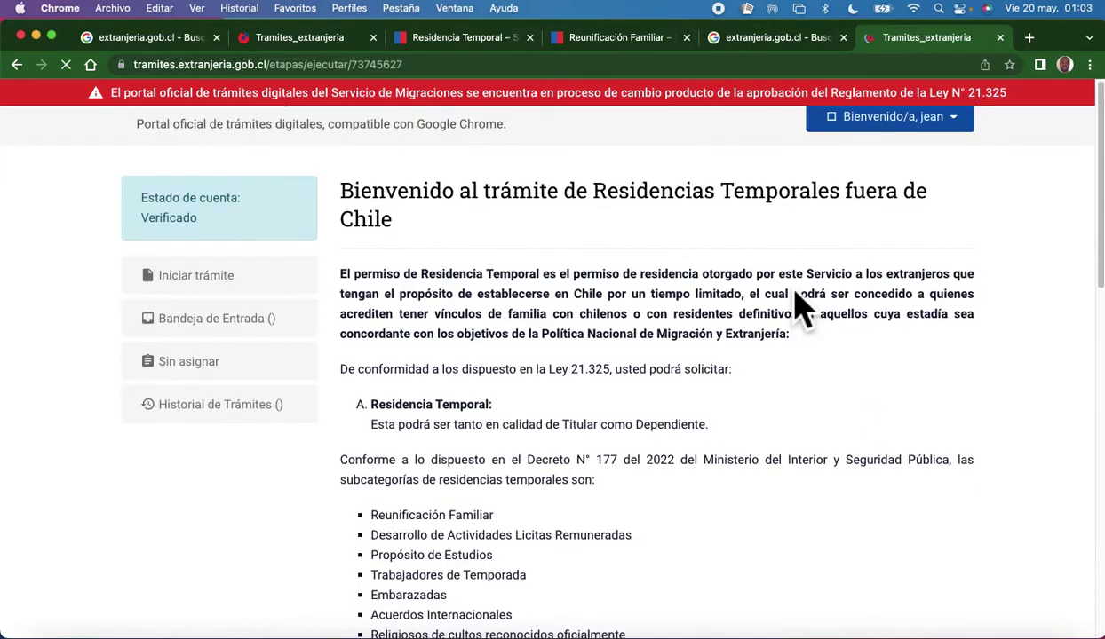
scroll(539, 435, "down", 1)
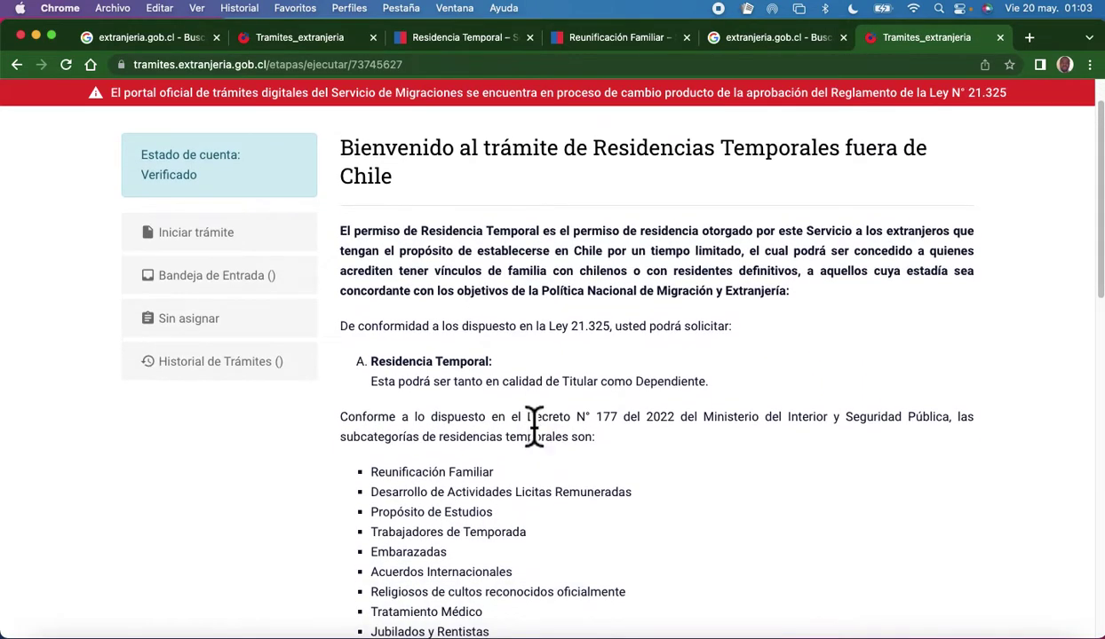
scroll(532, 431, "up", 1)
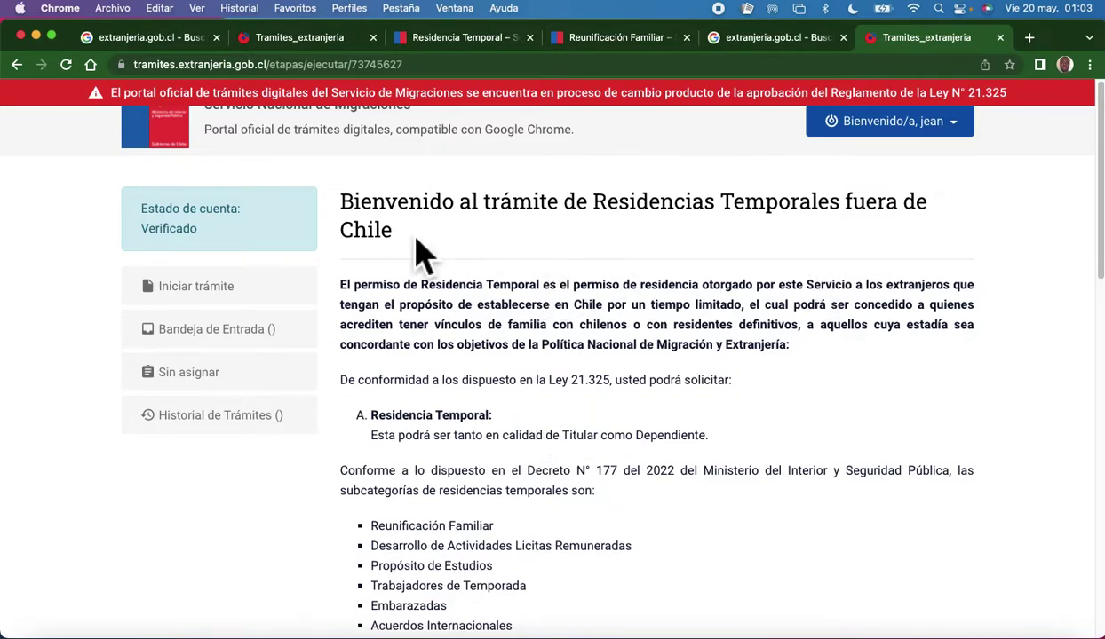
left_click_drag(418, 257, 341, 213)
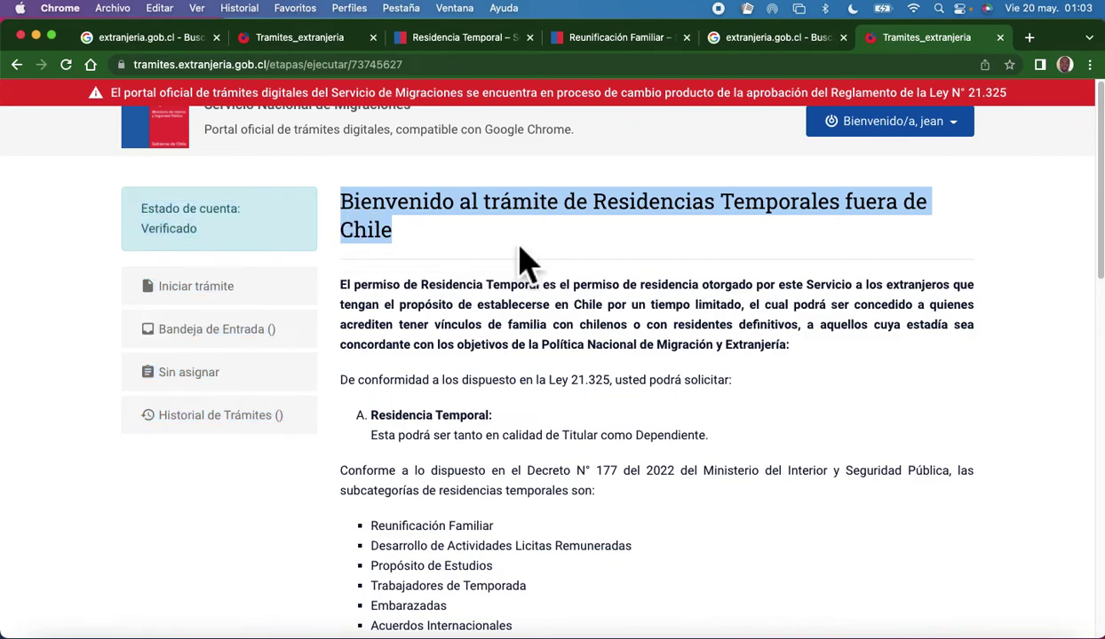
left_click(524, 261)
left_click_drag(397, 247, 351, 213)
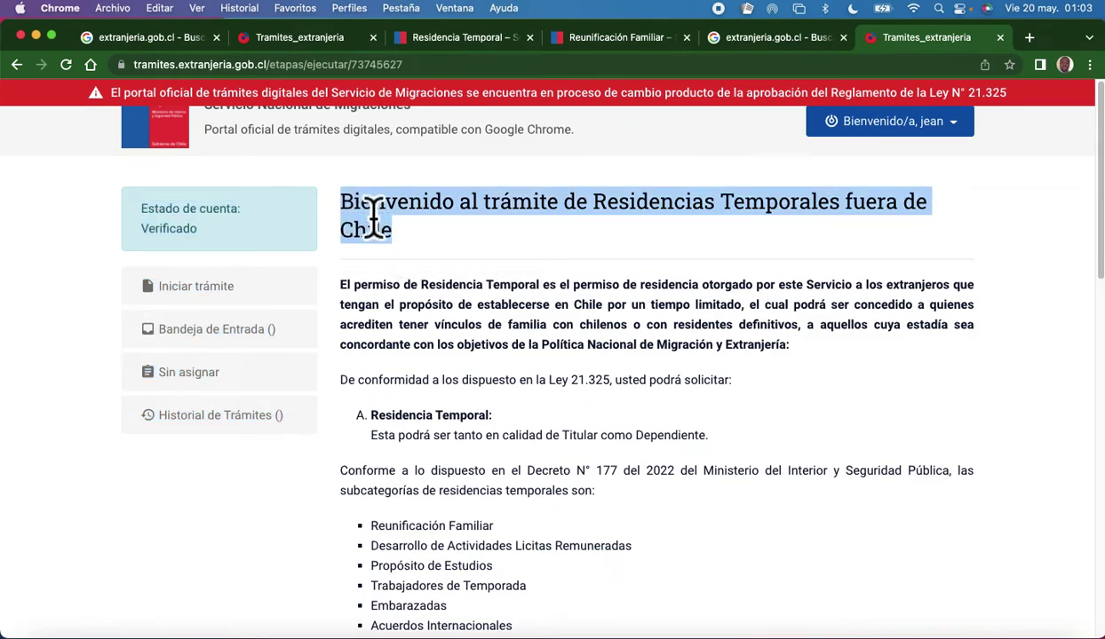
left_click(513, 255)
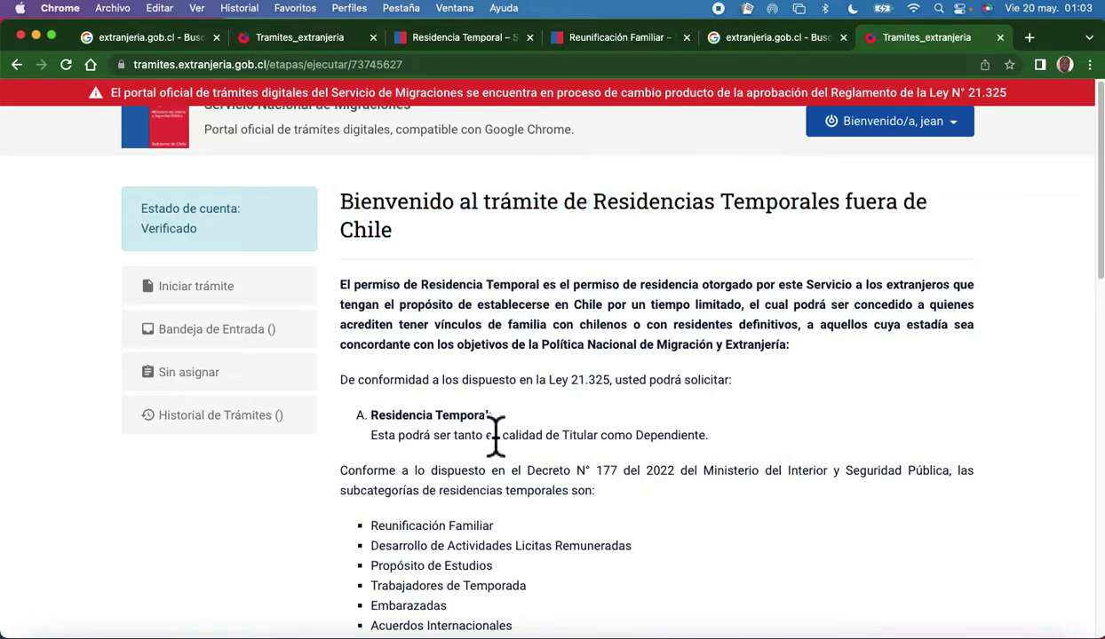
scroll(495, 435, "down", 5)
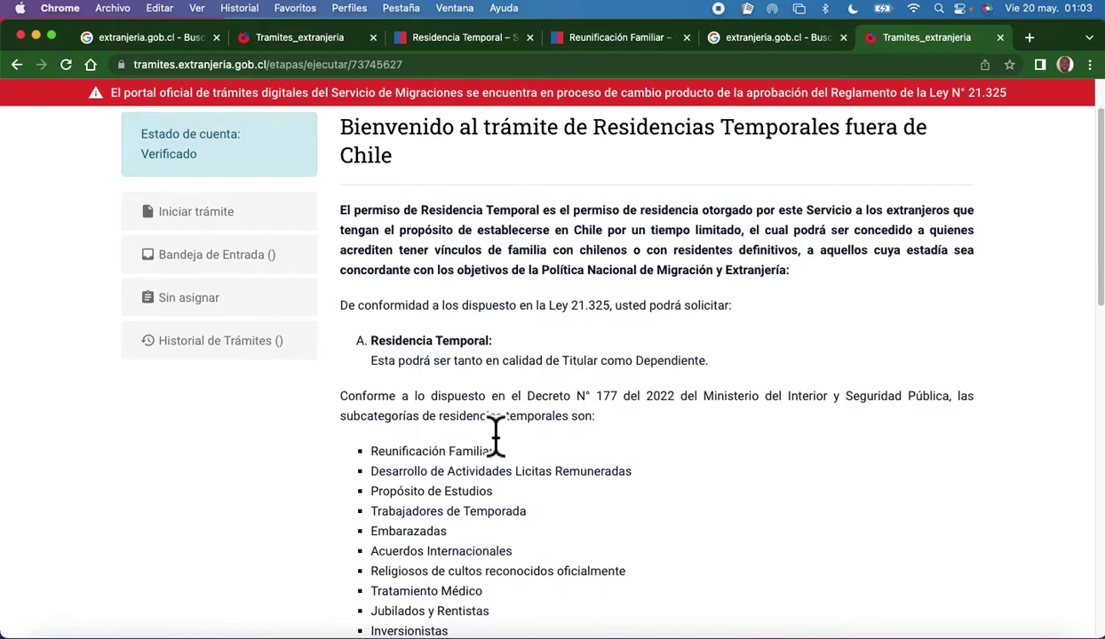
scroll(502, 439, "down", 2)
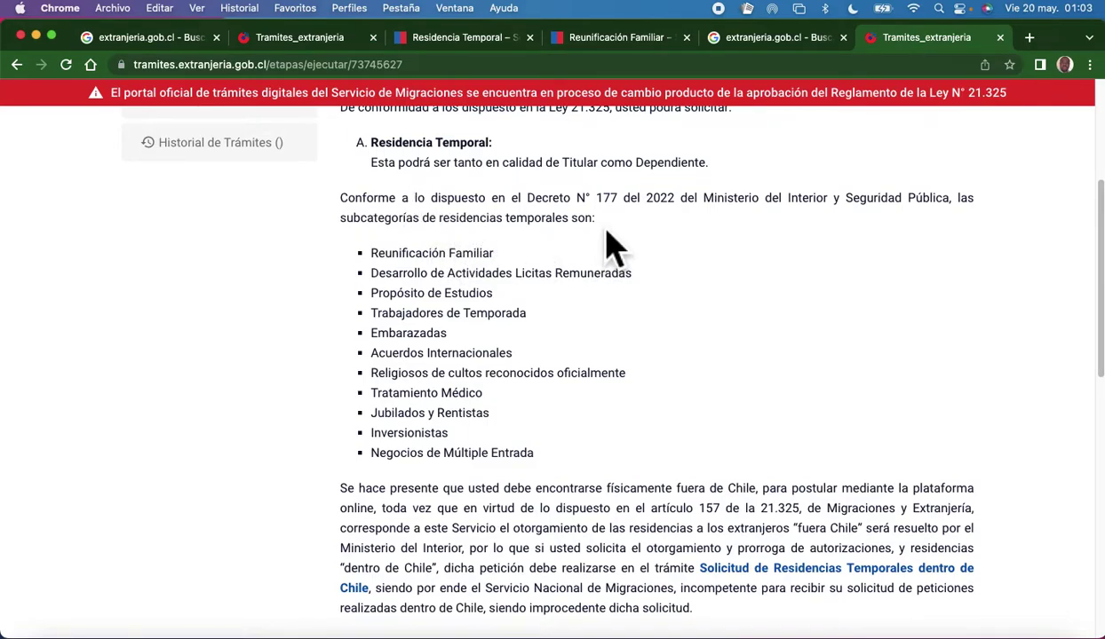
left_click_drag(595, 219, 310, 227)
left_click(307, 211)
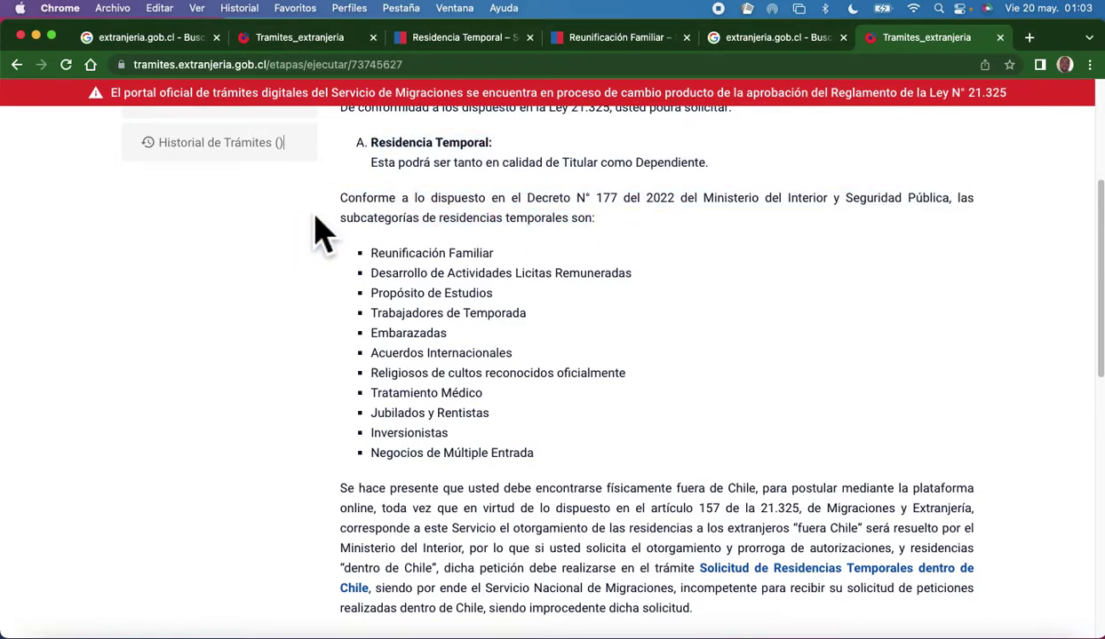
left_click_drag(527, 200, 341, 108)
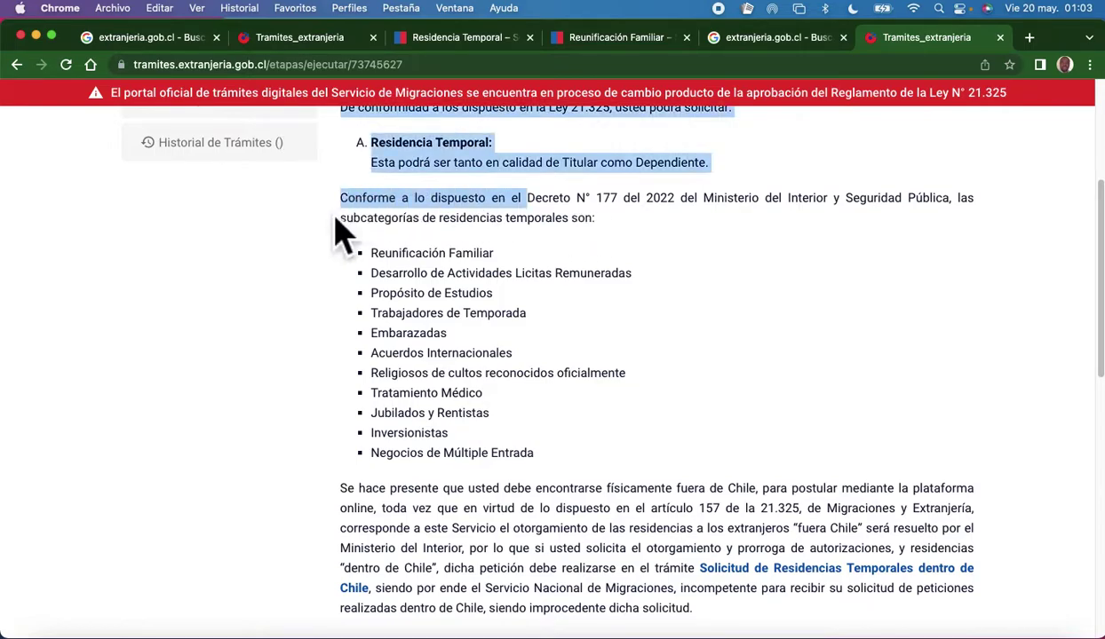
left_click(665, 258)
left_click_drag(598, 229, 352, 218)
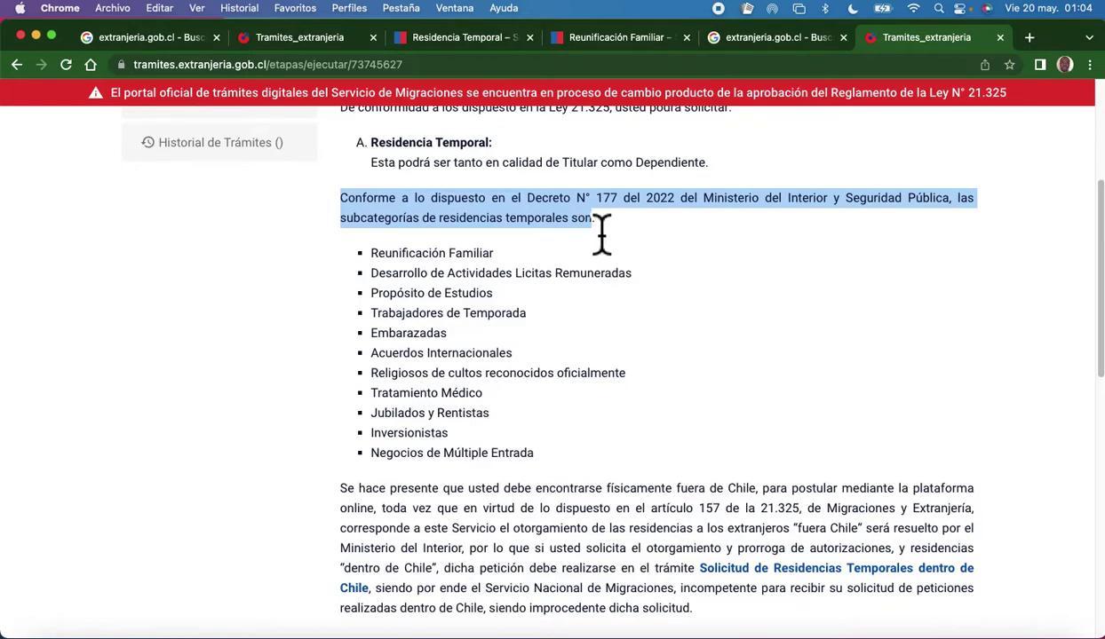
left_click(303, 263)
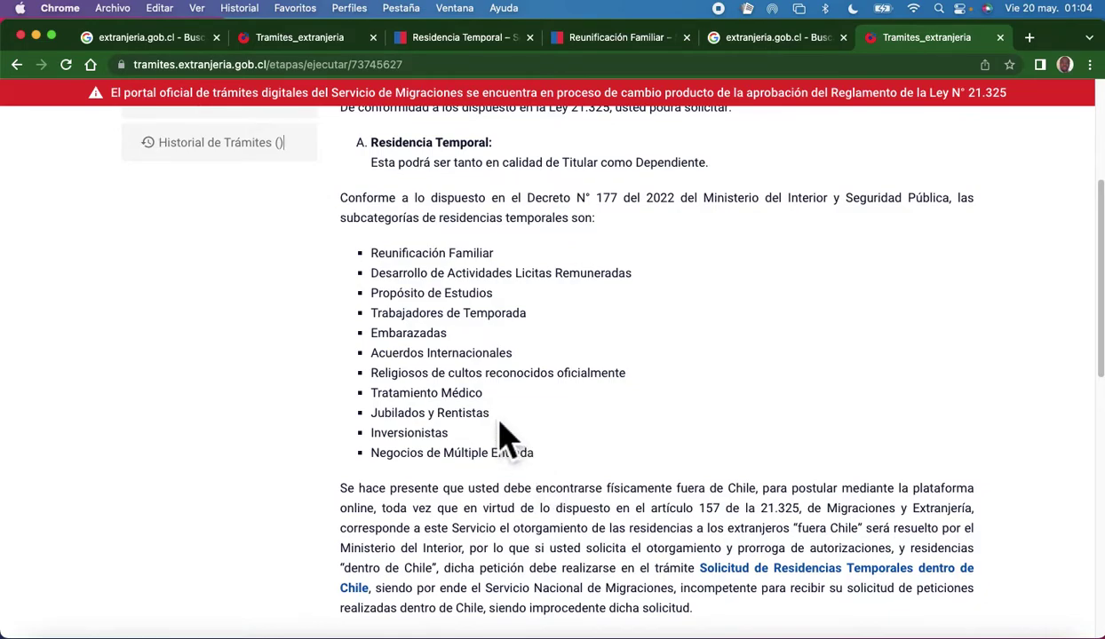
left_click_drag(371, 253, 581, 470)
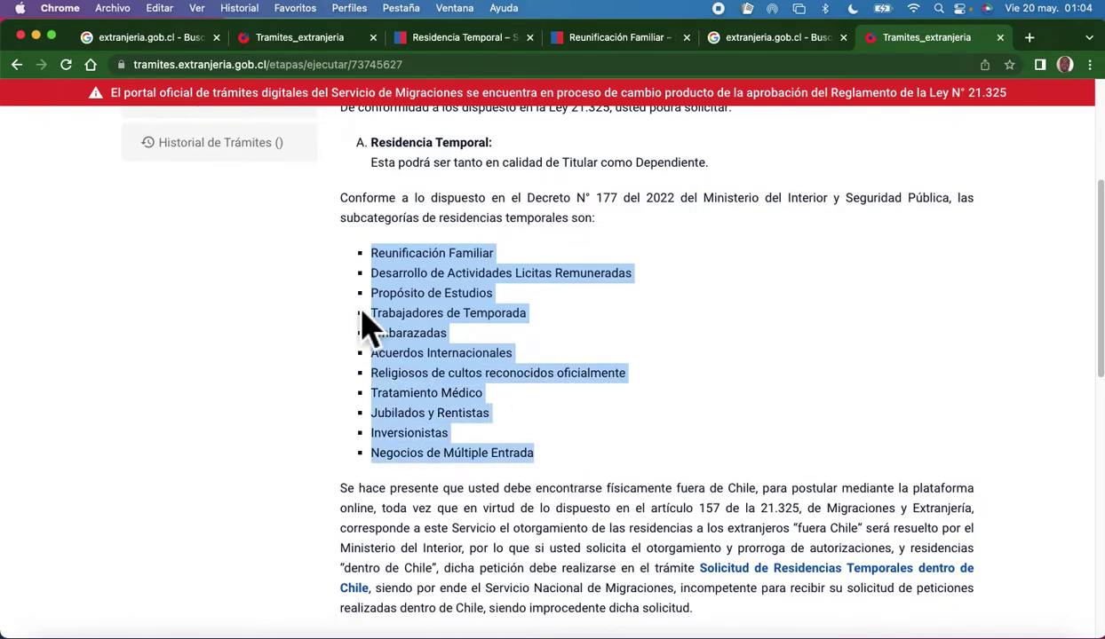
left_click(611, 306)
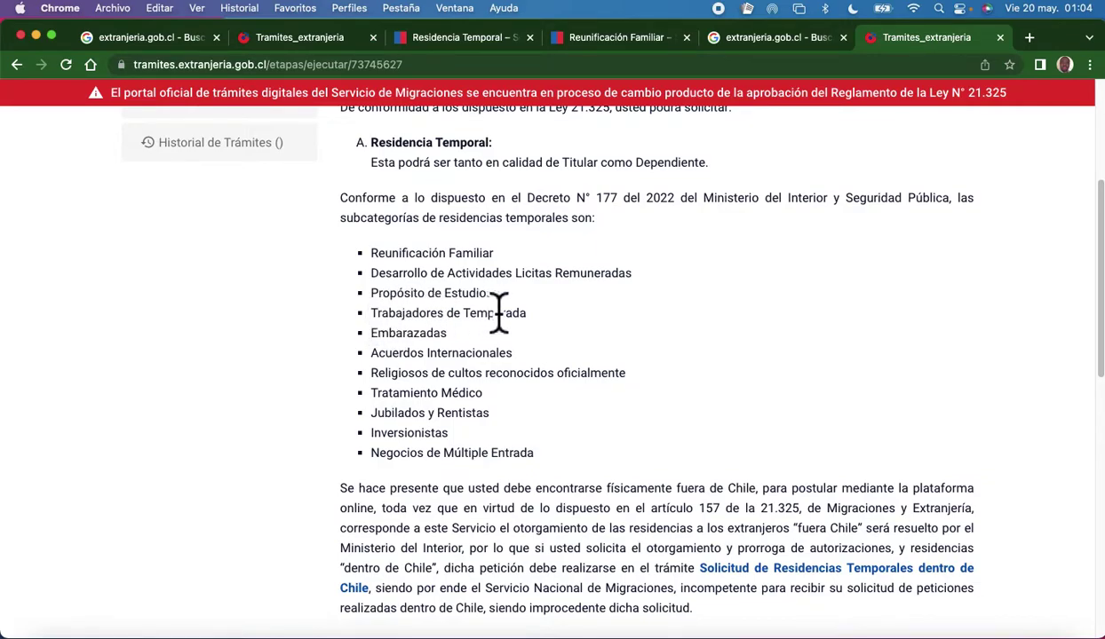
left_click_drag(528, 314, 352, 317)
left_click(365, 336)
double_click(391, 334)
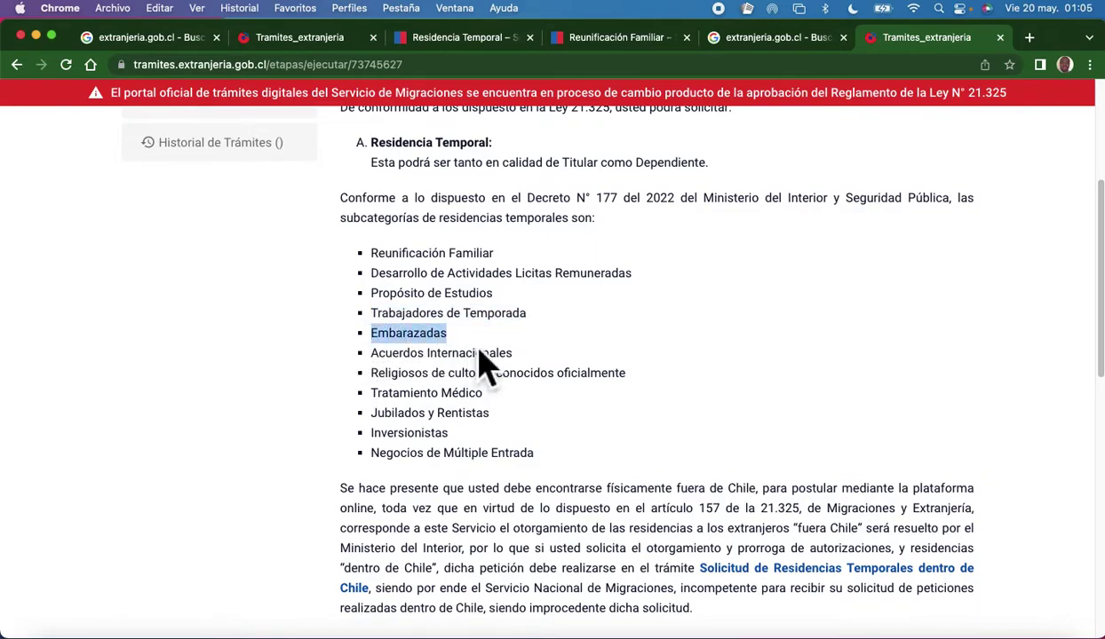
left_click(456, 353)
triple_click(476, 362)
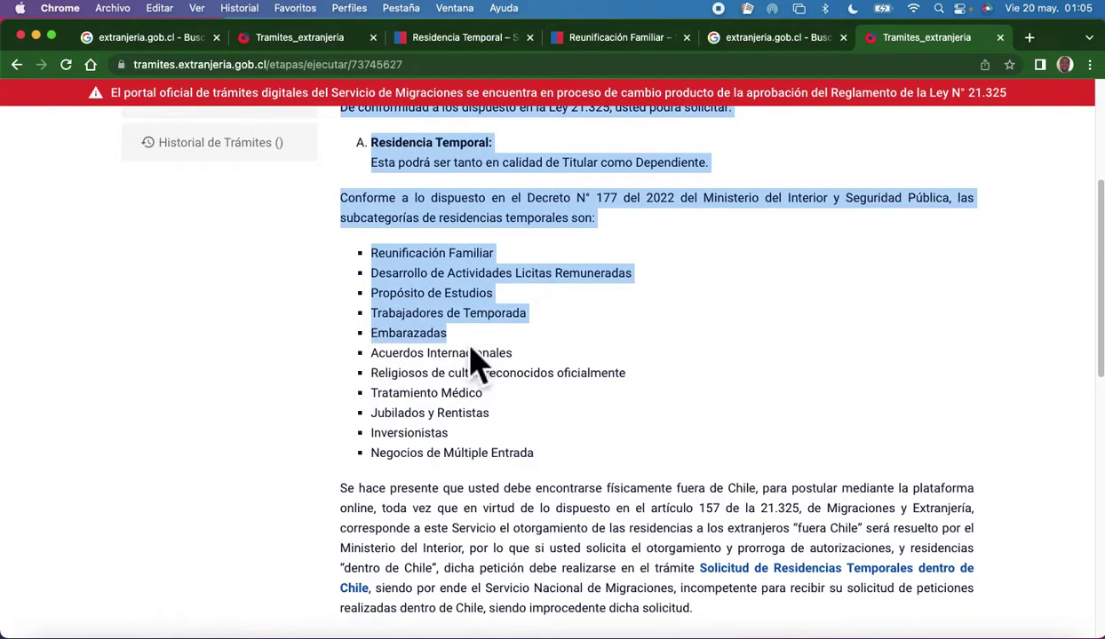
left_click(524, 360)
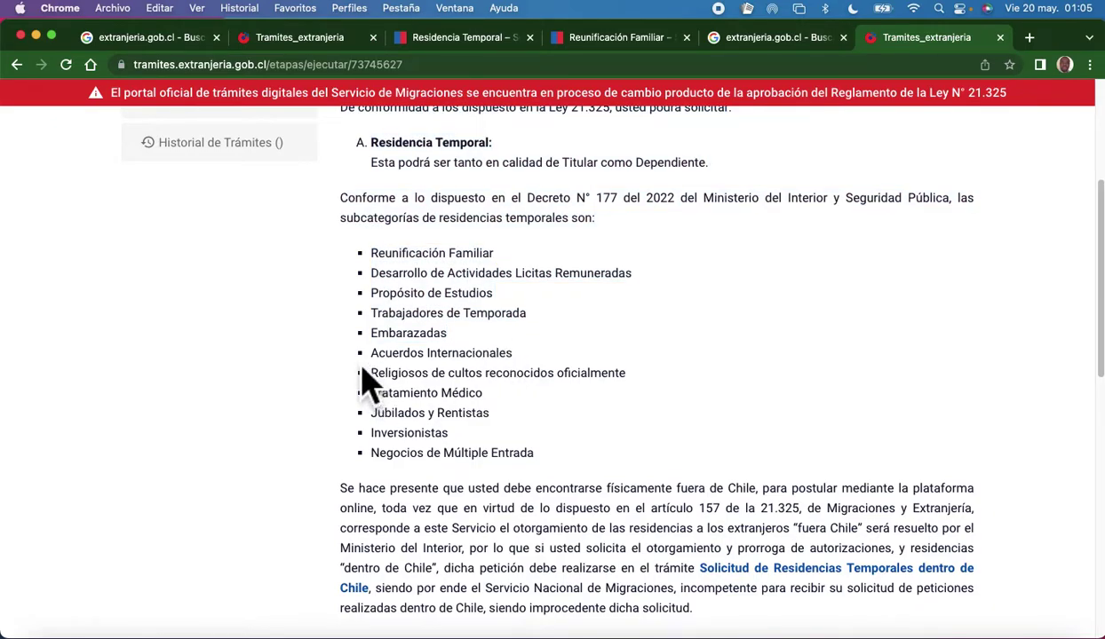
left_click_drag(514, 357, 324, 381)
left_click(322, 382)
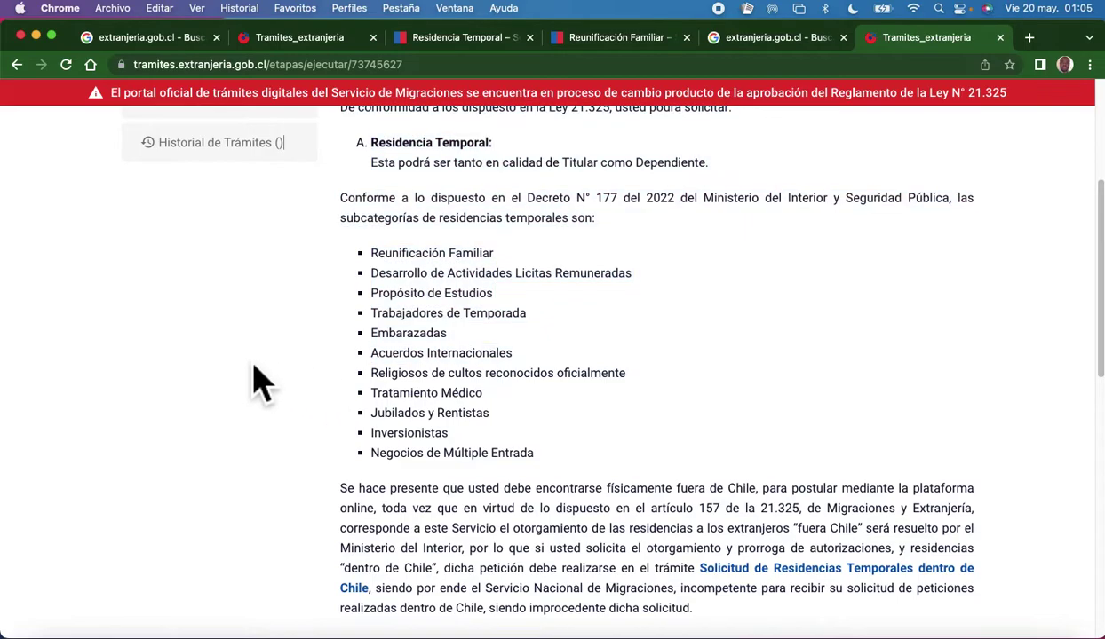
left_click_drag(415, 383, 656, 391)
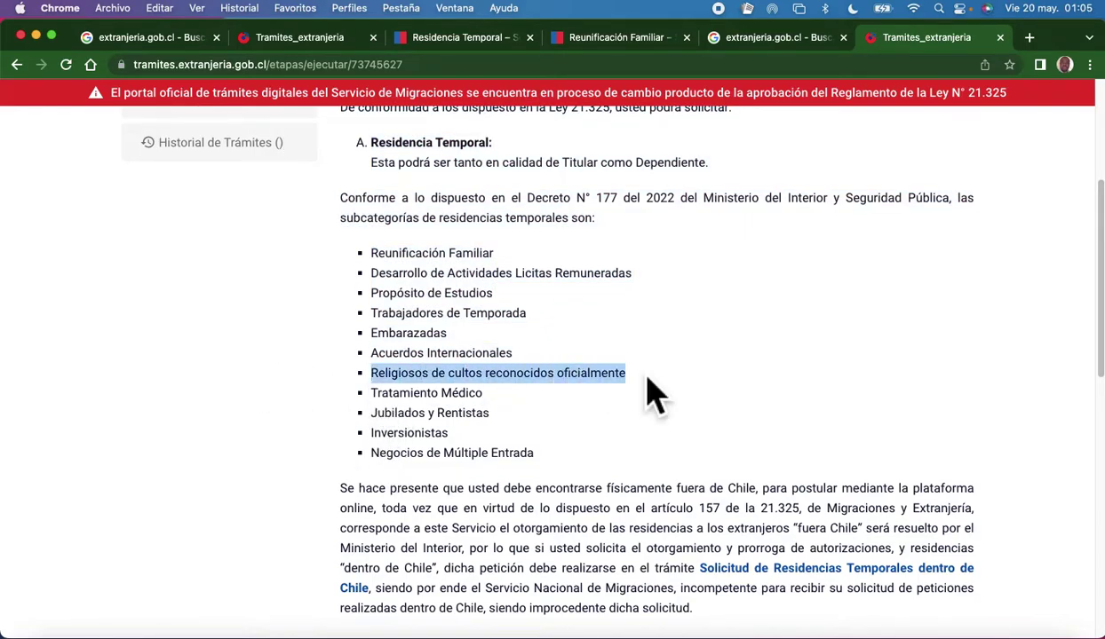
left_click(494, 406)
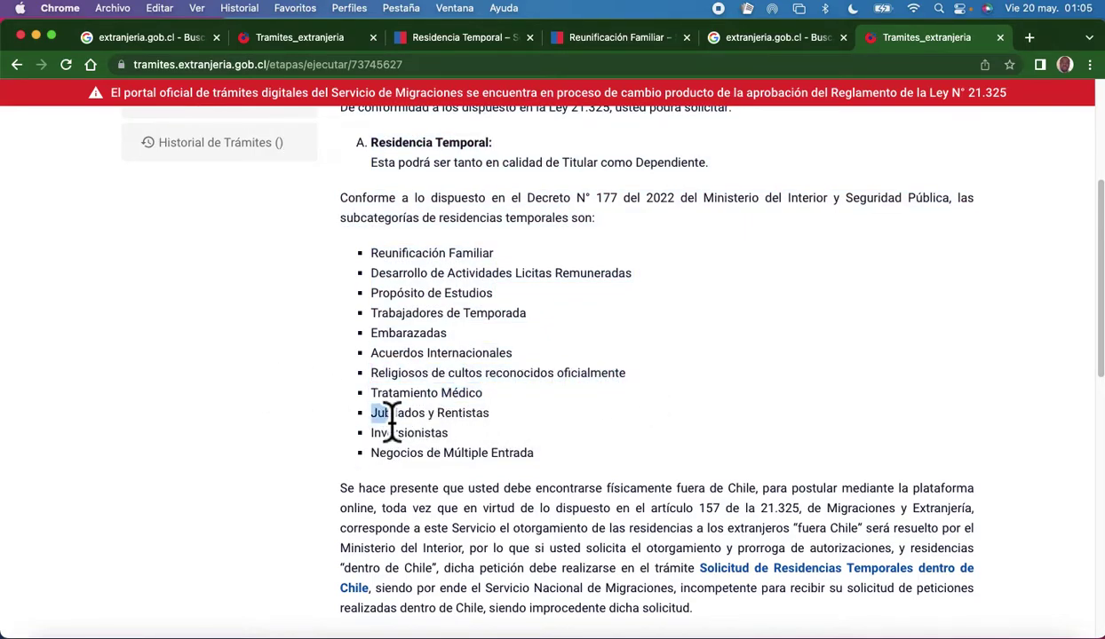
left_click(354, 391, "shift")
left_click(549, 435)
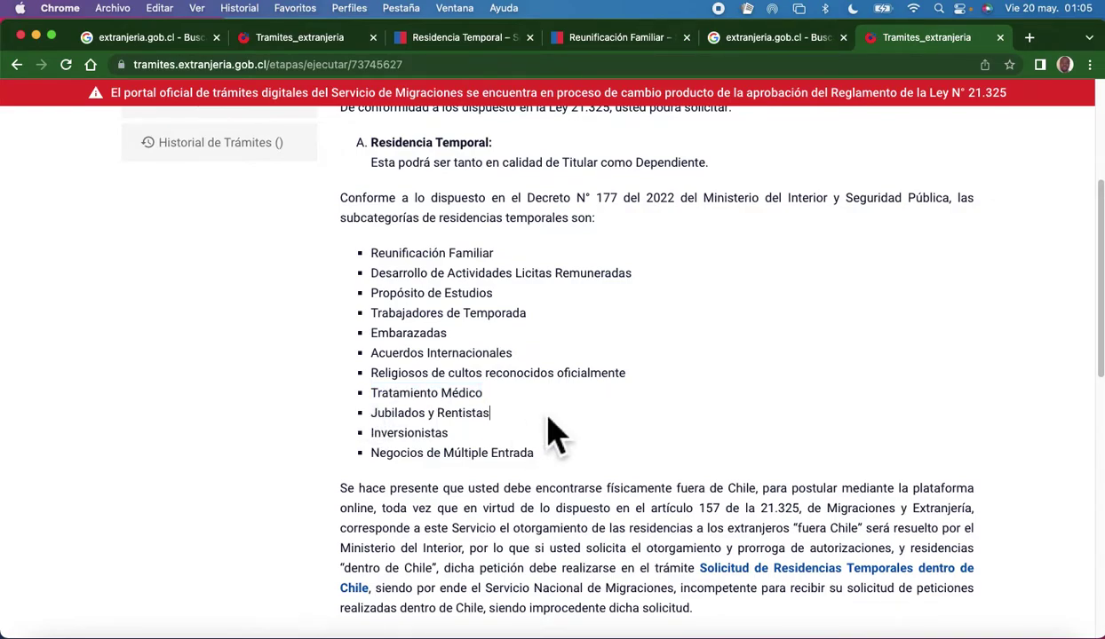
left_click_drag(489, 391, 360, 396)
key("shift+Up")
key("shift+Up")
key("shift+Up")
key("shift+Up")
key("shift+Up")
key("shift+Up")
key("shift+Up")
key("shift+Up")
key("shift+Up")
key("shift+Up")
key("shift+Up")
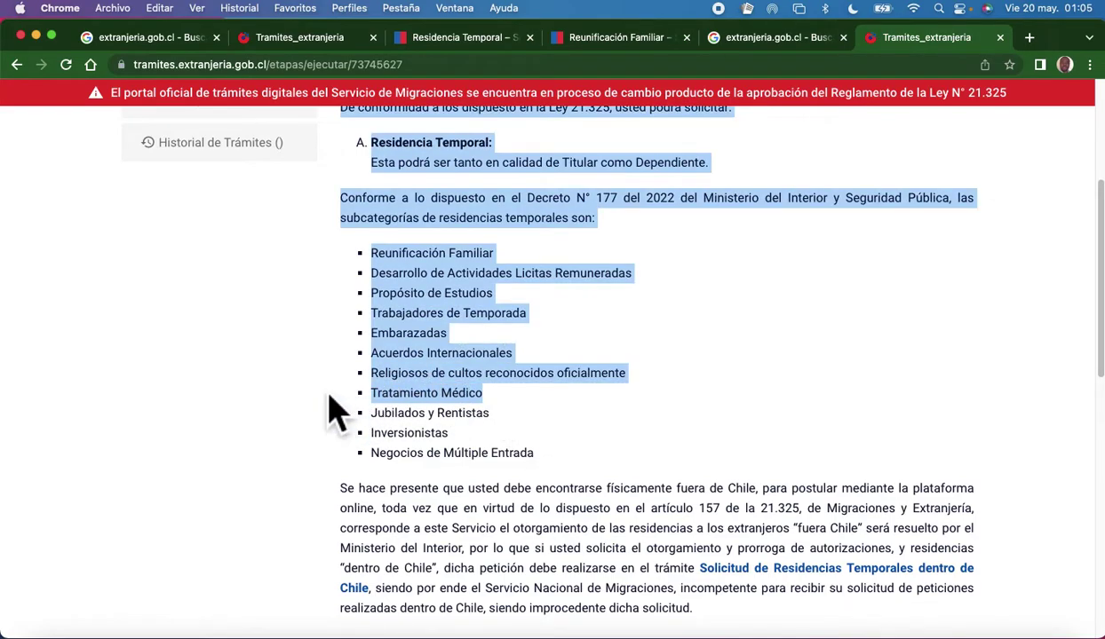
left_click(578, 408)
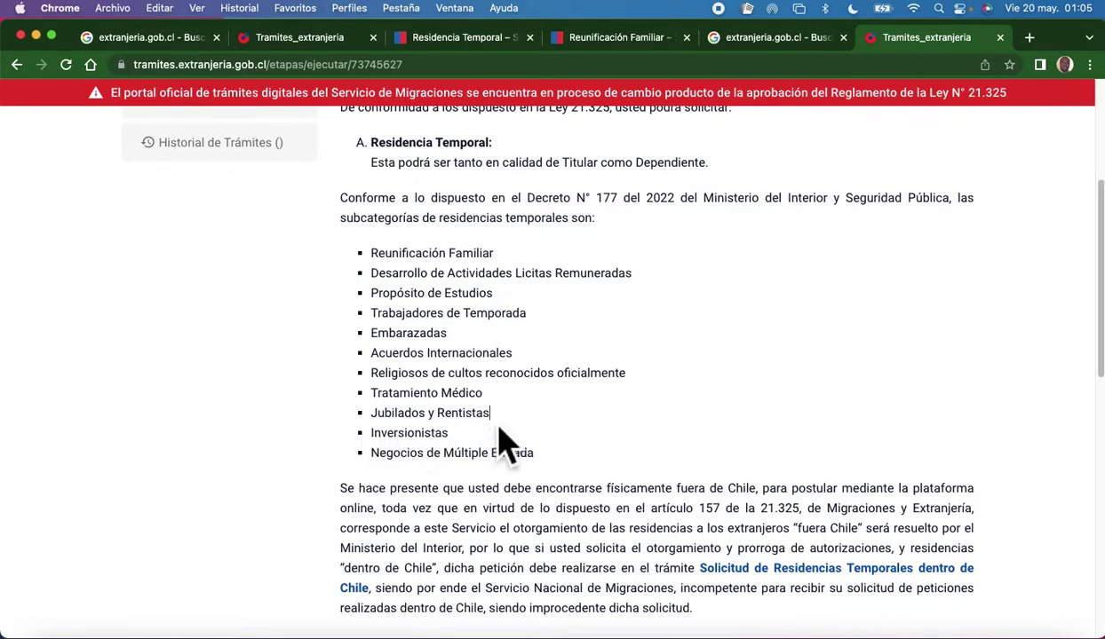
left_click_drag(501, 419, 370, 424)
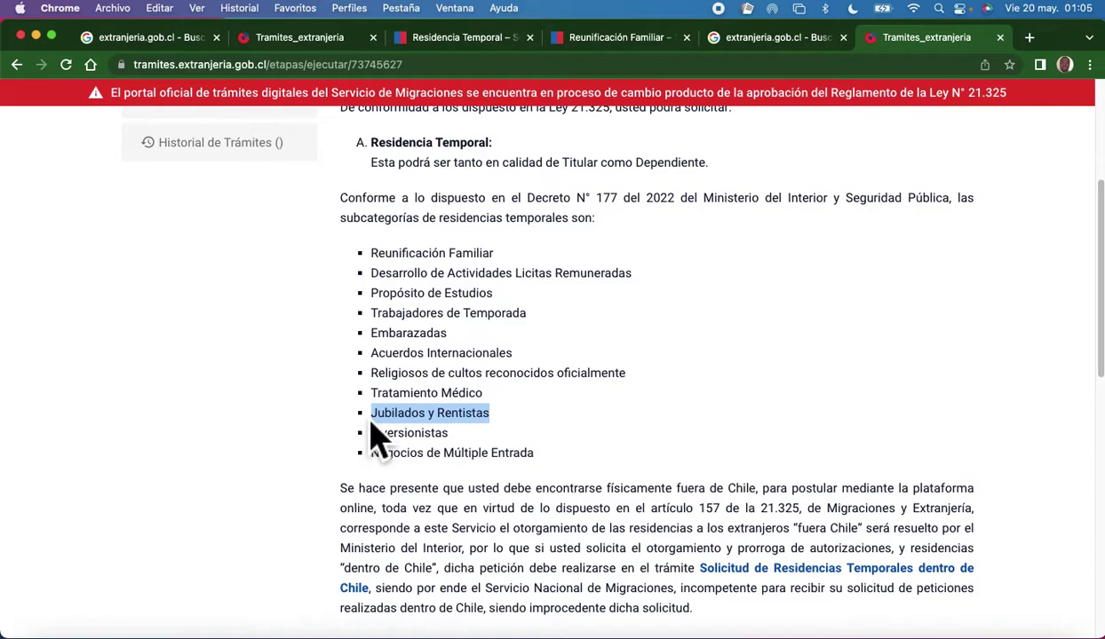
left_click(473, 455)
left_click_drag(449, 435, 353, 451)
left_click(591, 449)
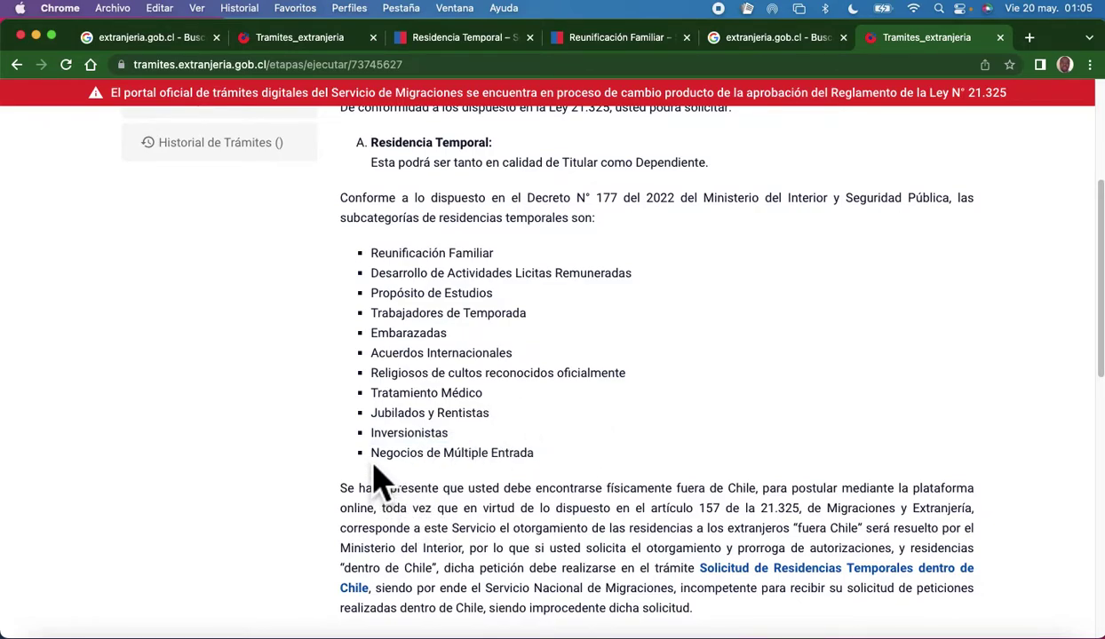
left_click_drag(371, 457, 553, 460)
left_click(253, 475)
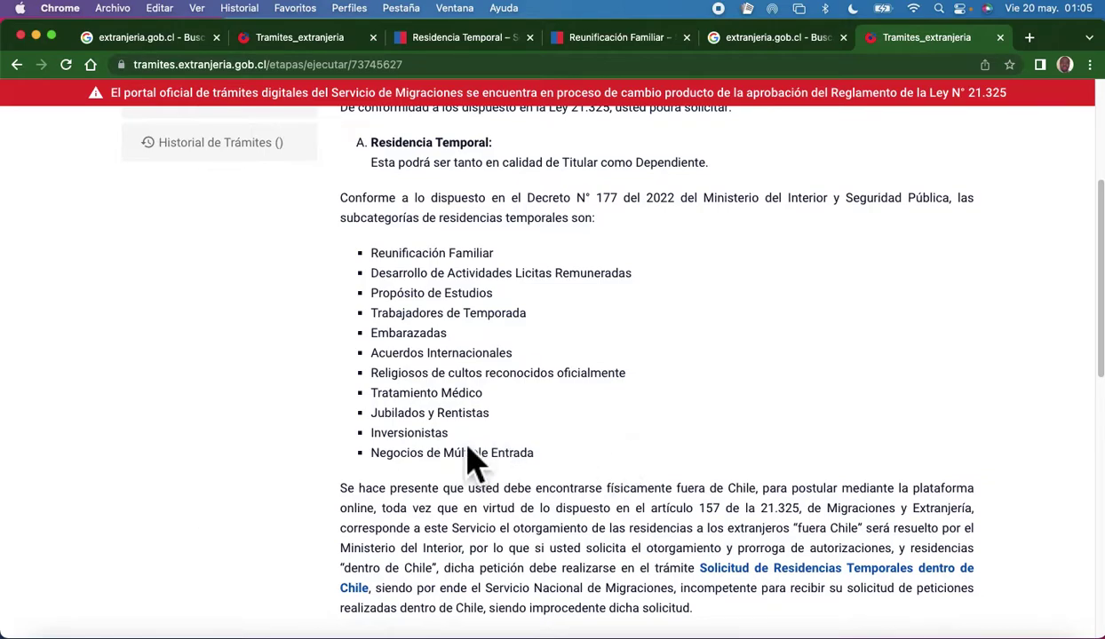
double_click(434, 434)
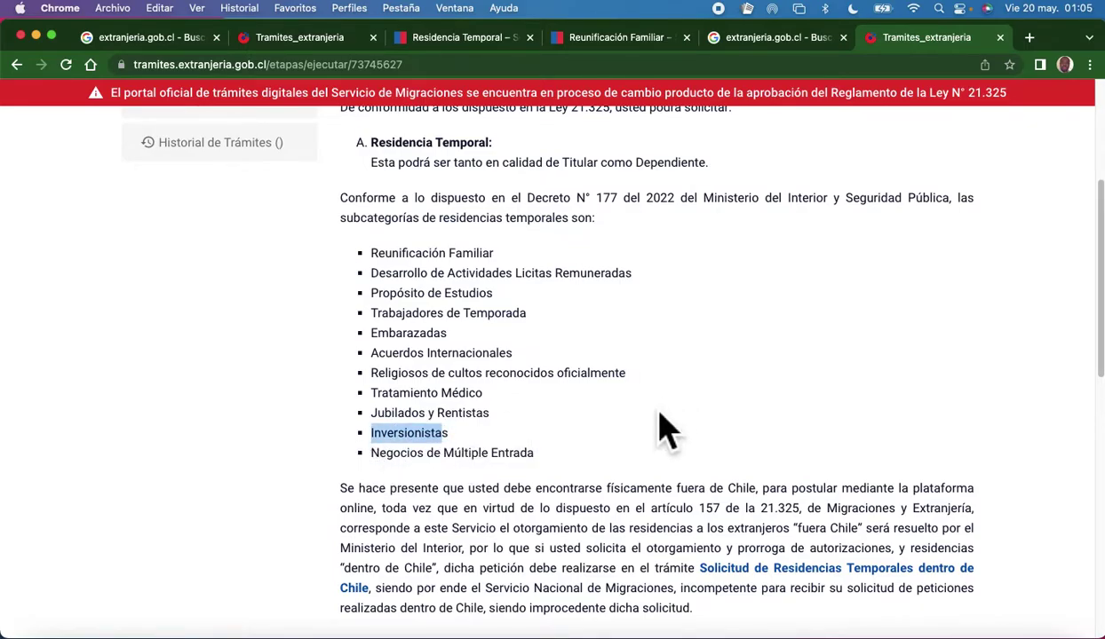
Scroll past the IMPORTANTE notes and submit the introductory page with Siguiente.
scroll(660, 430, "down", 10)
scroll(654, 418, "up", 6)
scroll(654, 419, "down", 6)
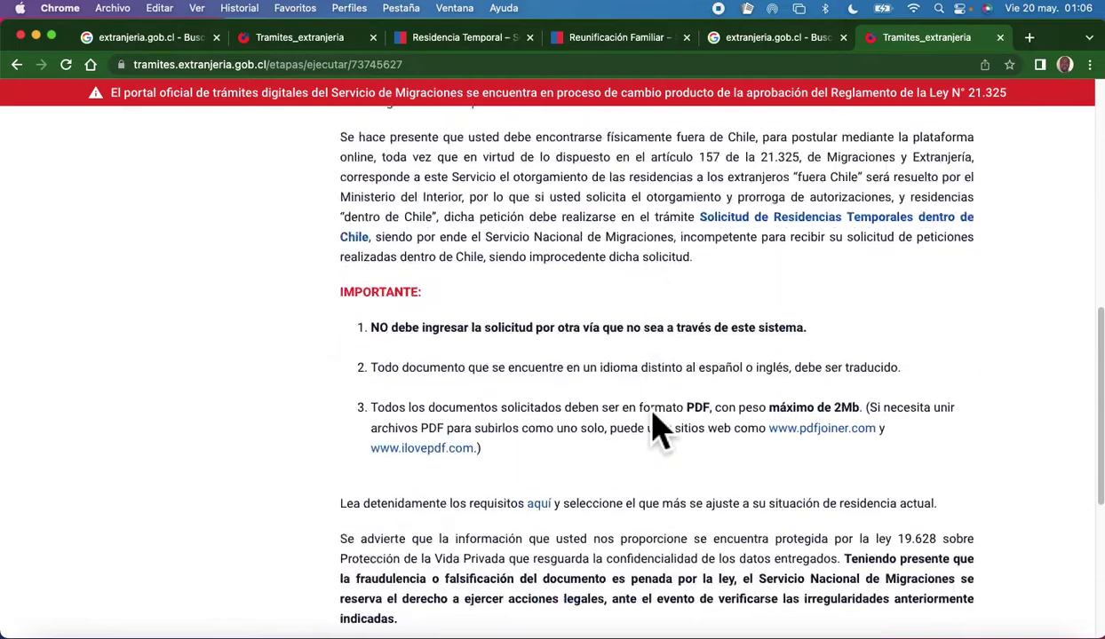
scroll(651, 421, "up", 2)
scroll(651, 422, "up", 2)
scroll(651, 423, "down", 4)
scroll(649, 426, "up", 2)
scroll(650, 430, "up", 1)
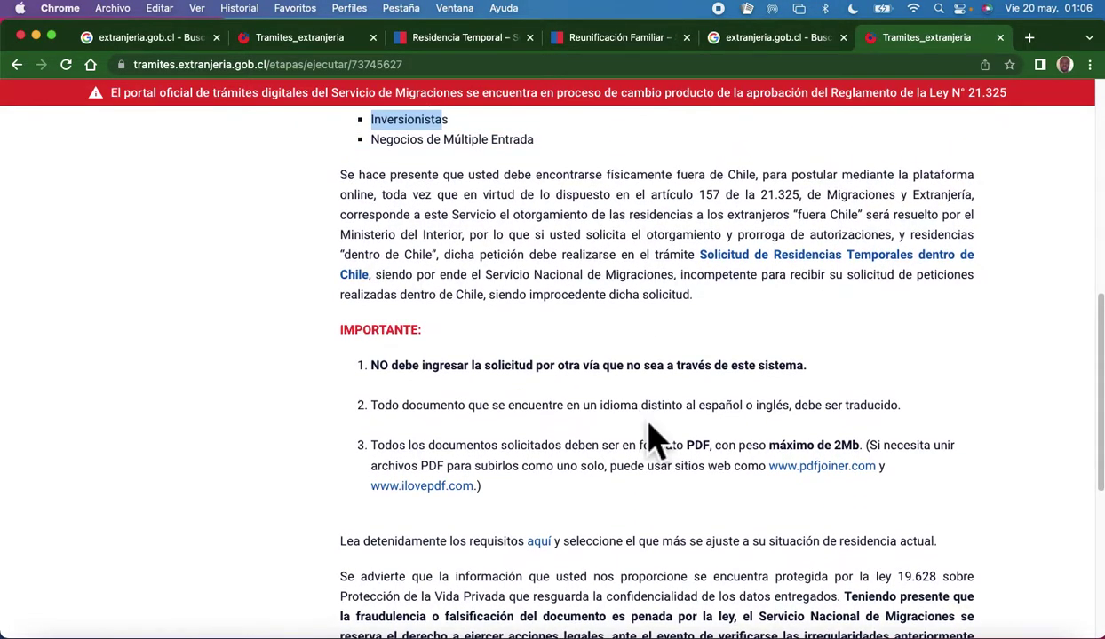
scroll(634, 419, "down", 5)
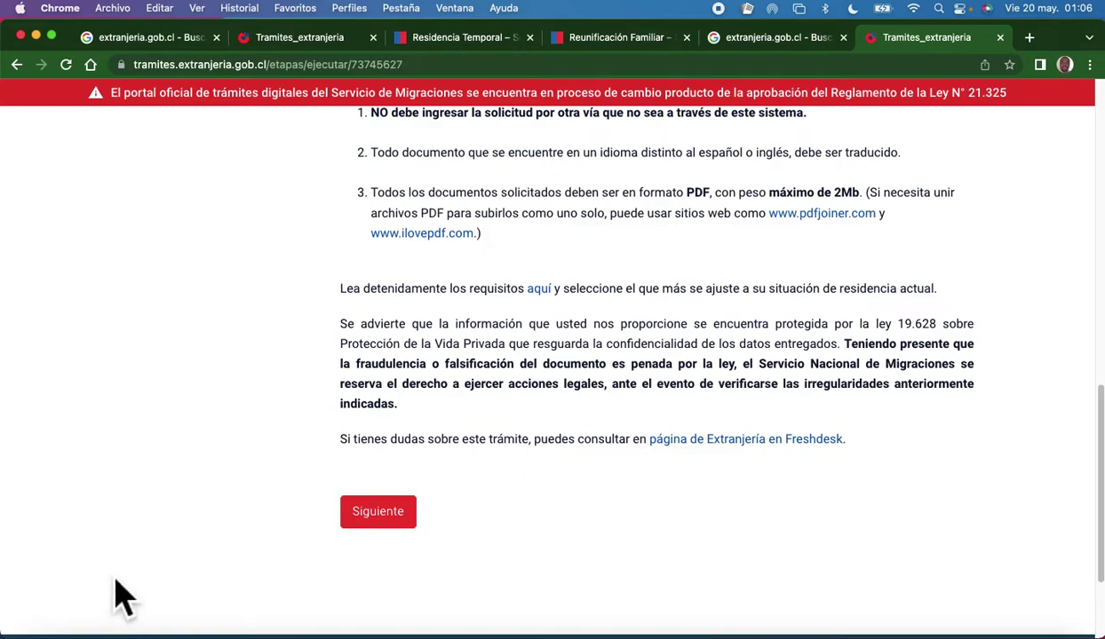
scroll(267, 404, "down", 3)
left_click(393, 380)
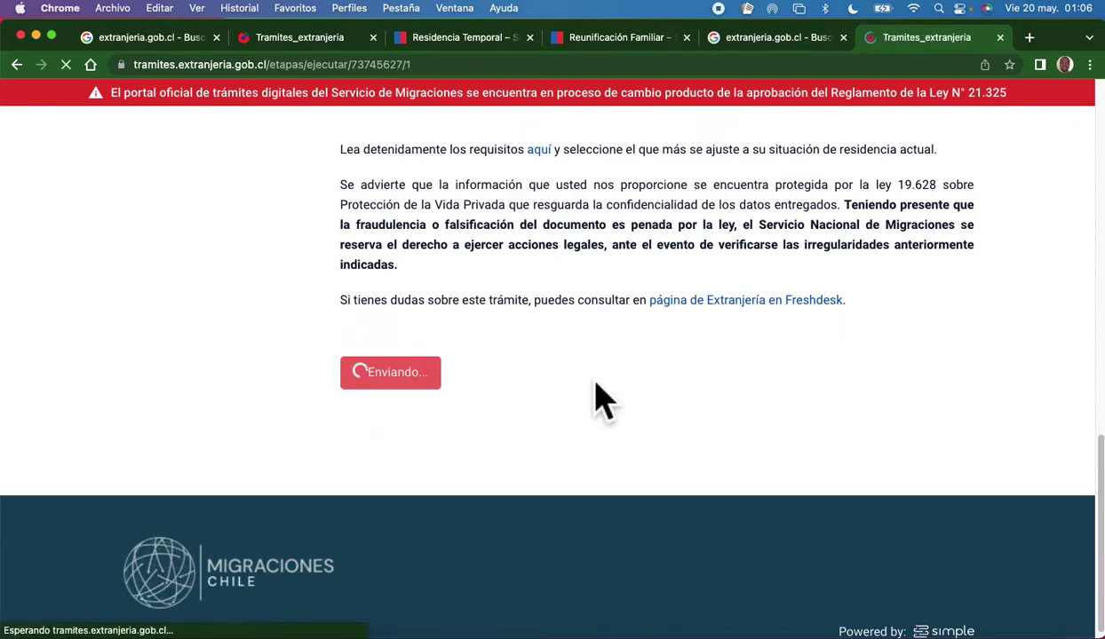
Scroll to Datos Personales del Beneficiado and keep Masculino as the beneficiary's sex.
scroll(636, 463, "down", 3)
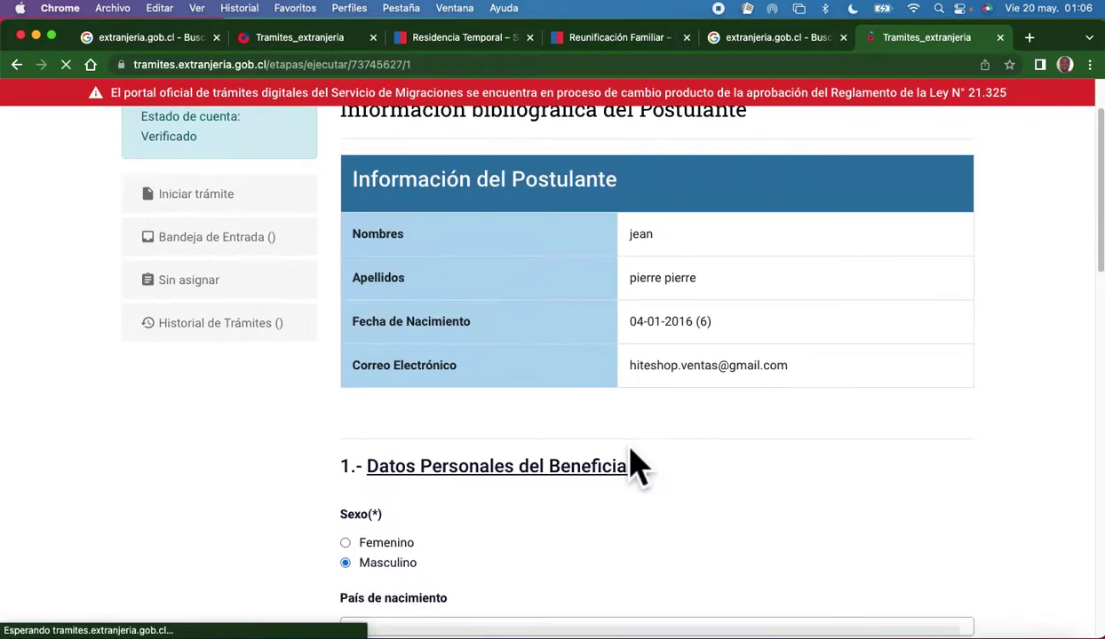
scroll(504, 334, "down", 1)
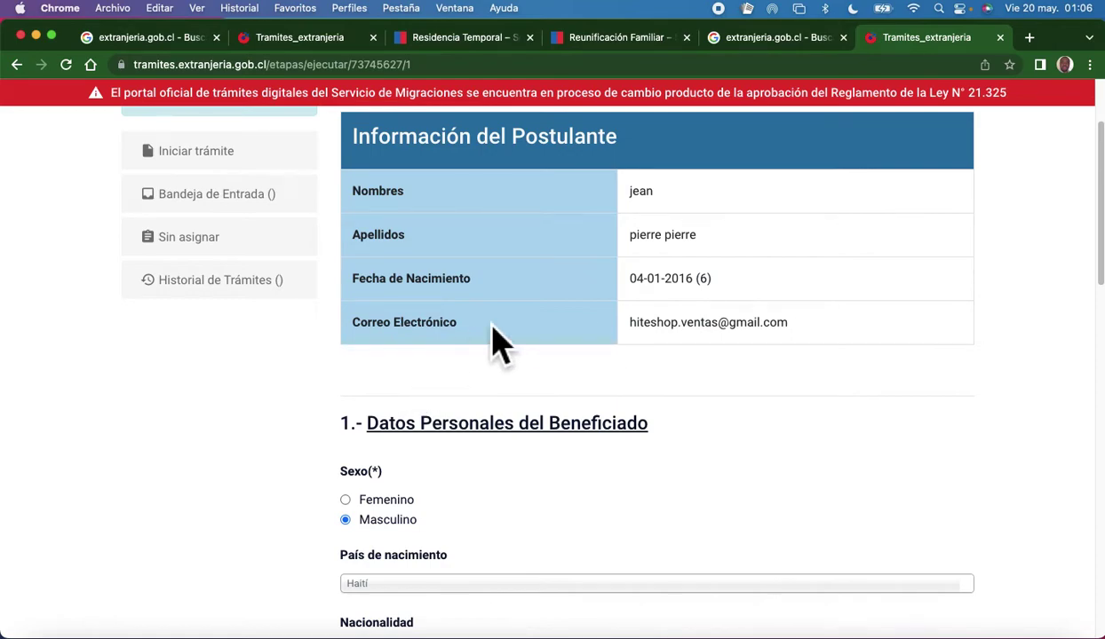
scroll(495, 342, "down", 1)
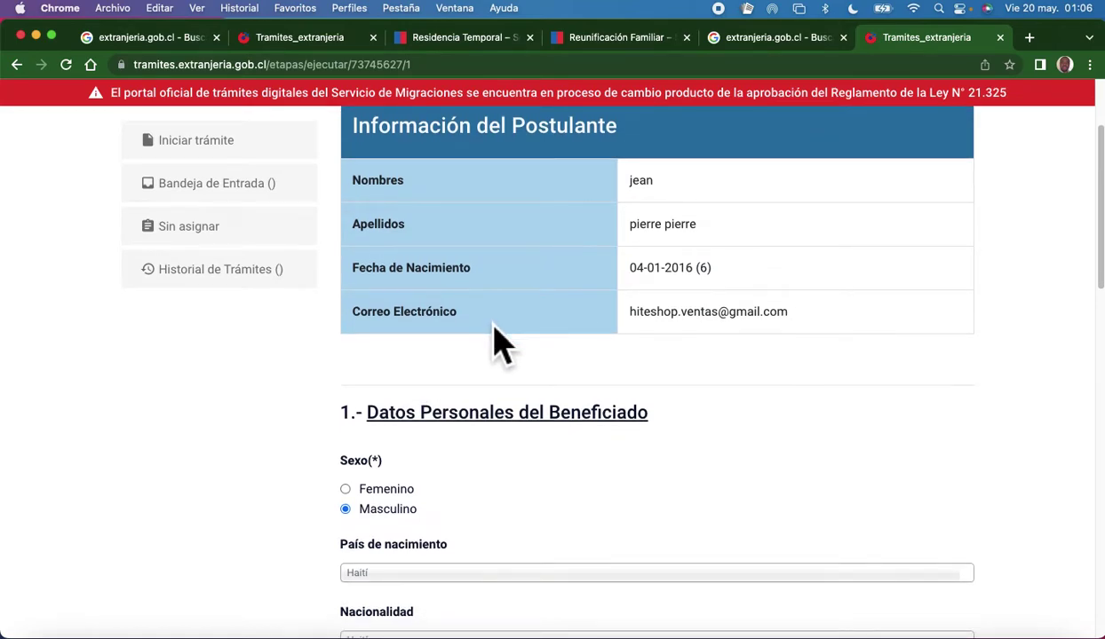
scroll(502, 345, "down", 4)
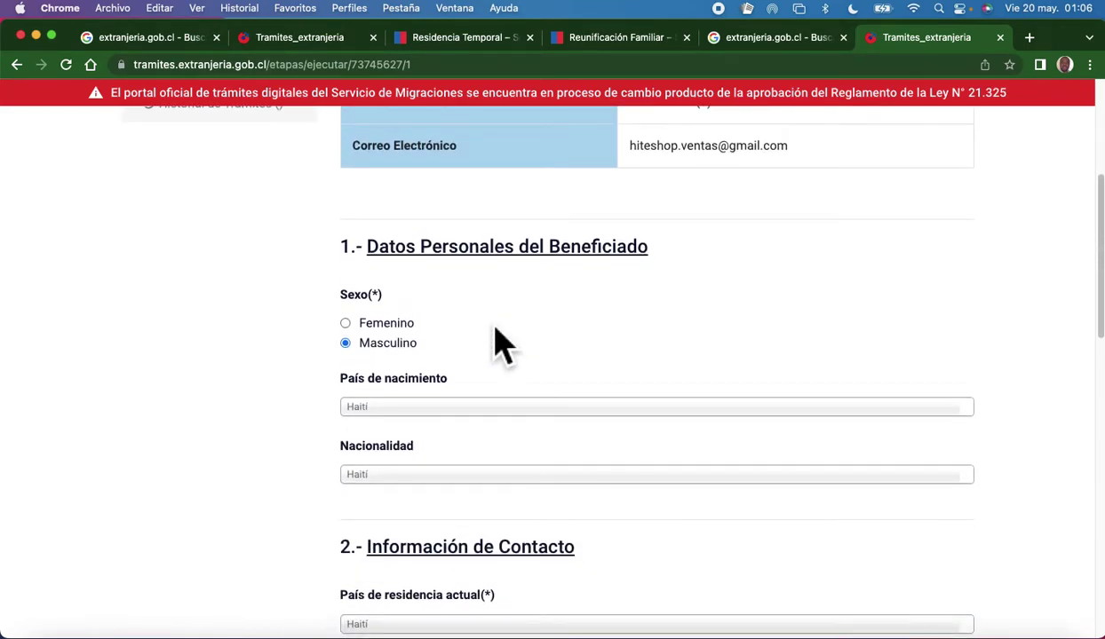
left_click(346, 345)
scroll(475, 405, "down", 1)
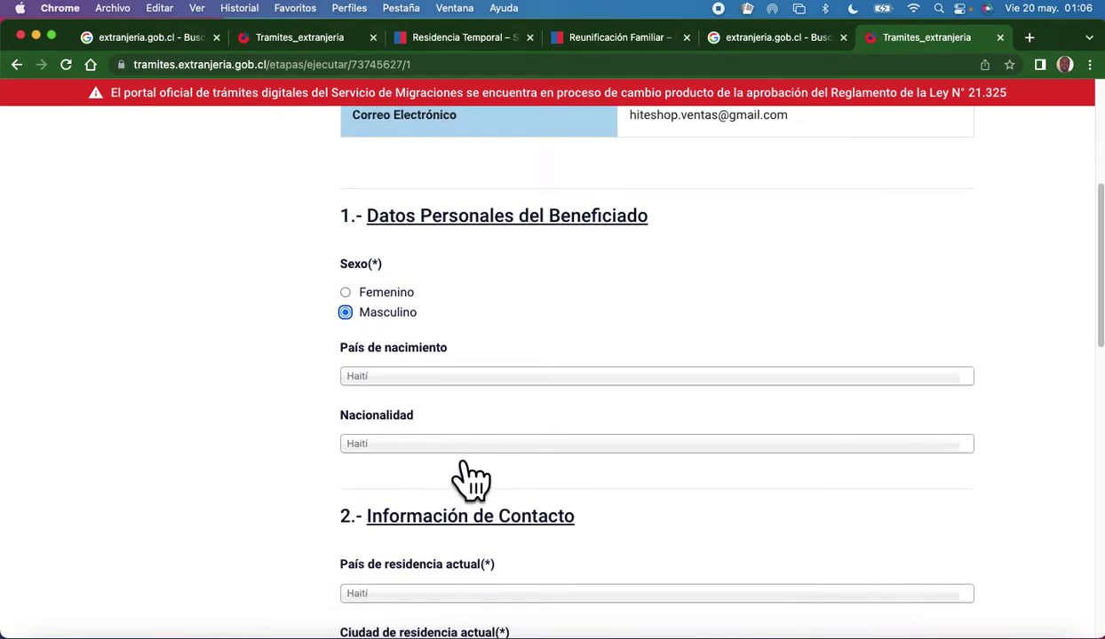
Keep Haití as the country of residence and check the city of residence field.
scroll(475, 437, "down", 4)
scroll(480, 438, "down", 4)
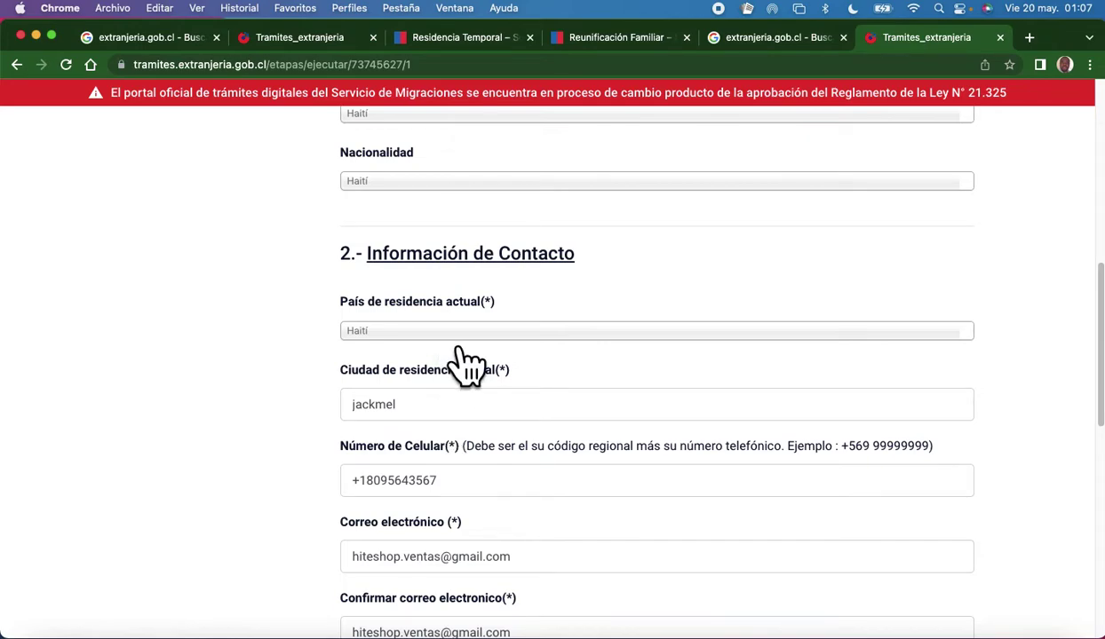
left_click(461, 338)
key("Escape")
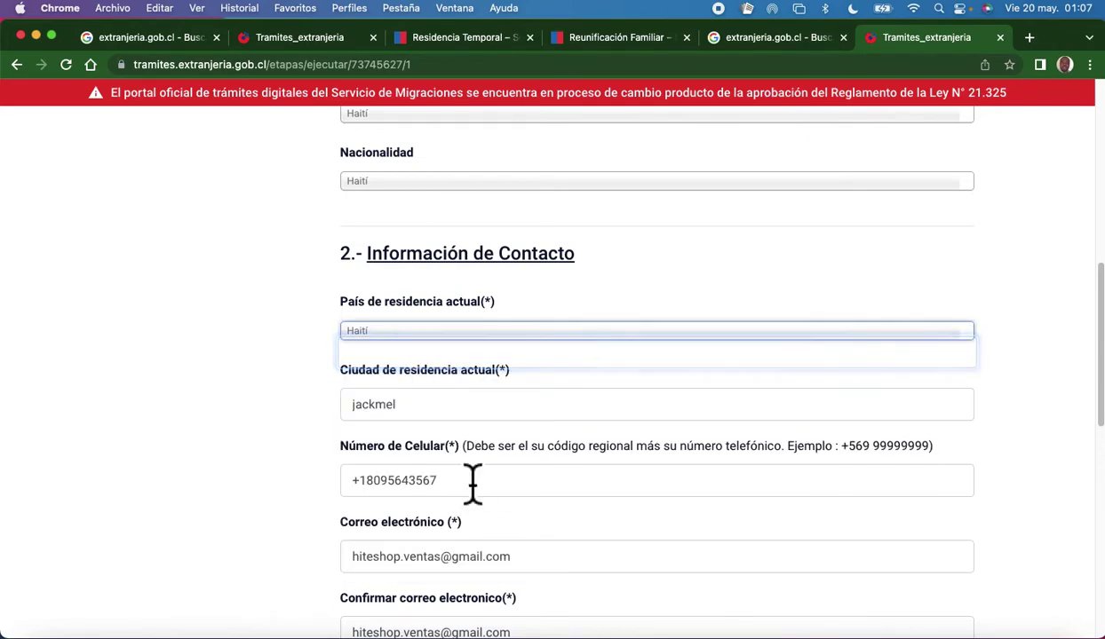
left_click(430, 417)
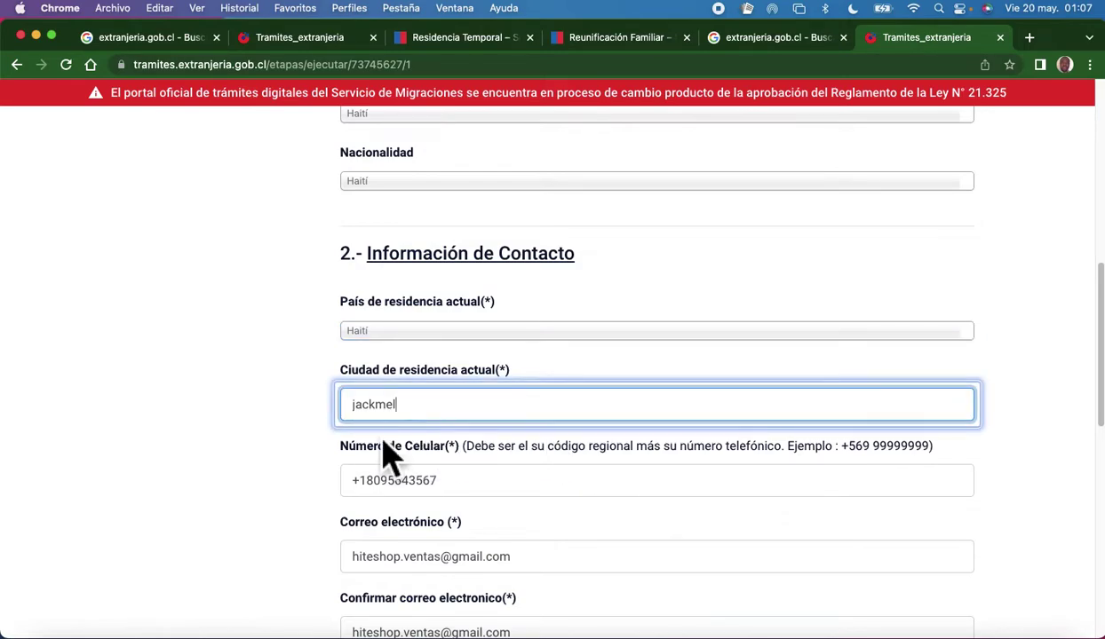
scroll(471, 524, "down", 4)
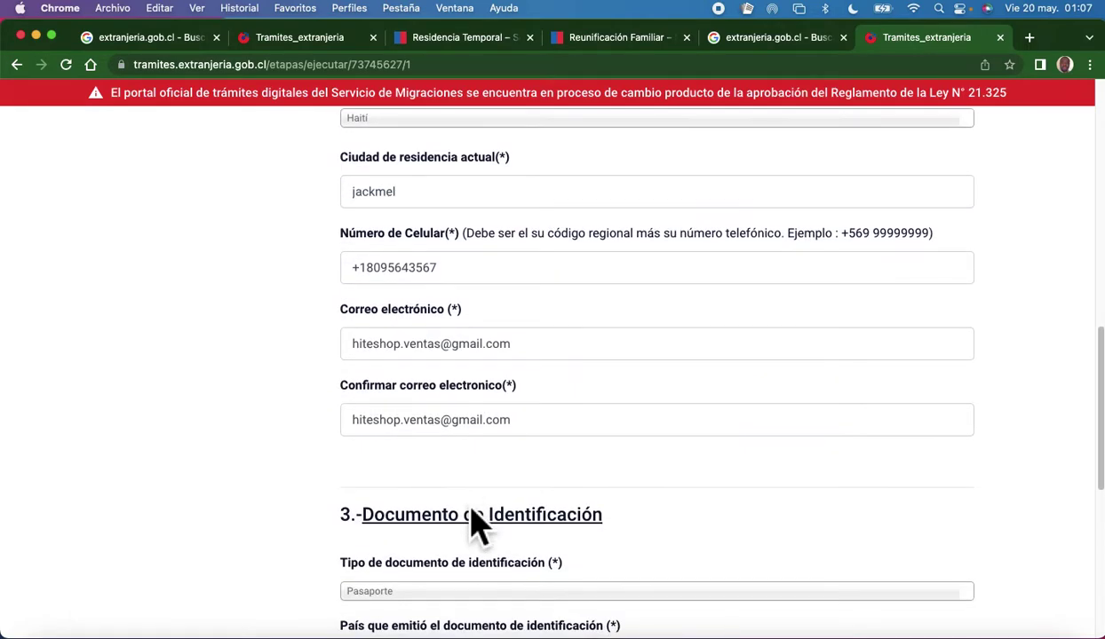
Replace the mobile number with the saved +509 number and review the e-mail fields.
left_click_drag(464, 275, 346, 268)
key("BackSpace")
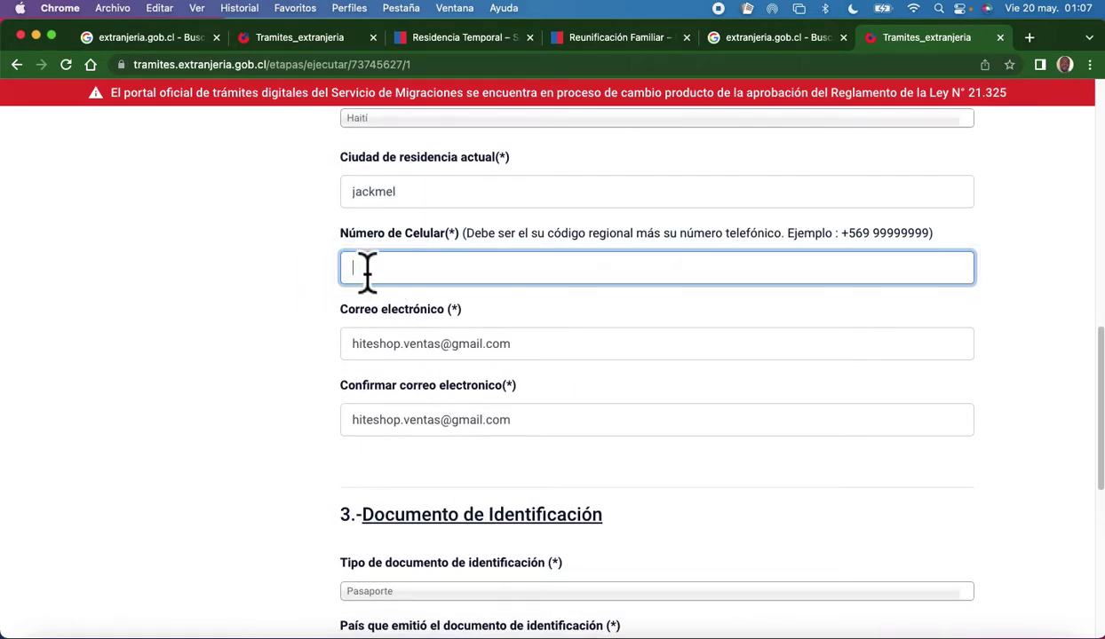
left_click(408, 277)
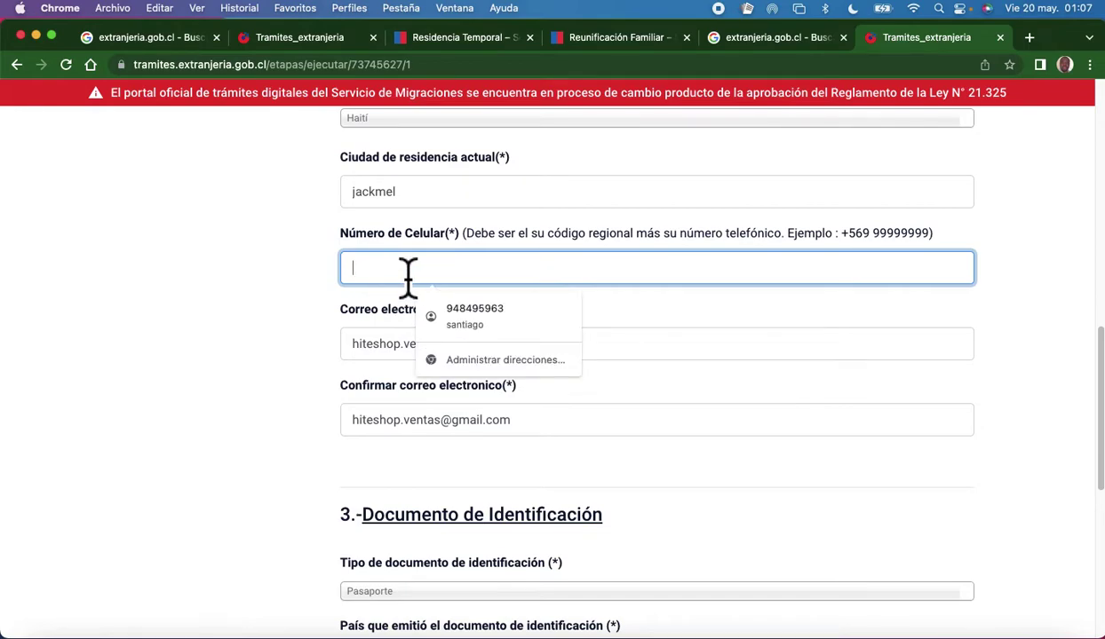
left_click(479, 308)
scroll(378, 325, "down", 1)
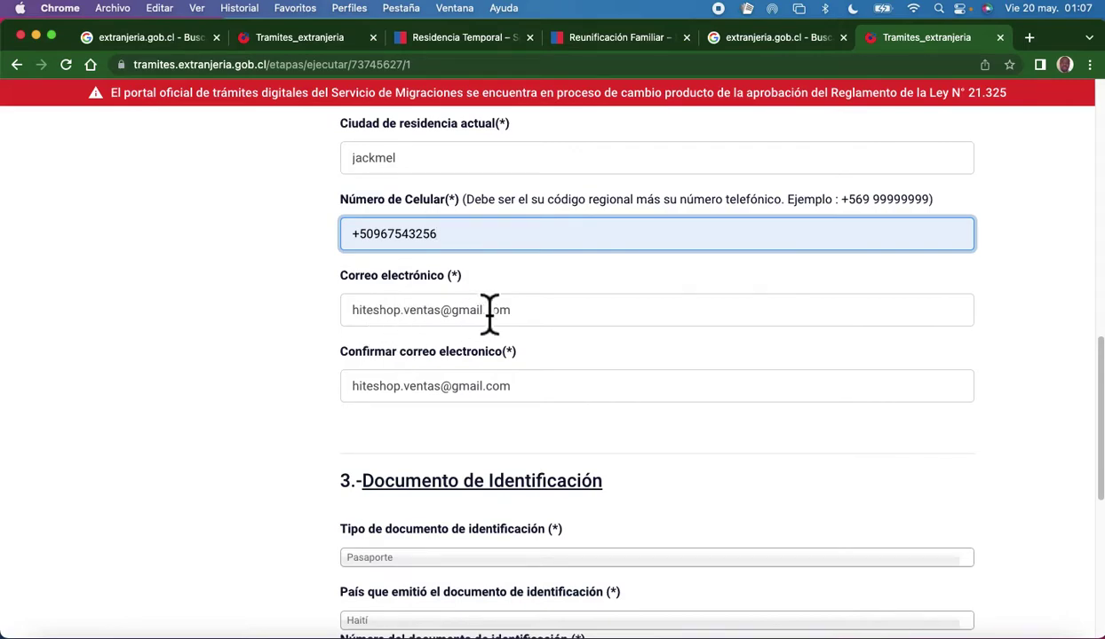
scroll(490, 316, "down", 3)
scroll(503, 315, "up", 2)
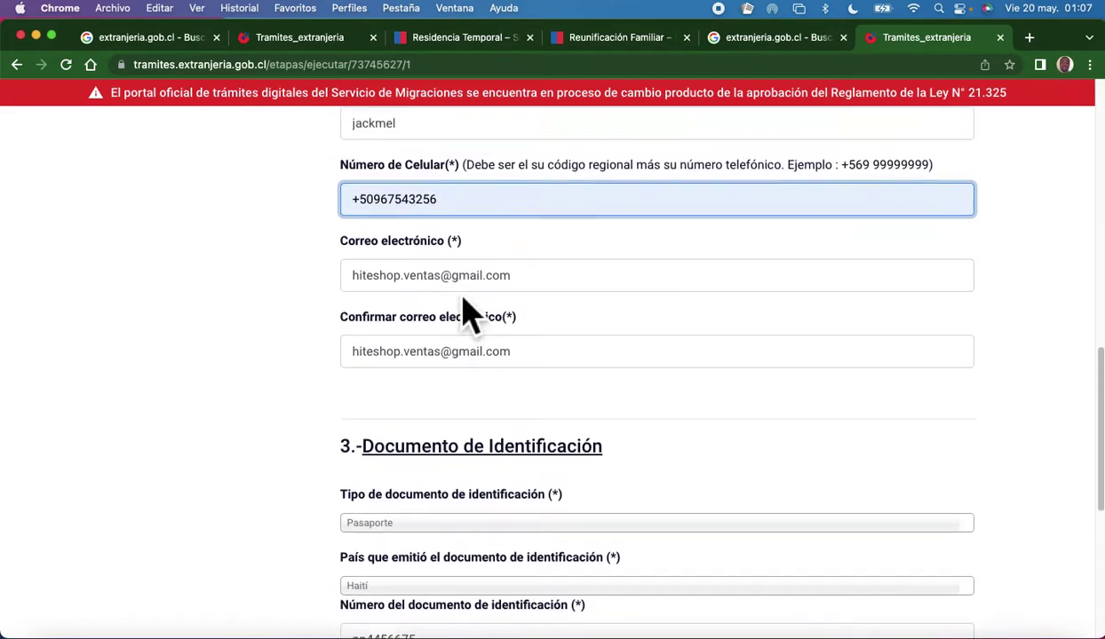
left_click(534, 296)
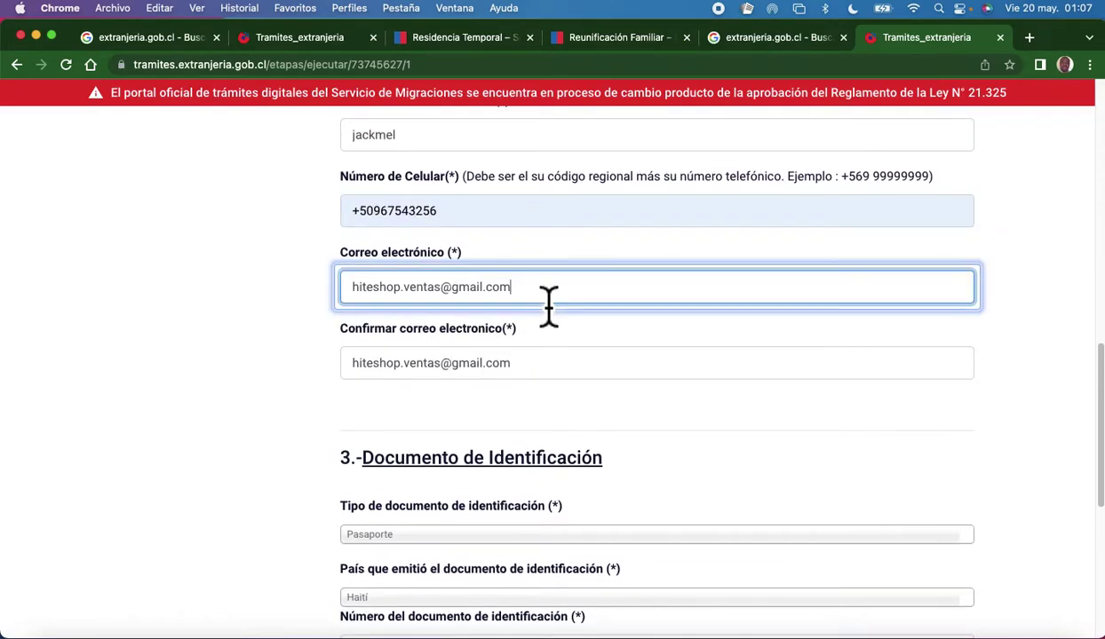
left_click(557, 371)
scroll(291, 414, "down", 1)
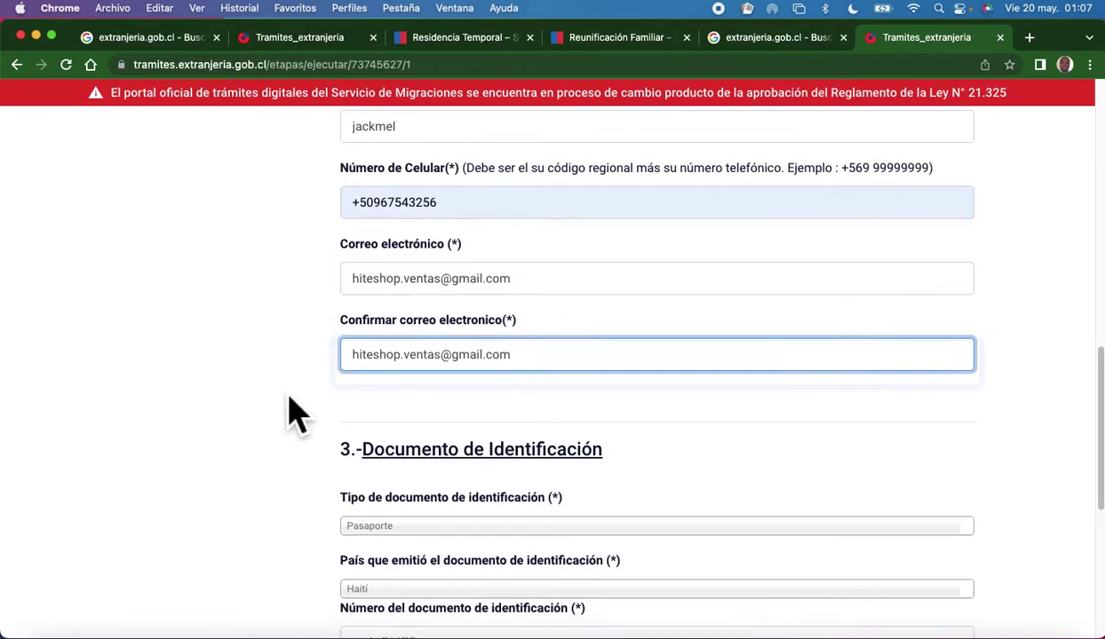
scroll(540, 370, "down", 3)
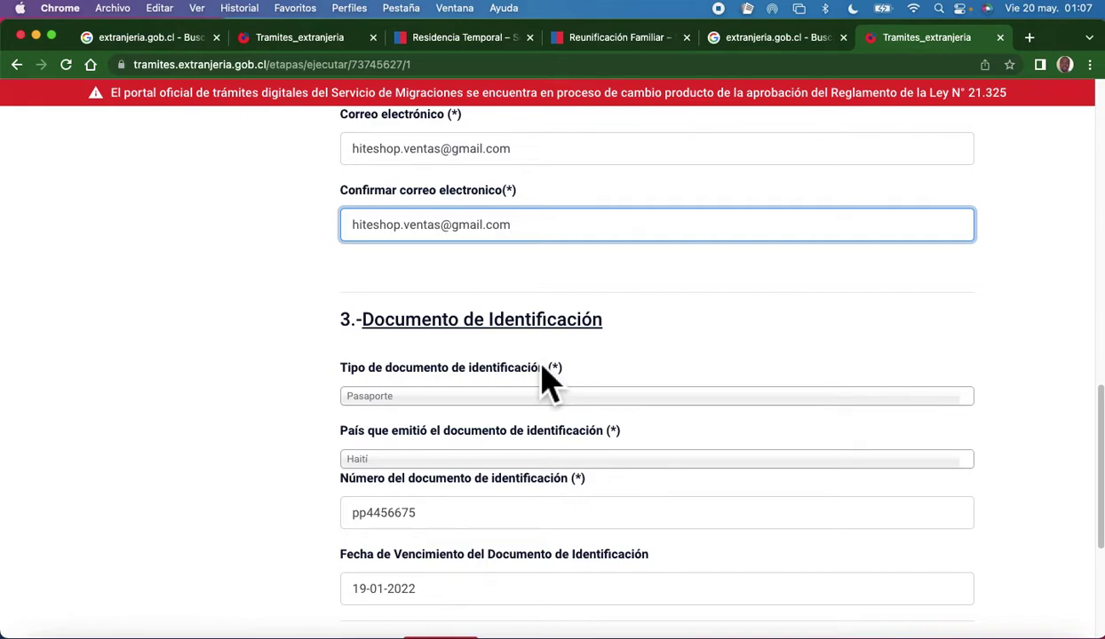
Confirm Pasaporte as document type, Haití as issuing country, and the document number.
scroll(432, 352, "down", 1)
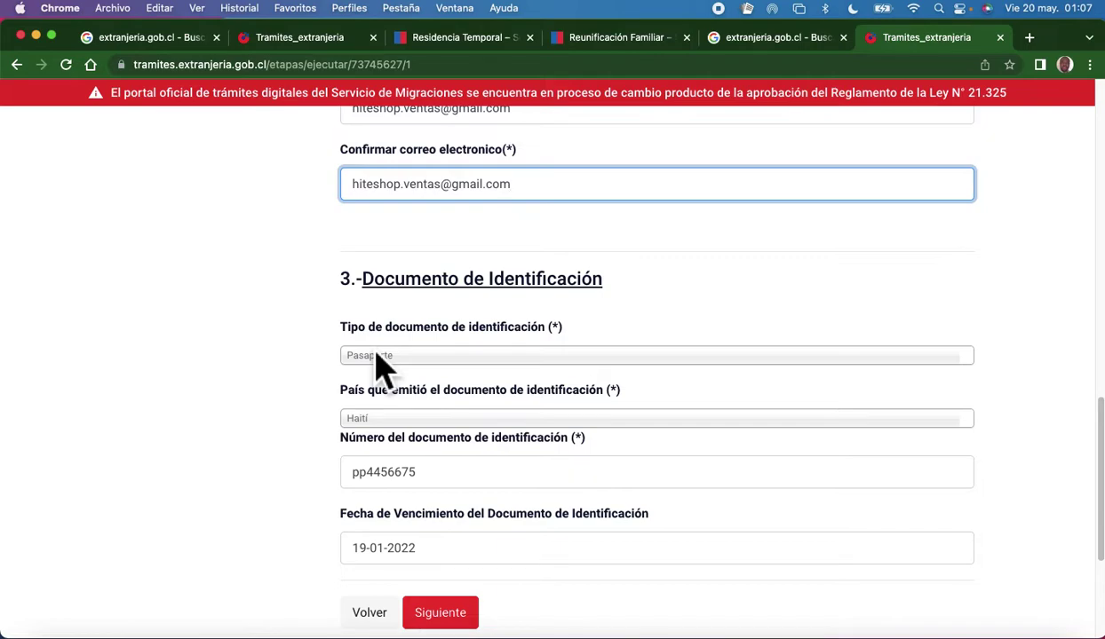
scroll(518, 360, "down", 1)
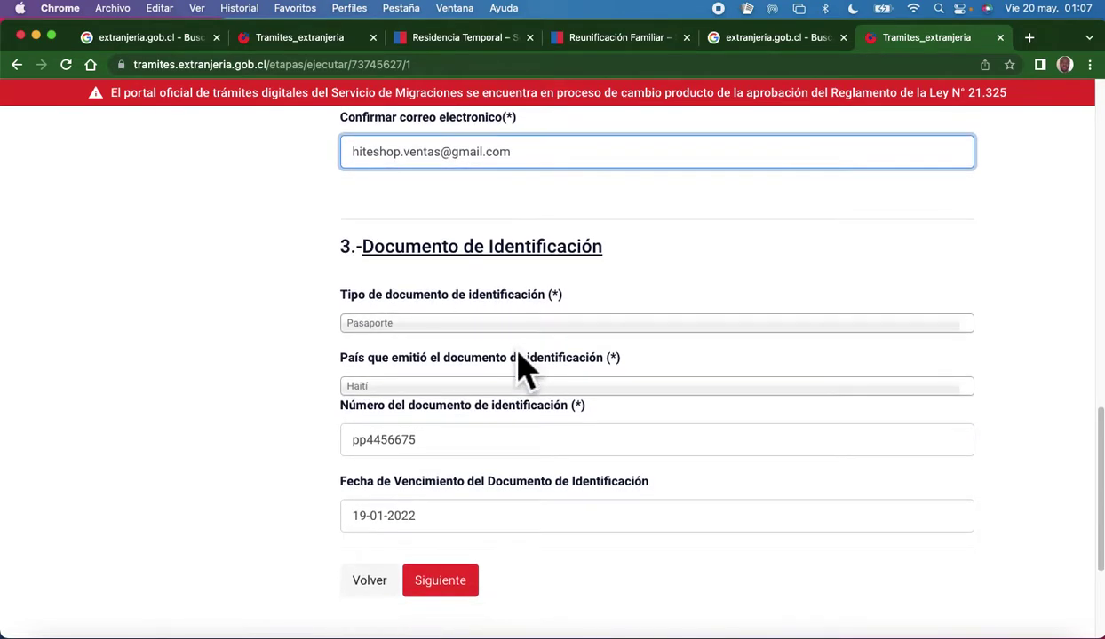
scroll(538, 293, "down", 1)
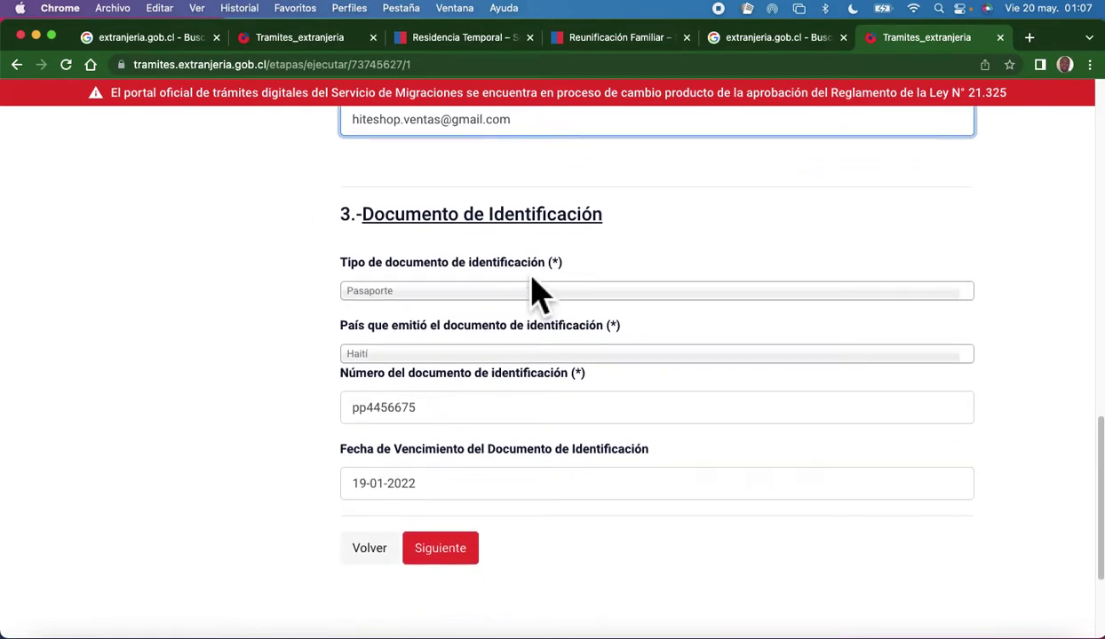
left_click(522, 282)
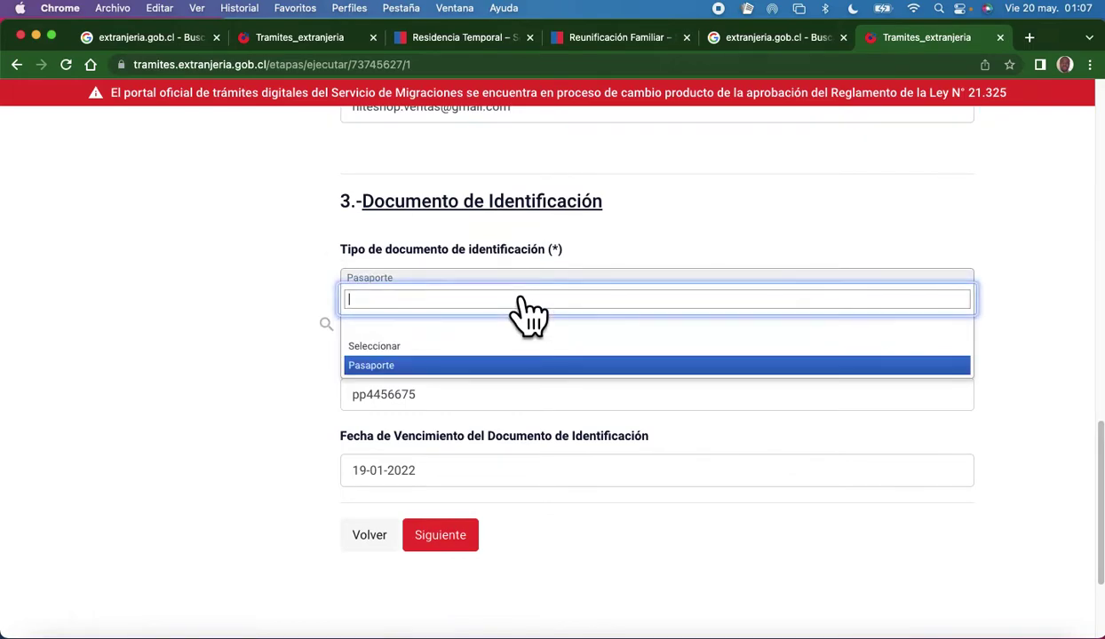
left_click(406, 373)
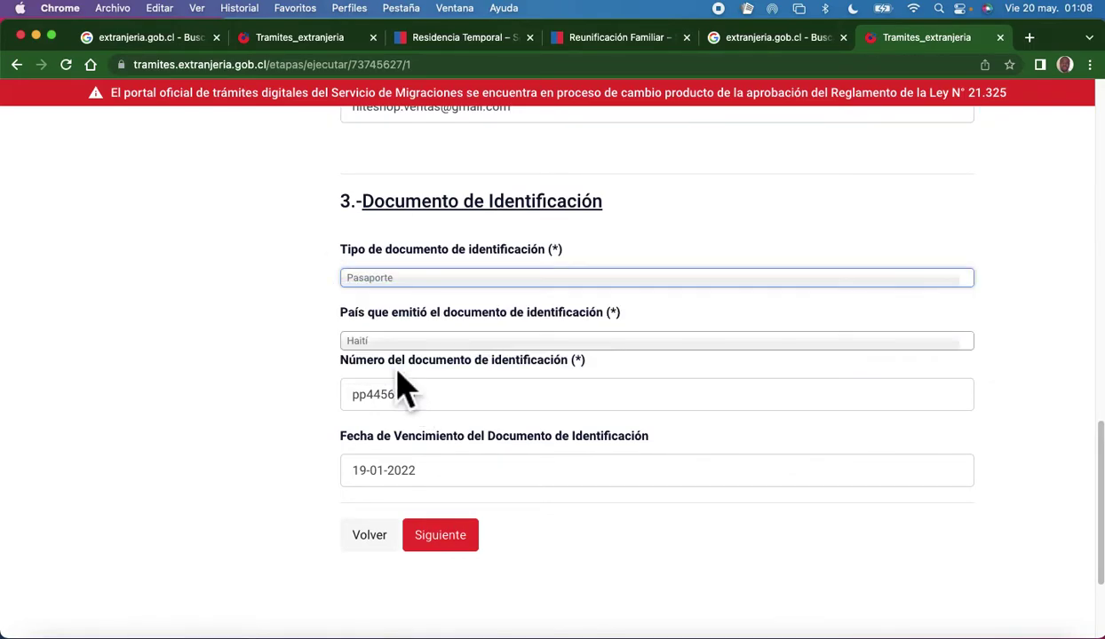
left_click(472, 278)
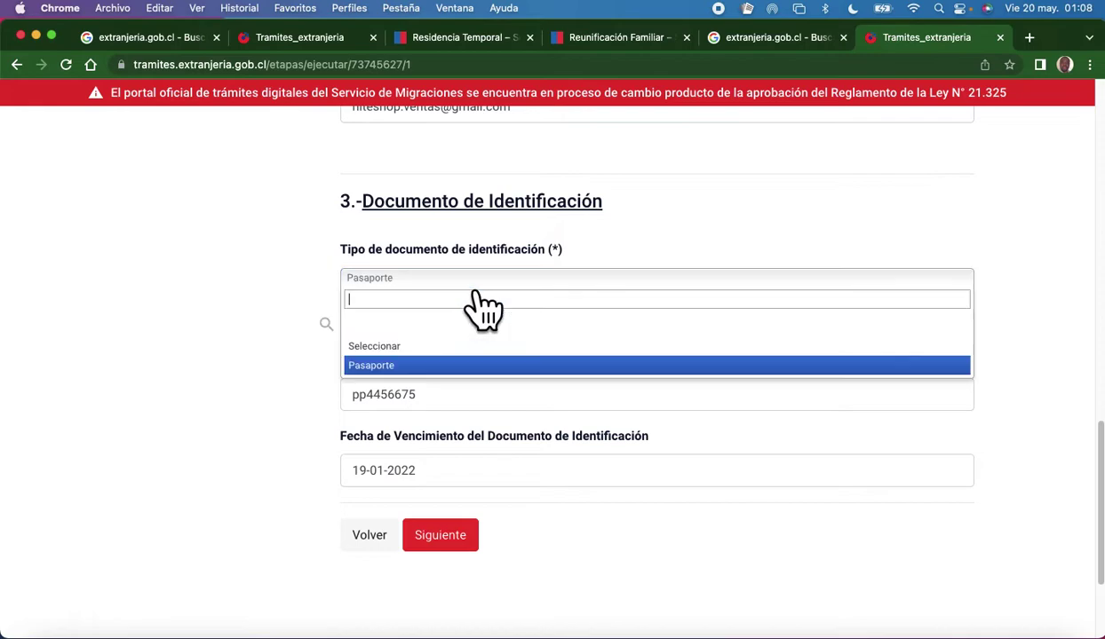
left_click(442, 371)
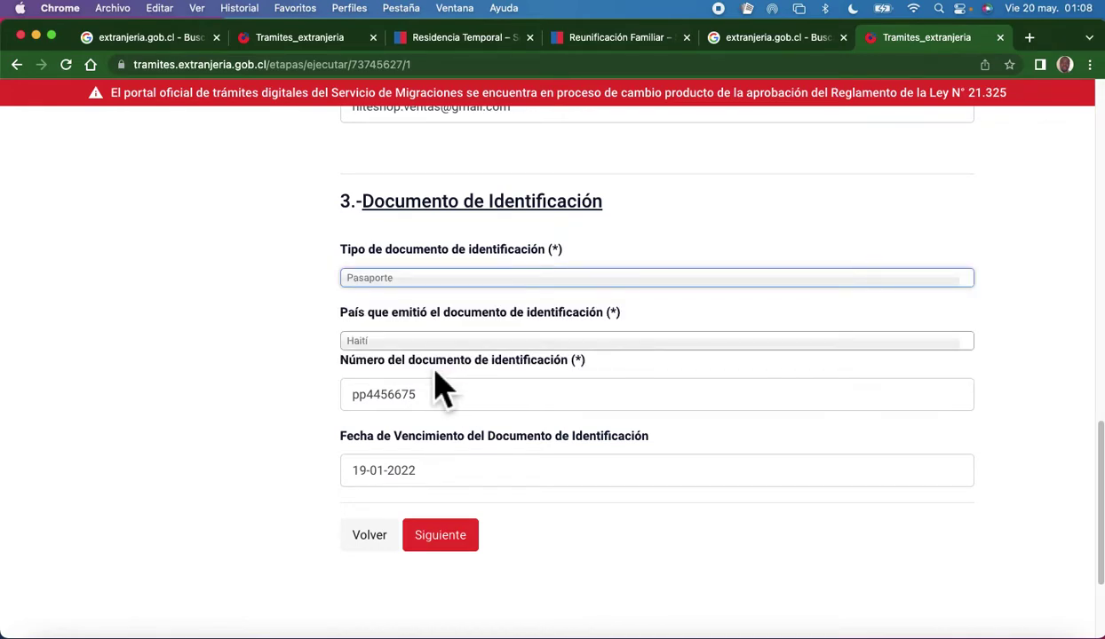
left_click(446, 281)
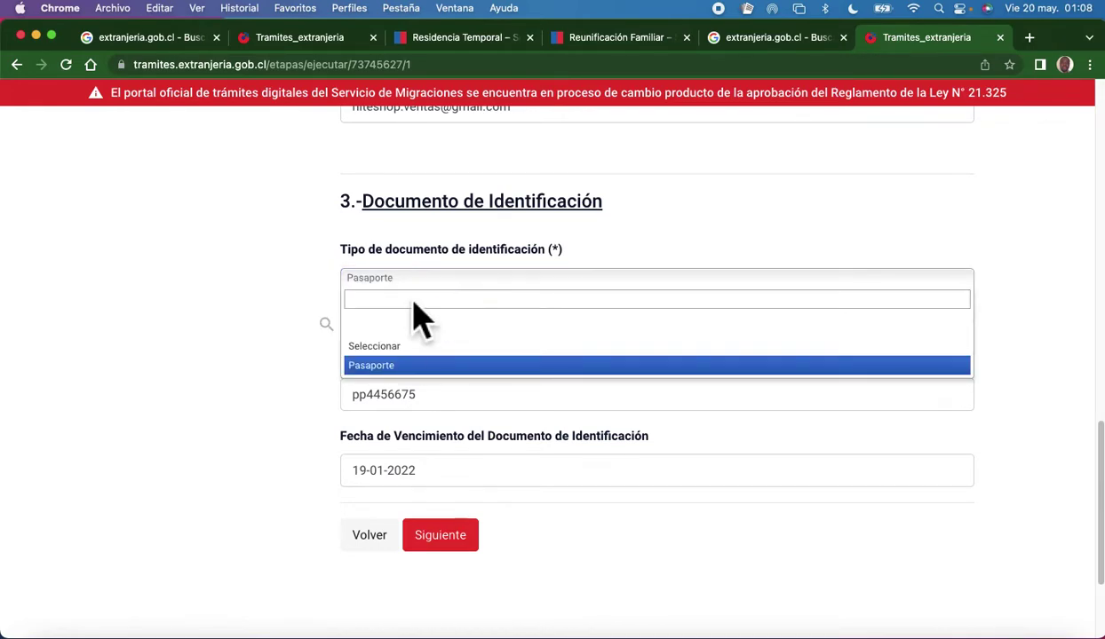
left_click(412, 365)
left_click(446, 280)
left_click(446, 375)
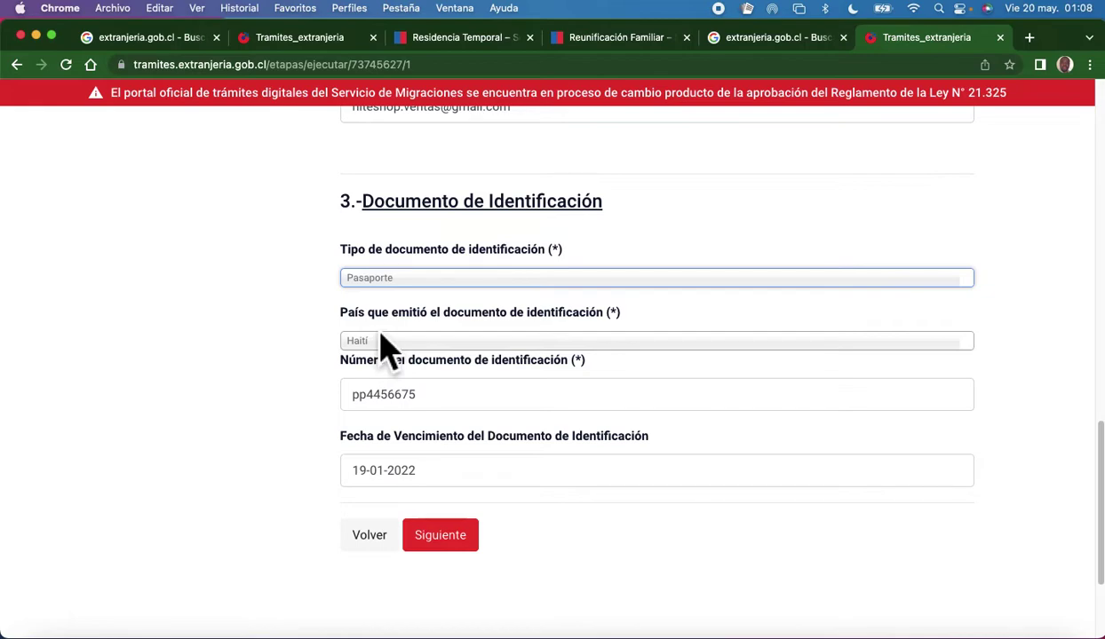
left_click(496, 357)
left_click(432, 380)
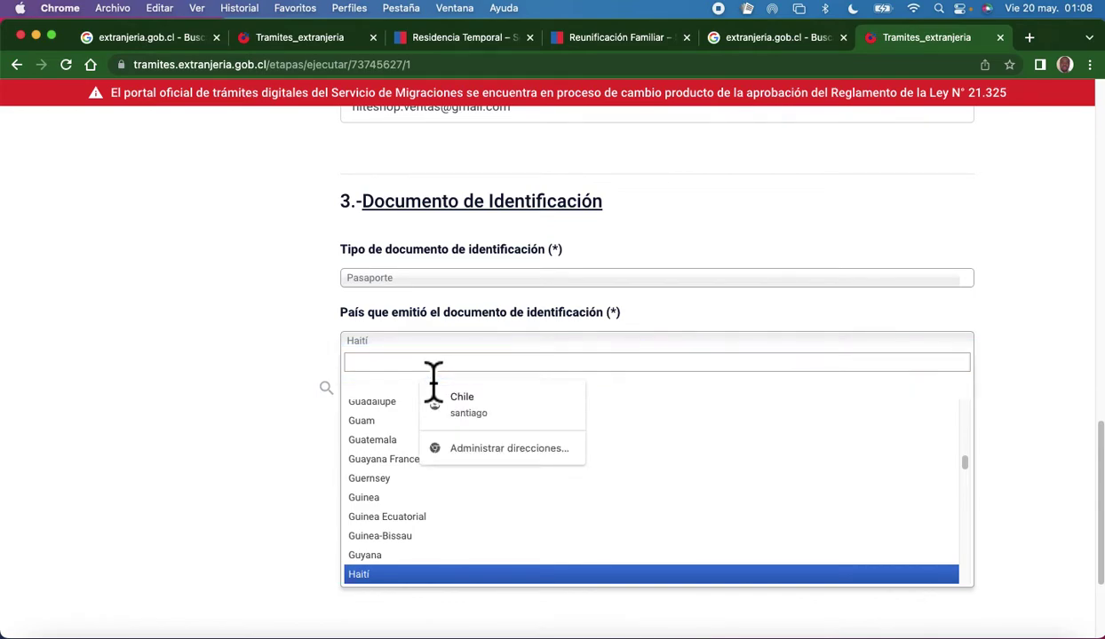
left_click(271, 400)
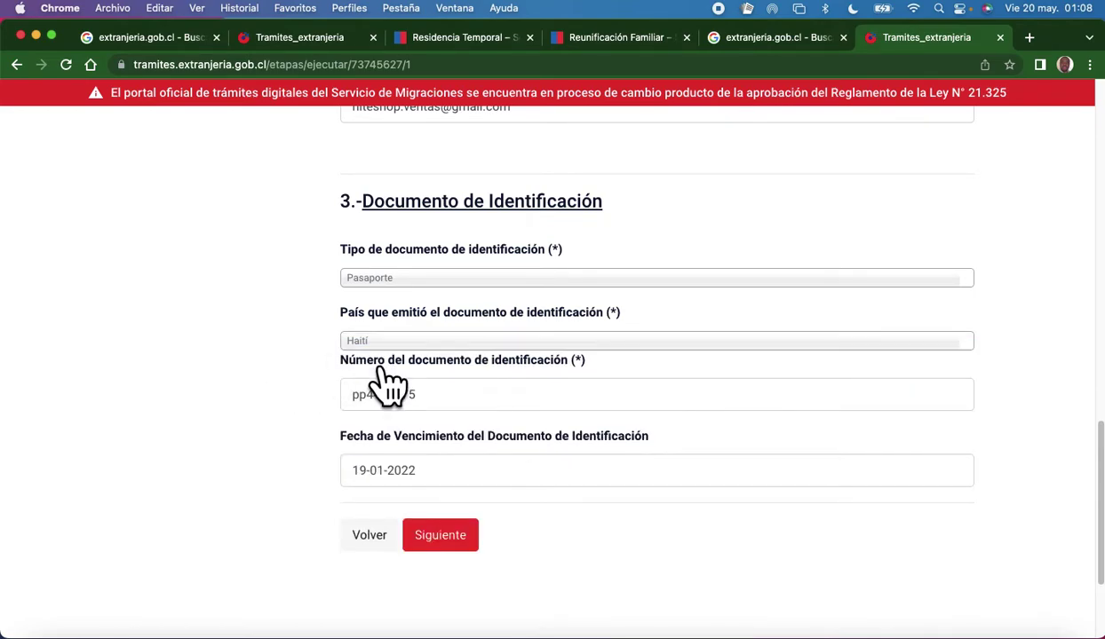
left_click(439, 407)
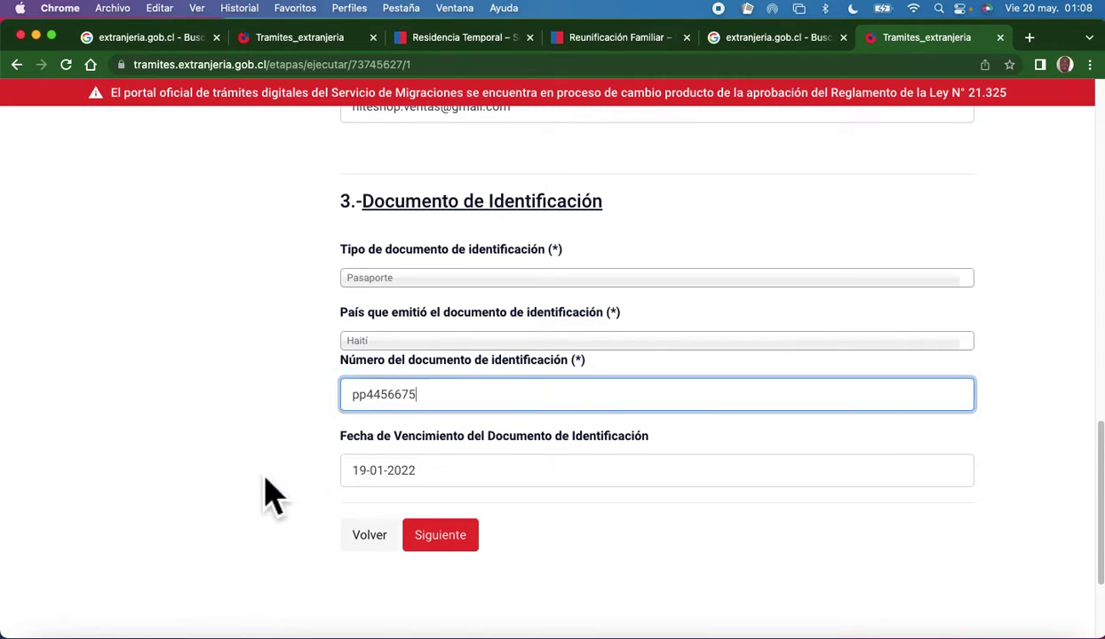
left_click(293, 490)
Change the passport expiry date from 19-01-2022 to 19-01-2024 and submit the identification details.
left_click(452, 484)
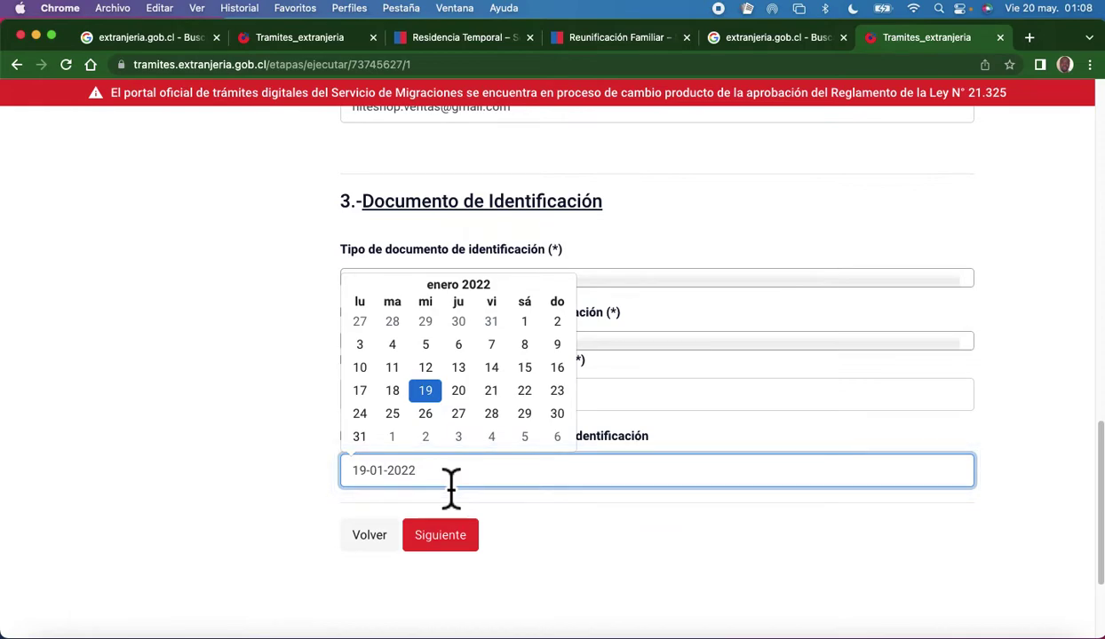
key("BackSpace")
key("BackSpace")
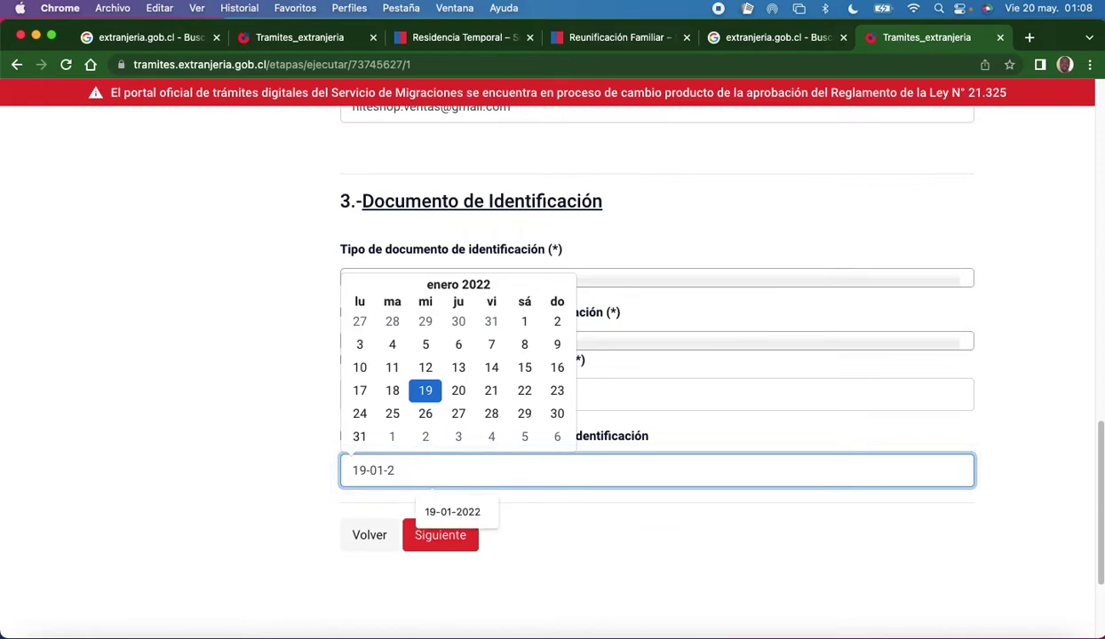
type("24")
left_click(257, 536)
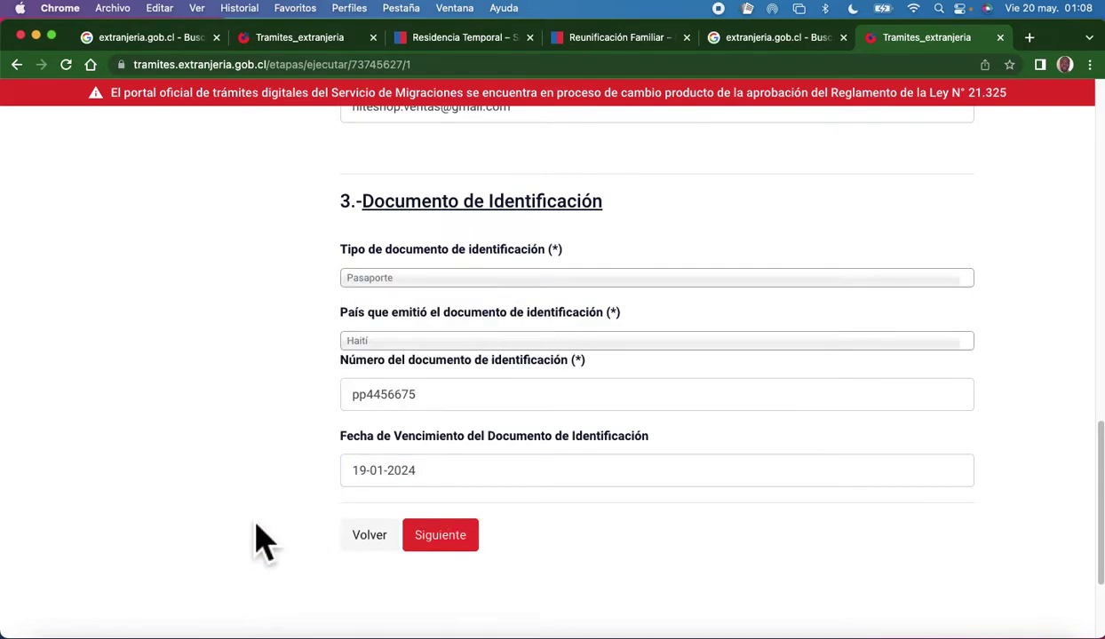
left_click(449, 538)
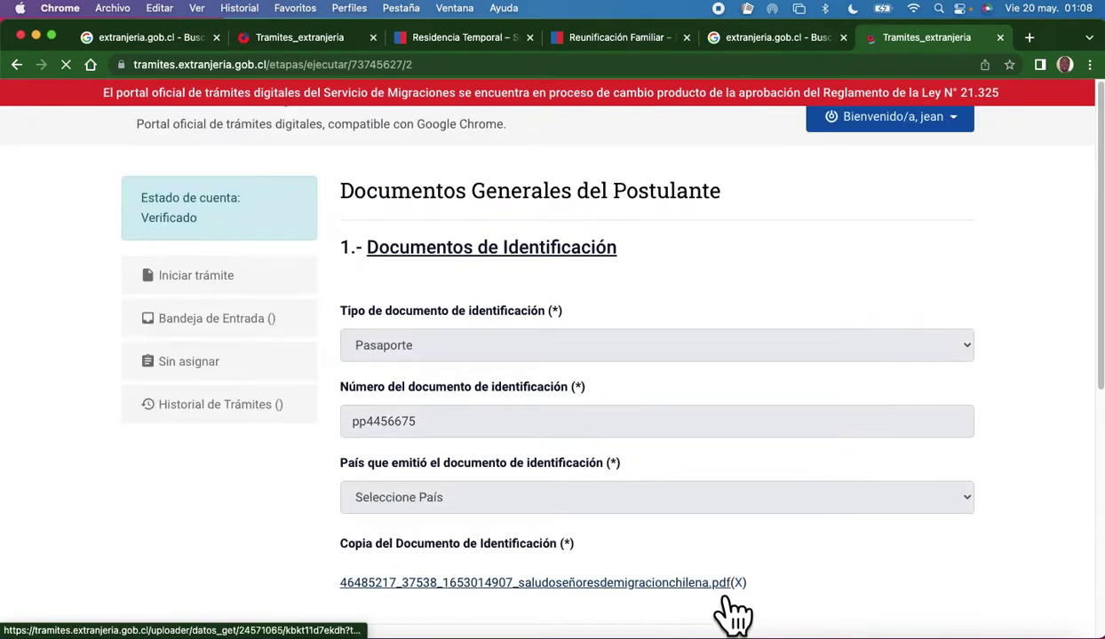
Check the locked document number and the uploaded PDFs on the Documentos Generales del Postulante page.
scroll(538, 394, "down", 3)
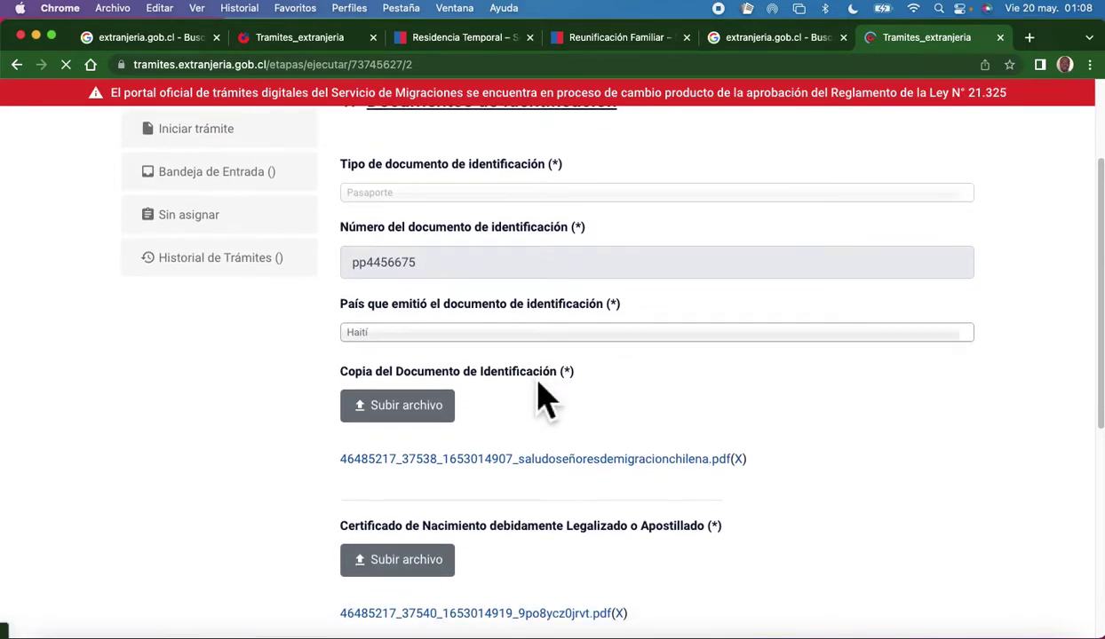
scroll(537, 400, "up", 3)
scroll(537, 404, "down", 3)
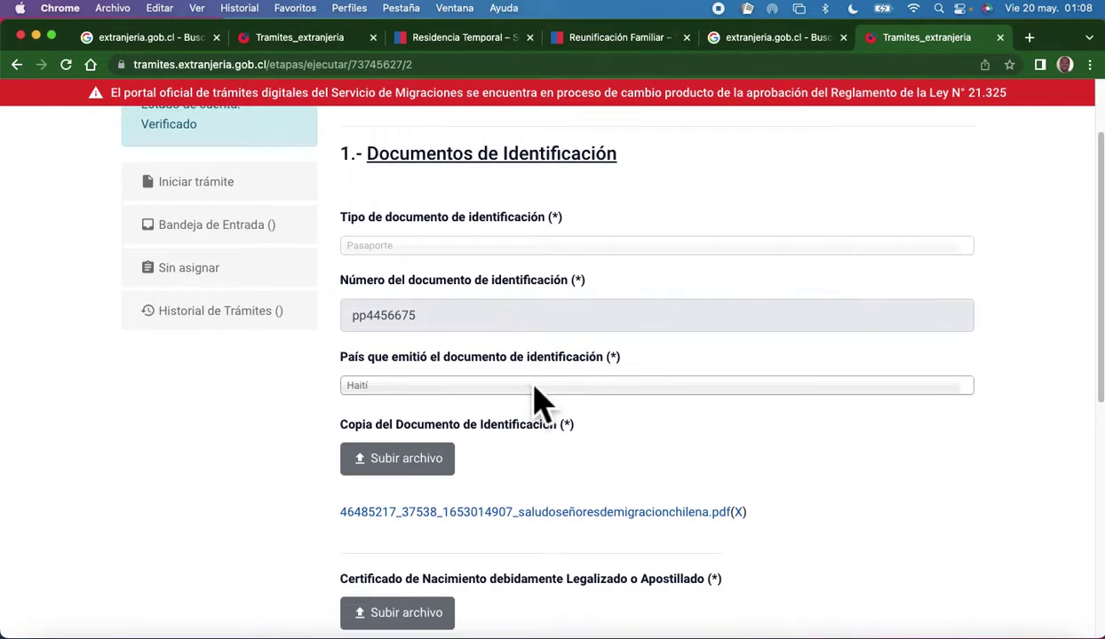
left_click(439, 275)
scroll(439, 306, "down", 1)
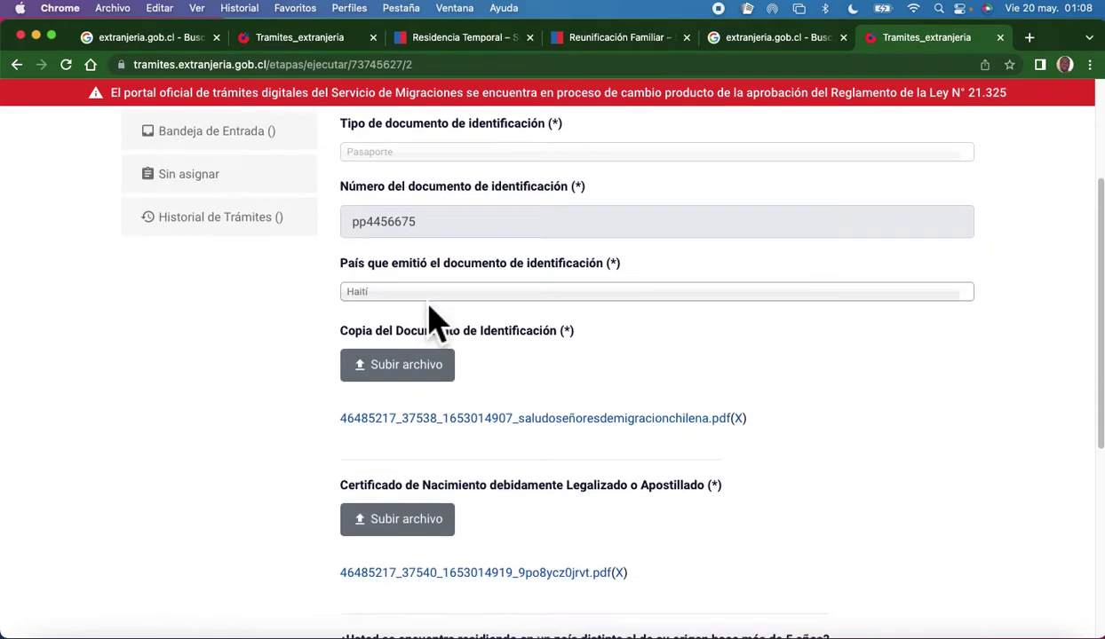
scroll(466, 413, "down", 2)
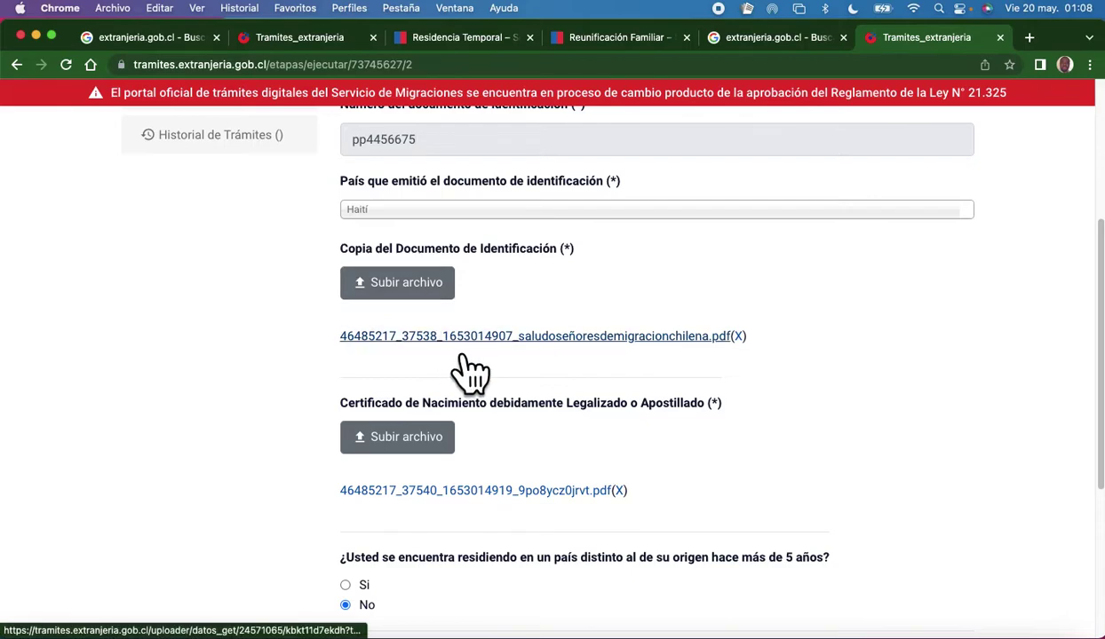
scroll(559, 371, "down", 1)
scroll(554, 362, "down", 3)
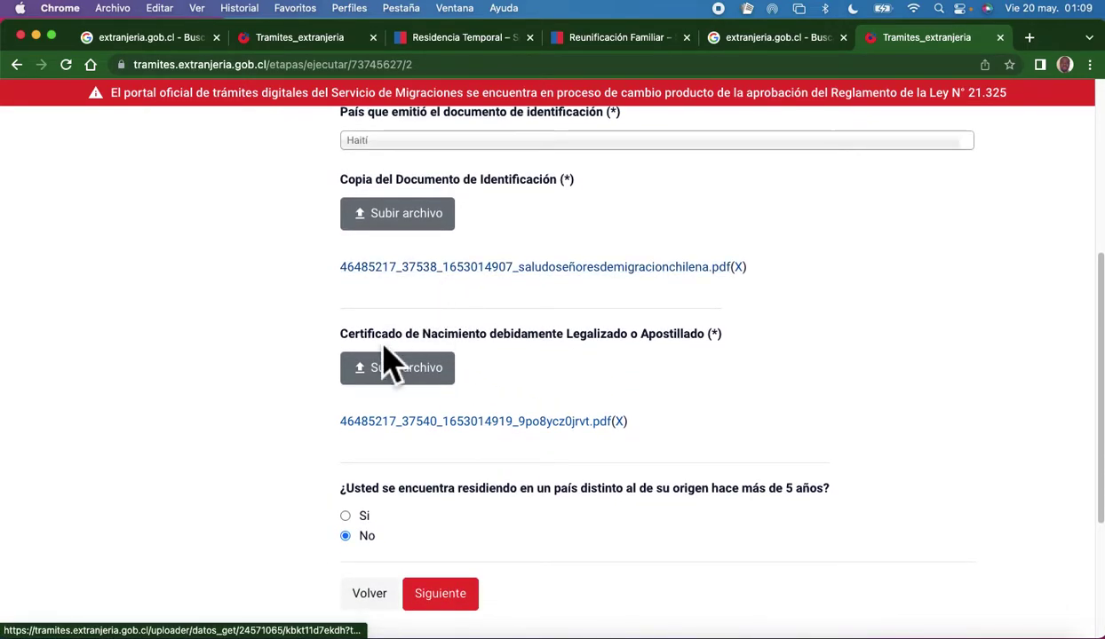
scroll(449, 392, "down", 1)
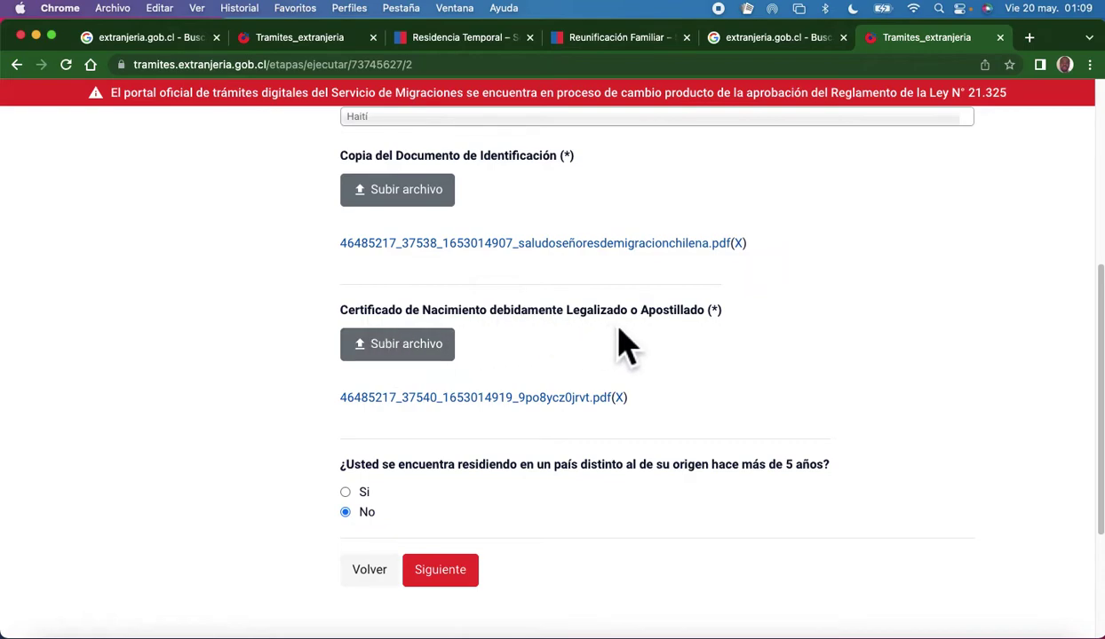
Copy the 'Certificado de Nacimiento debidamente Legalizado o Apostillado' heading and open a new browser tab.
left_click_drag(624, 342, 337, 337)
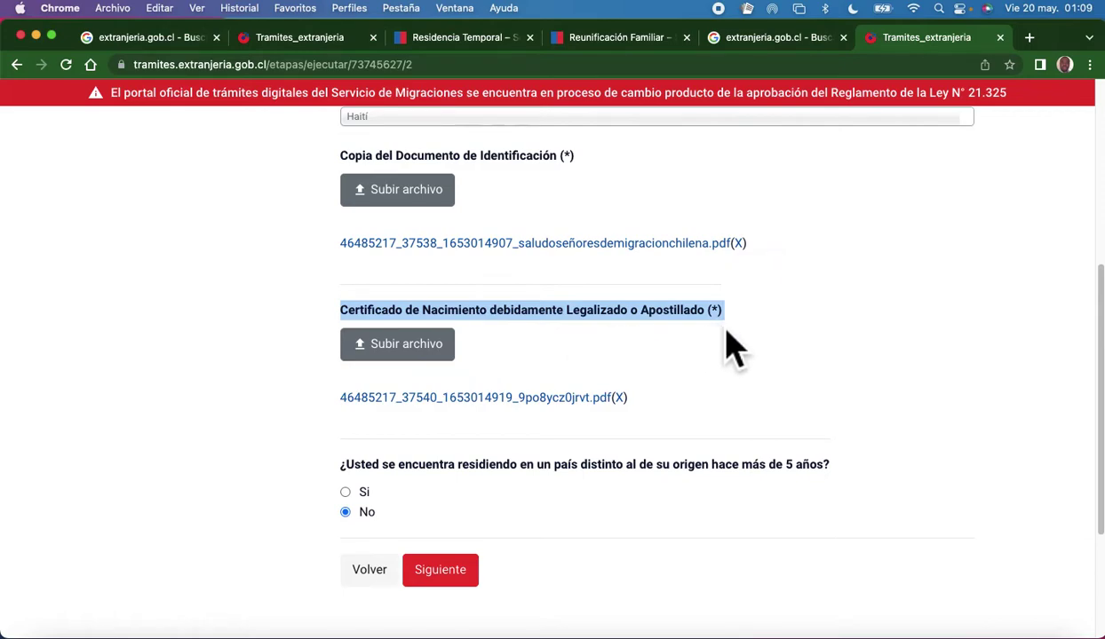
left_click(555, 346)
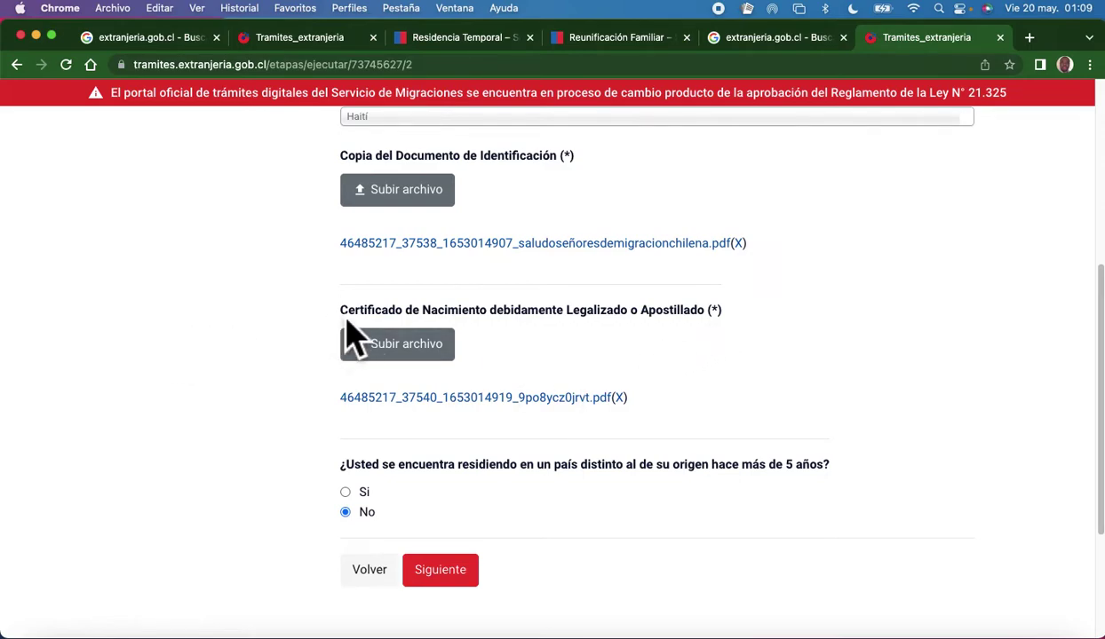
left_click_drag(348, 325, 395, 325)
left_click(156, 324)
left_click_drag(714, 315, 353, 328)
right_click(491, 328)
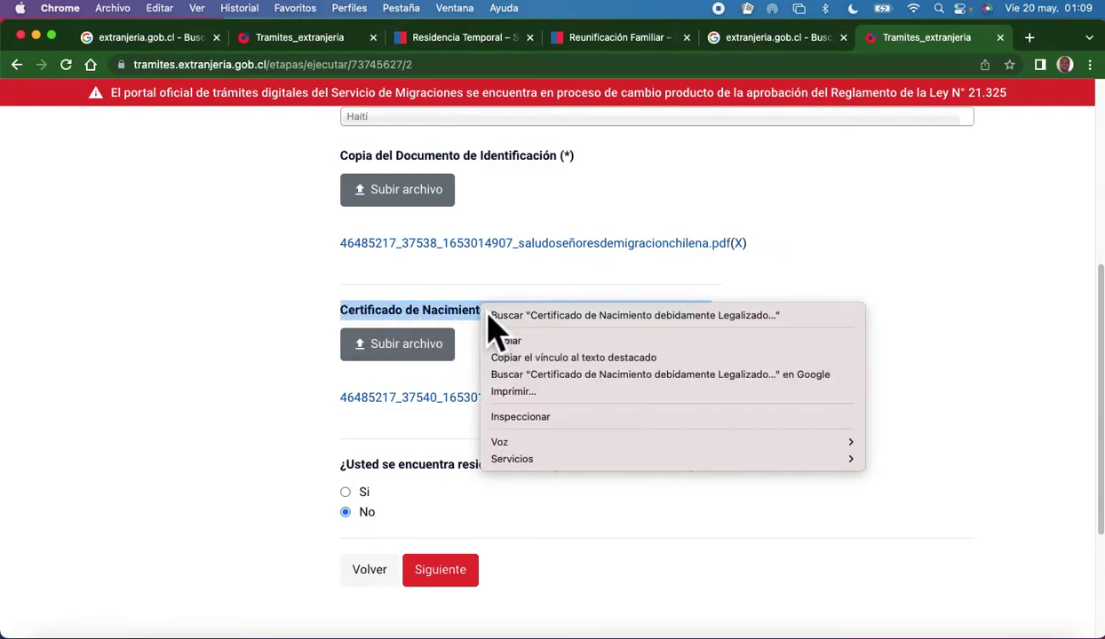
left_click(524, 344)
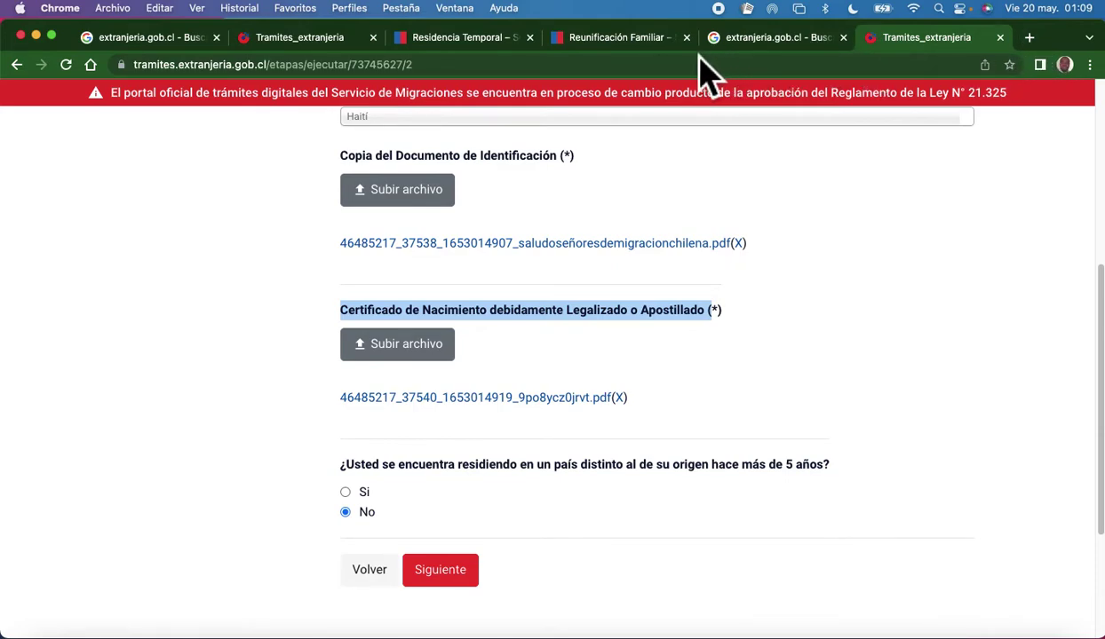
left_click(1029, 38)
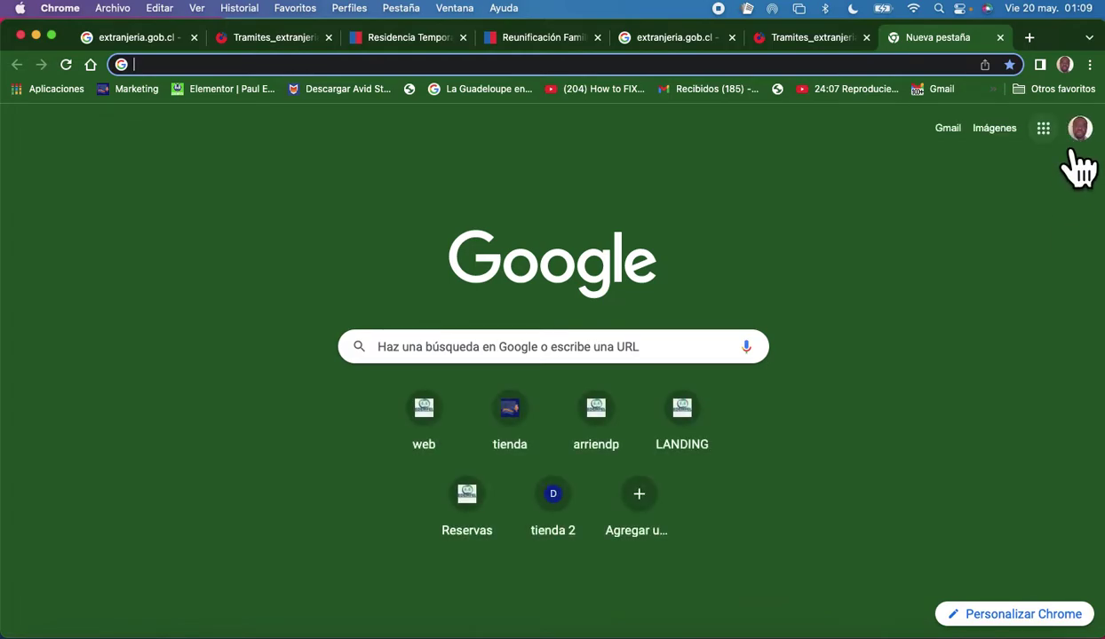
Translate the pasted birth certificate heading into Haitian Creole, 'Batistè legalize oswa Apostile', in Google Translate.
left_click(1043, 129)
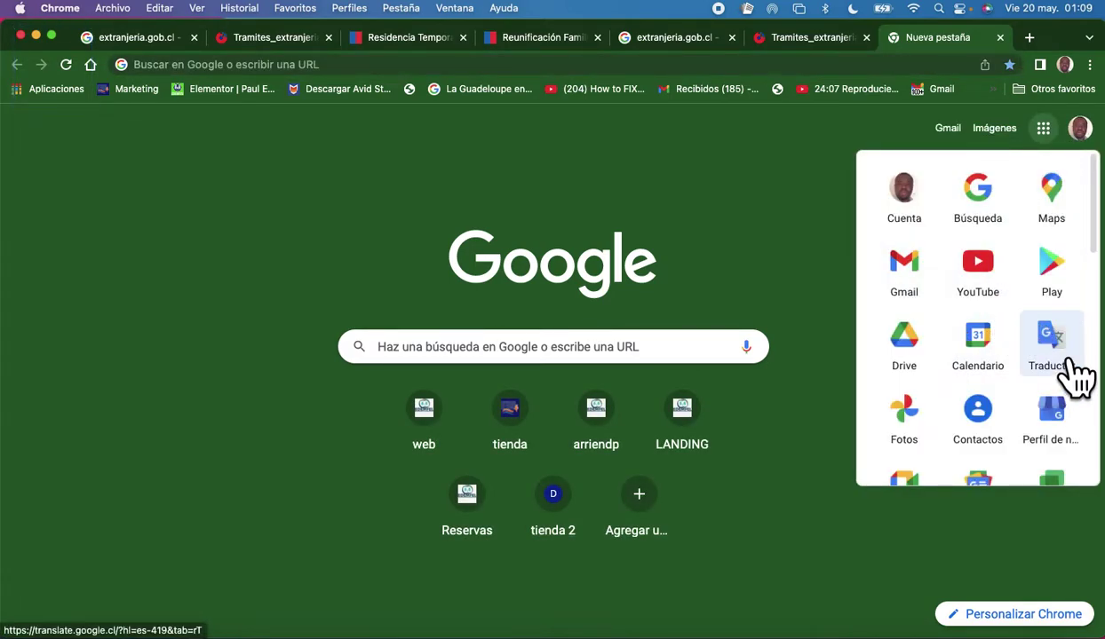
left_click(1058, 357)
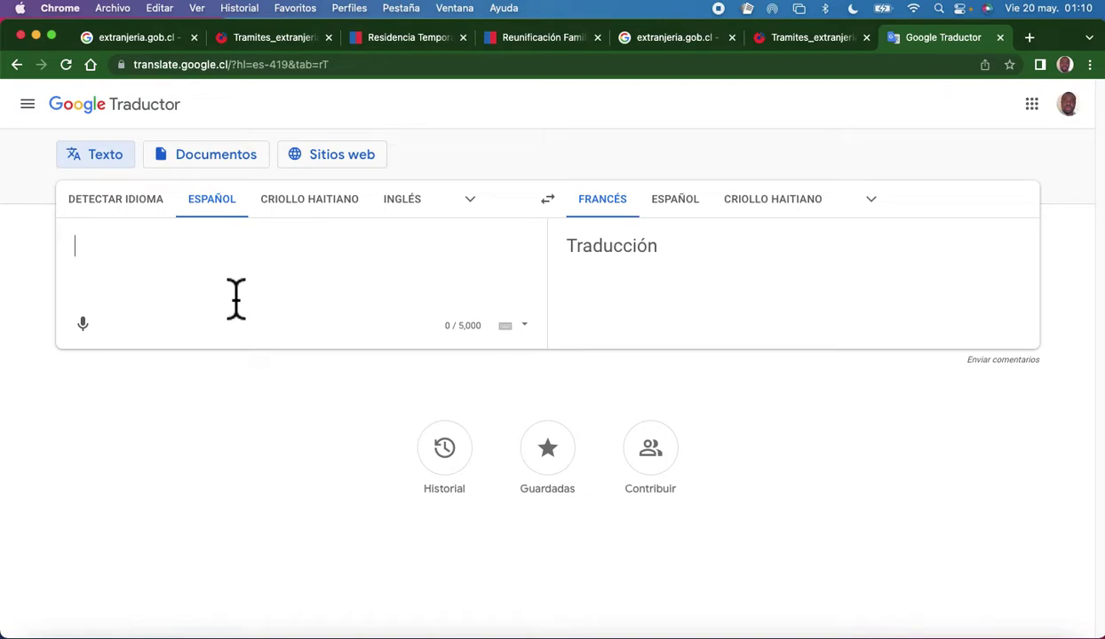
right_click(192, 259)
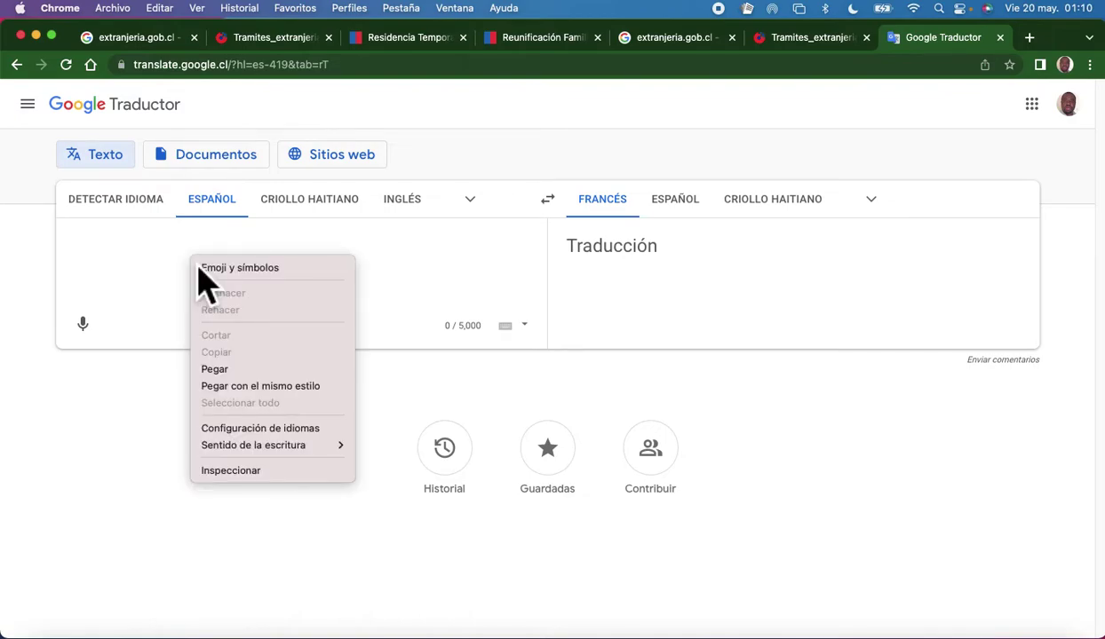
left_click(247, 370)
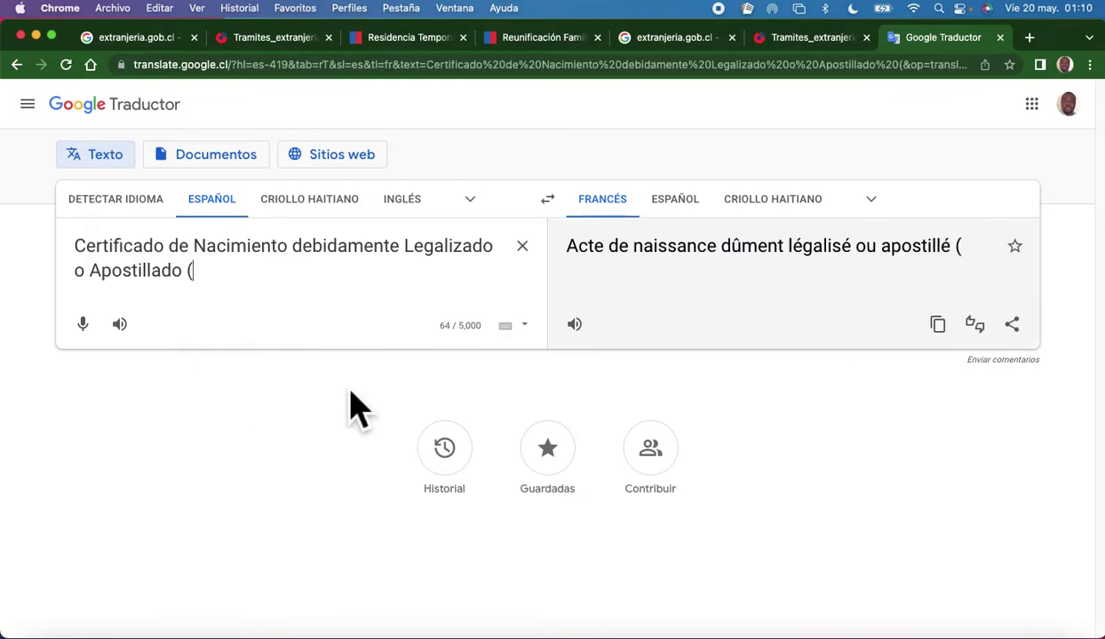
left_click(781, 213)
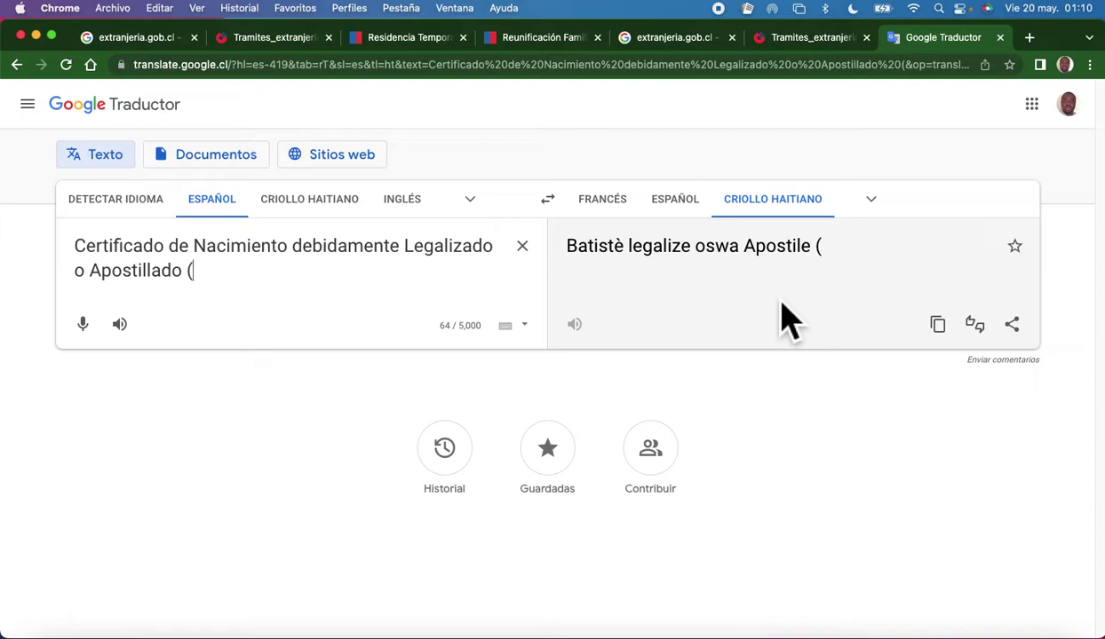
left_click(792, 39)
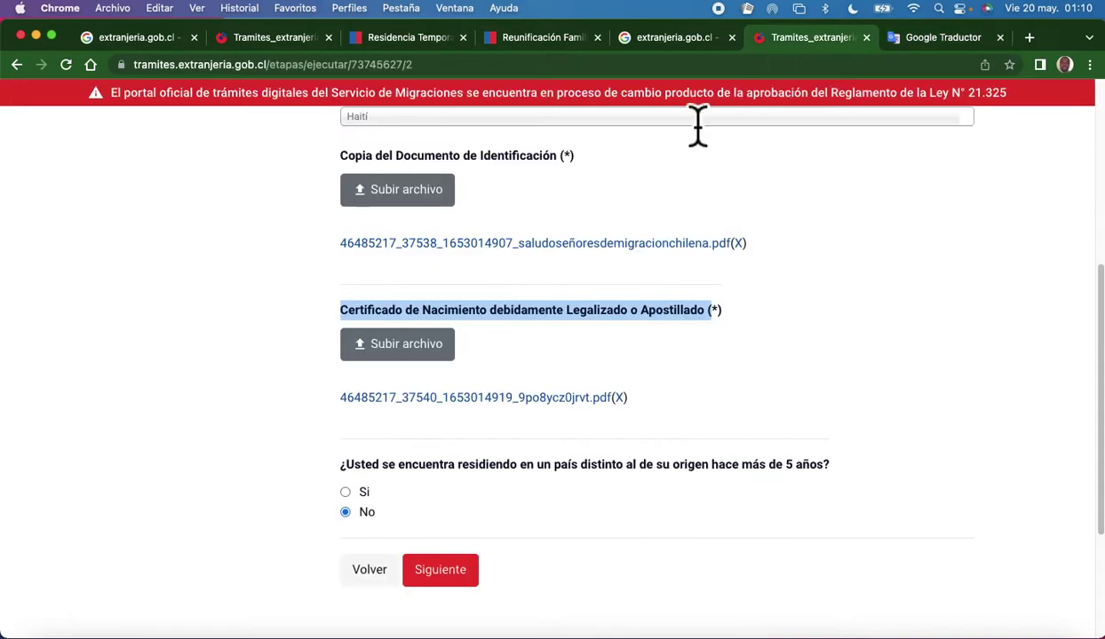
Answer No to living abroad over 5 years and advance to the minors' documentation step.
scroll(581, 342, "down", 2)
left_click(500, 284)
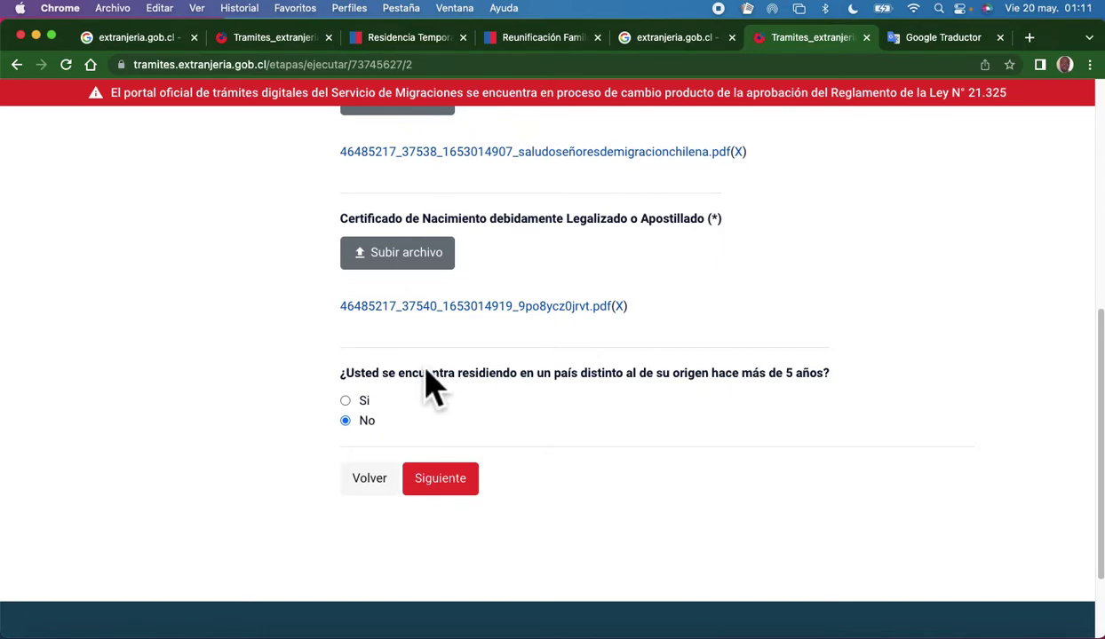
left_click(348, 402)
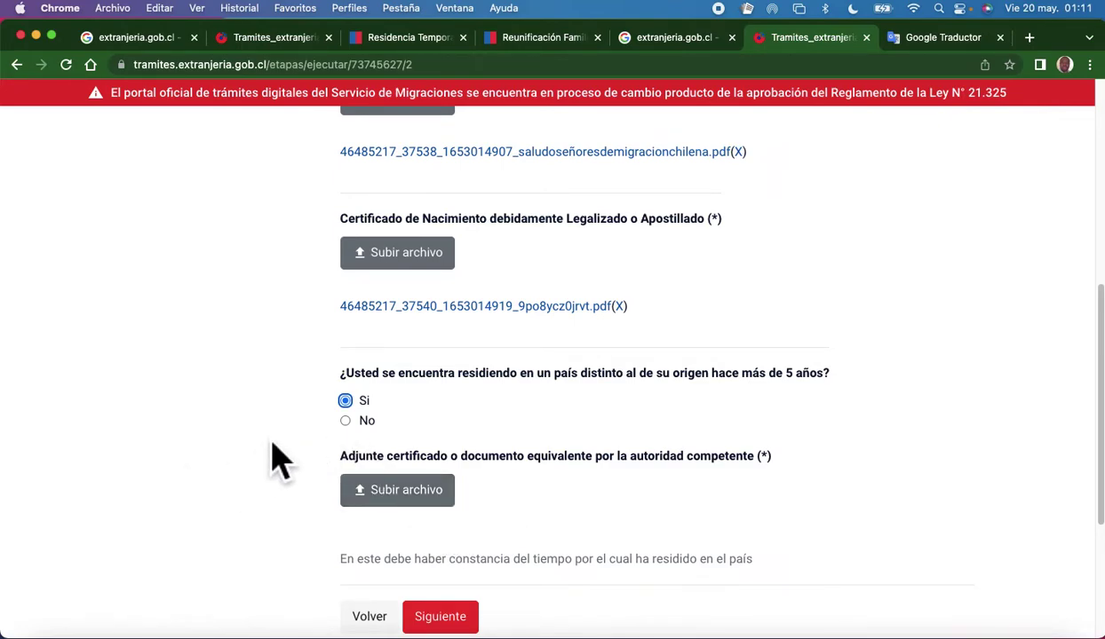
left_click(352, 426)
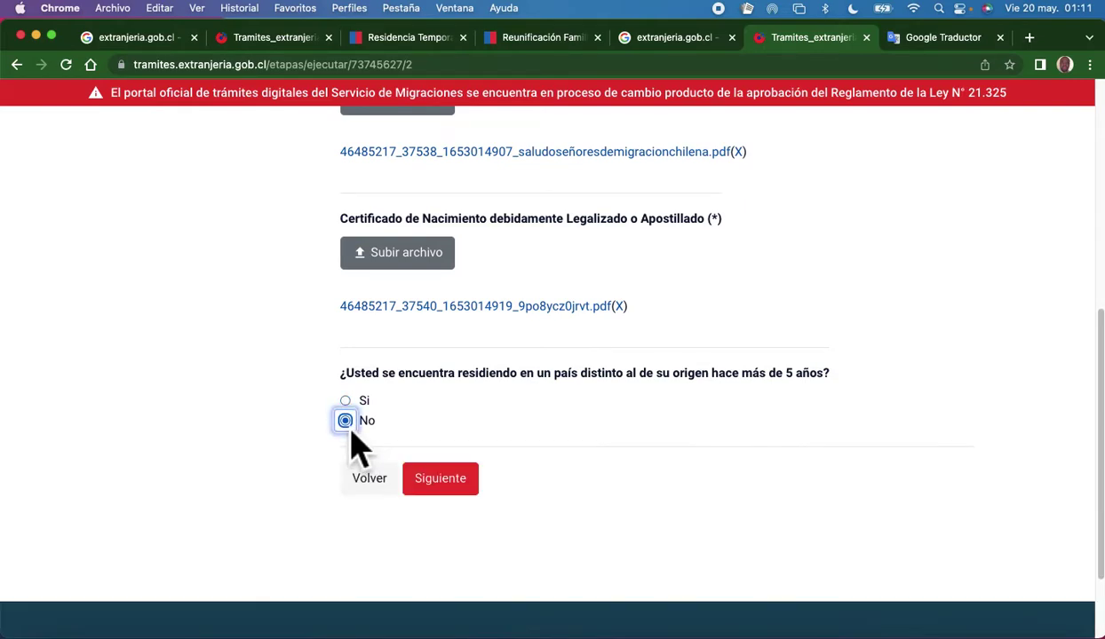
left_click(345, 444)
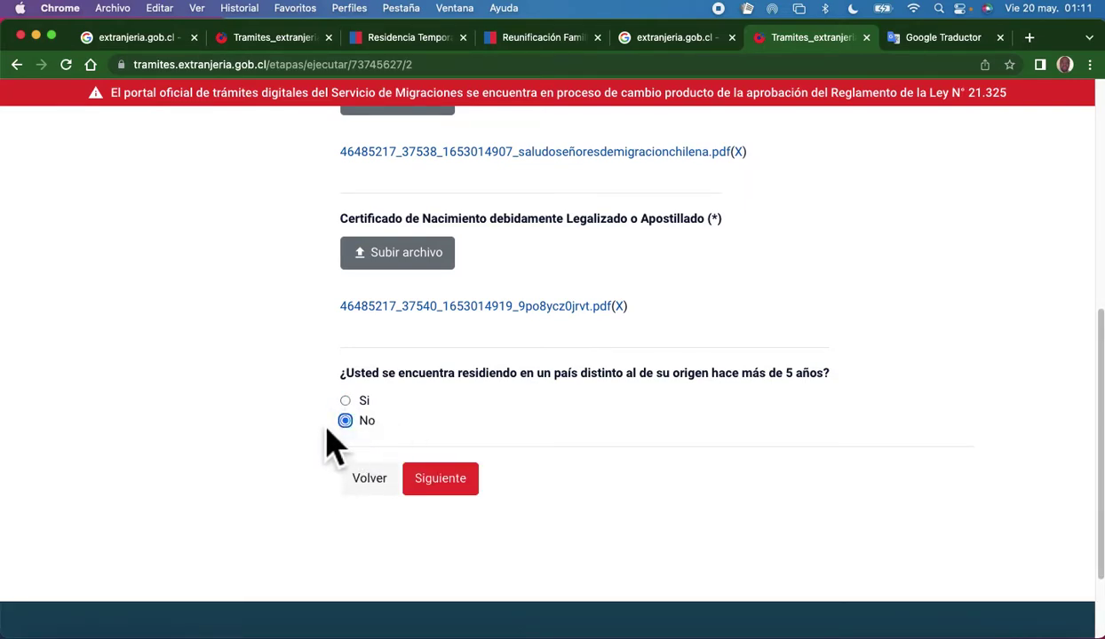
left_click(458, 488)
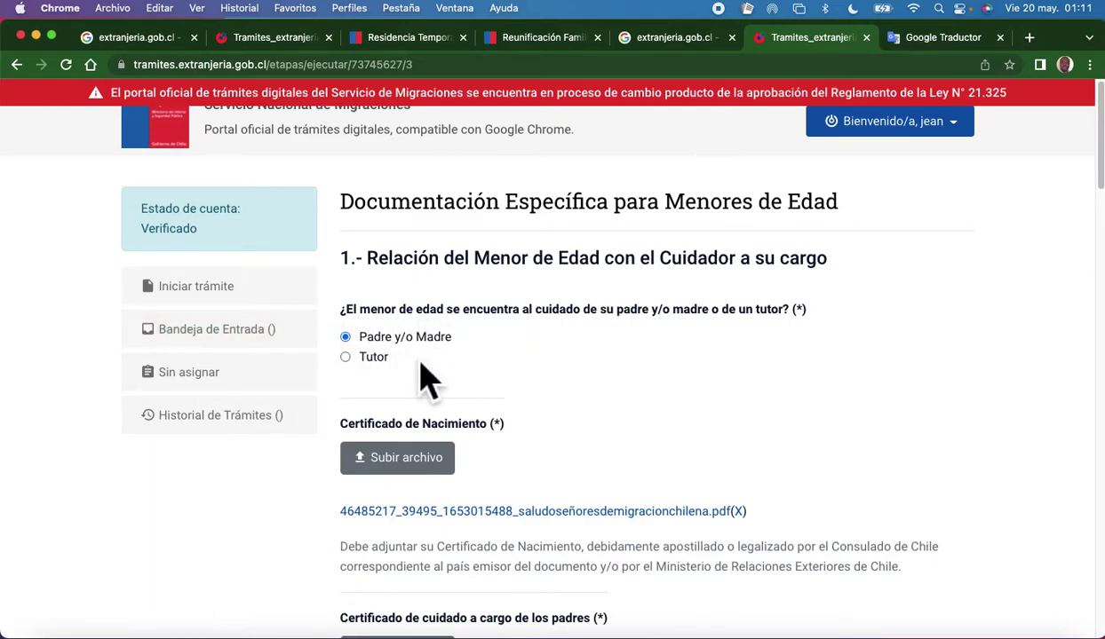
Check the birth certificate, parental care certificate and expense affidavit PDFs on the minors' documentation page.
scroll(428, 380, "down", 2)
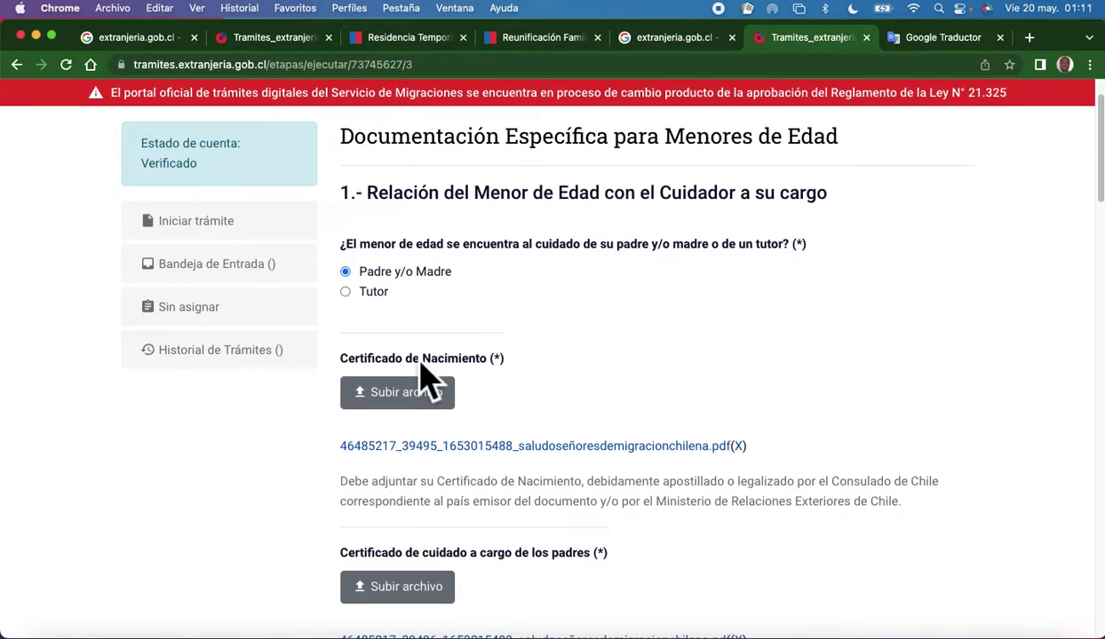
scroll(480, 355, "down", 1)
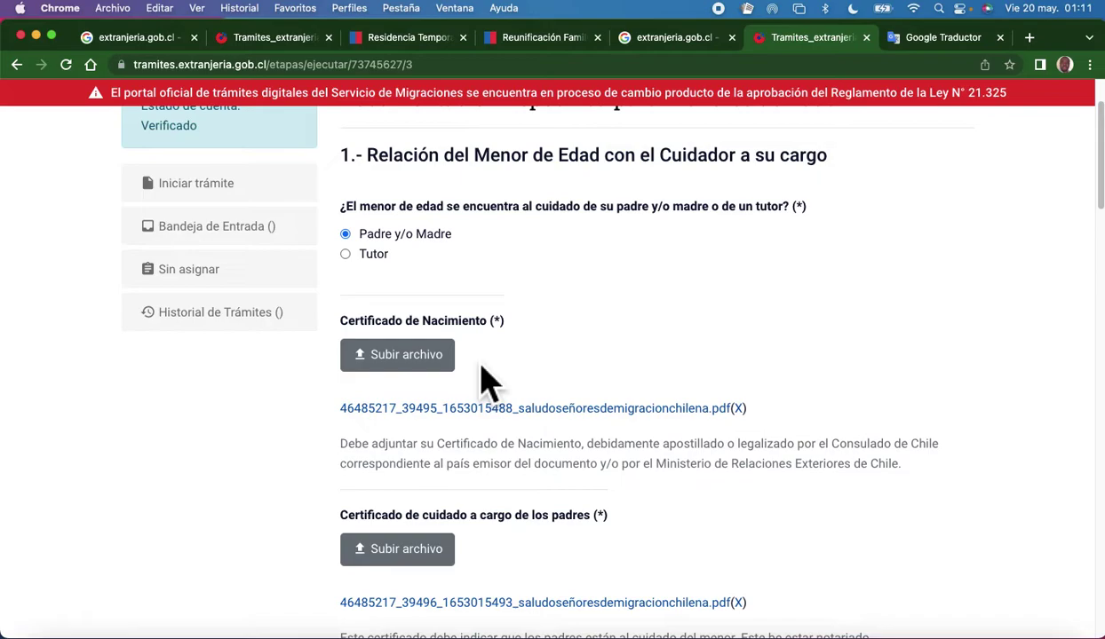
scroll(489, 382, "down", 2)
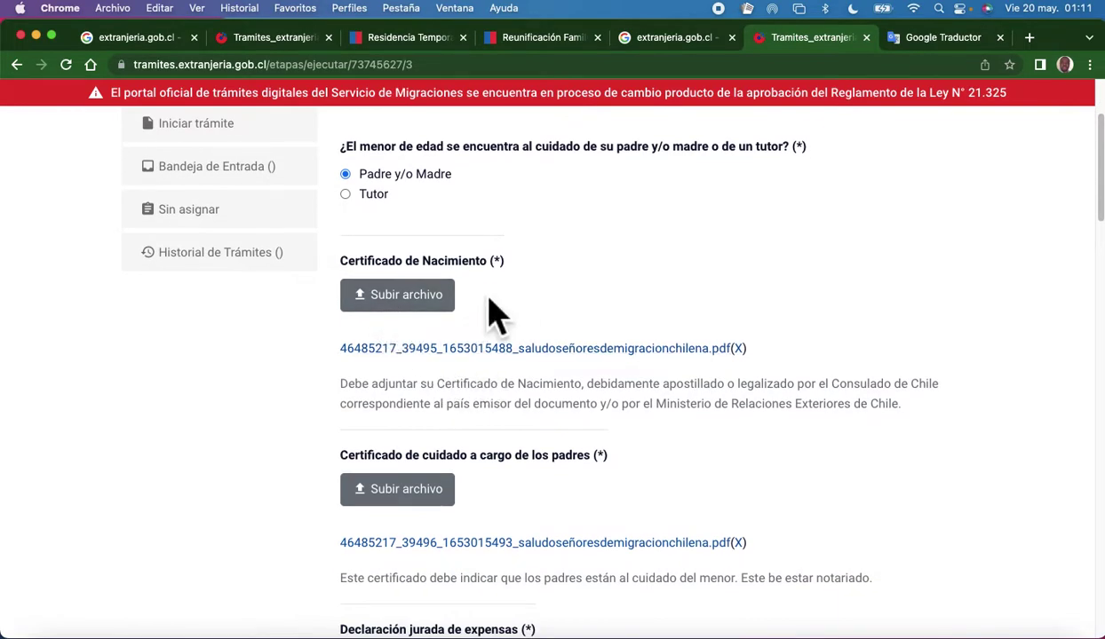
scroll(538, 313, "down", 2)
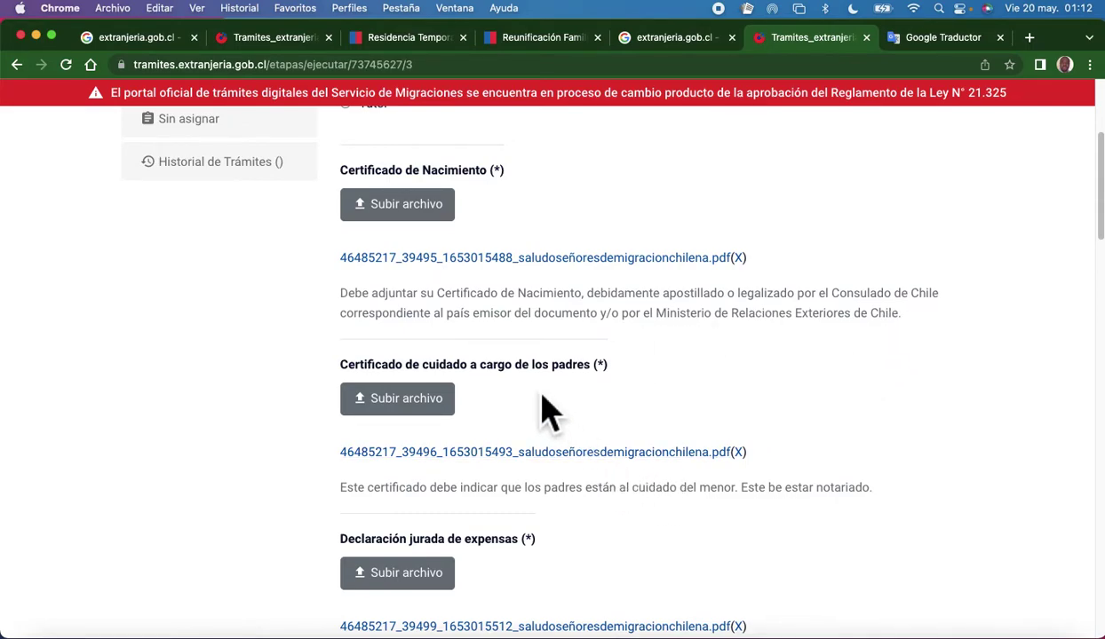
scroll(547, 406, "down", 3)
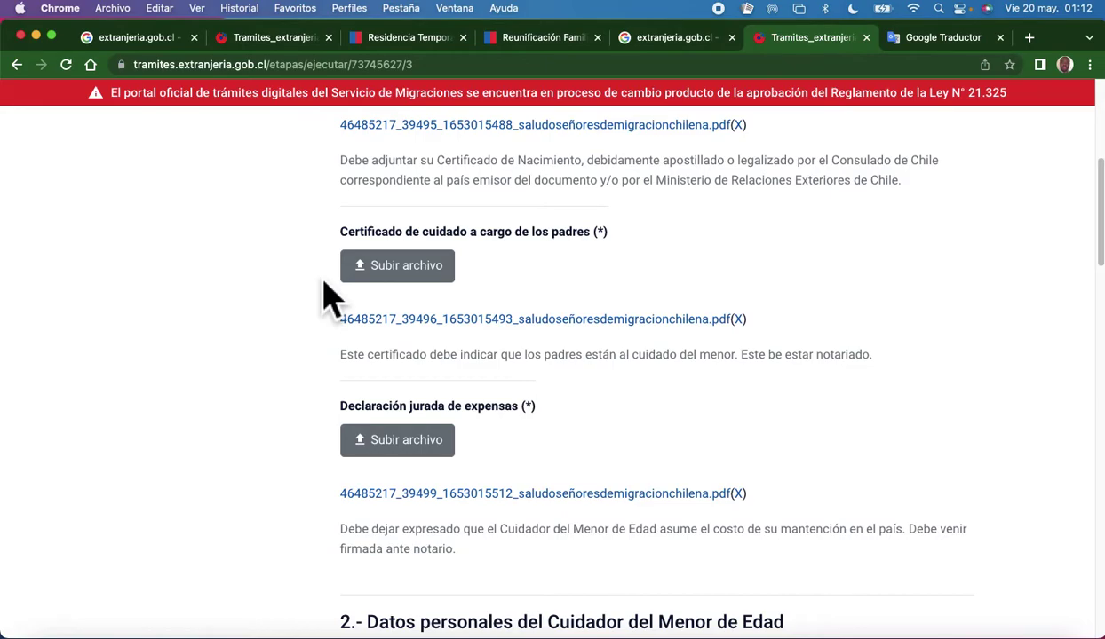
scroll(335, 310, "up", 3)
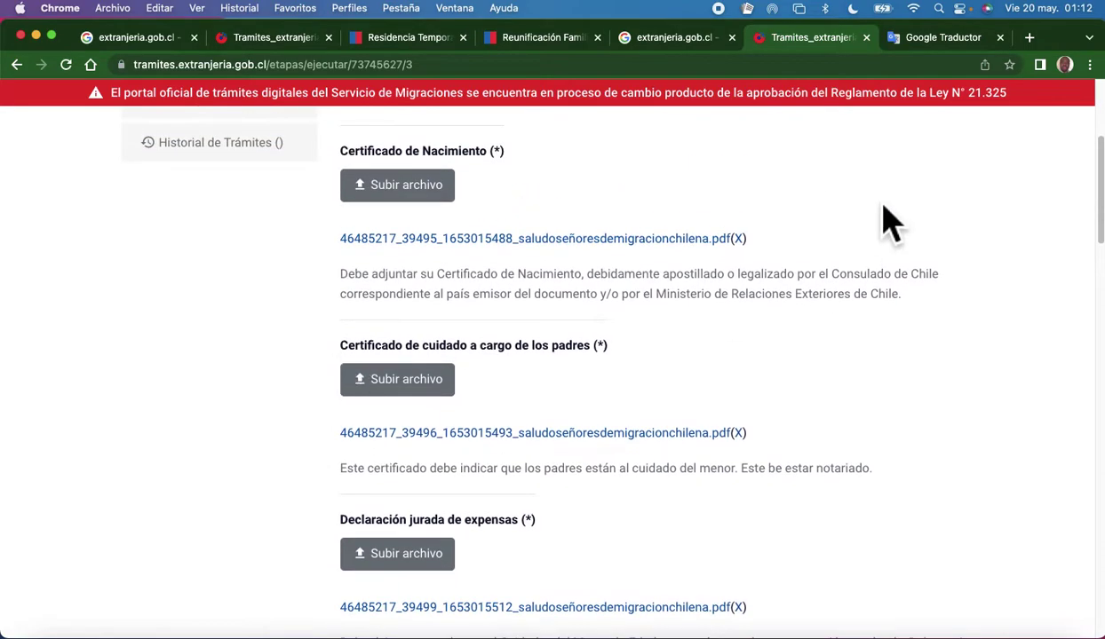
right_click(976, 147)
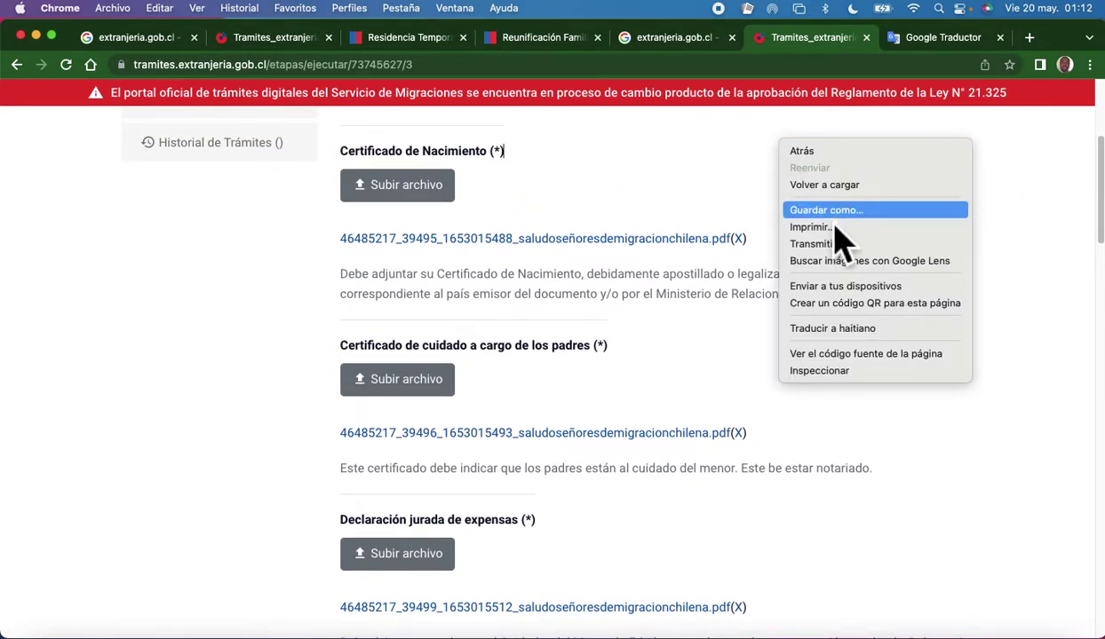
Translate the minors' documentation page into Haitian Creole and read the translated note.
left_click(827, 336)
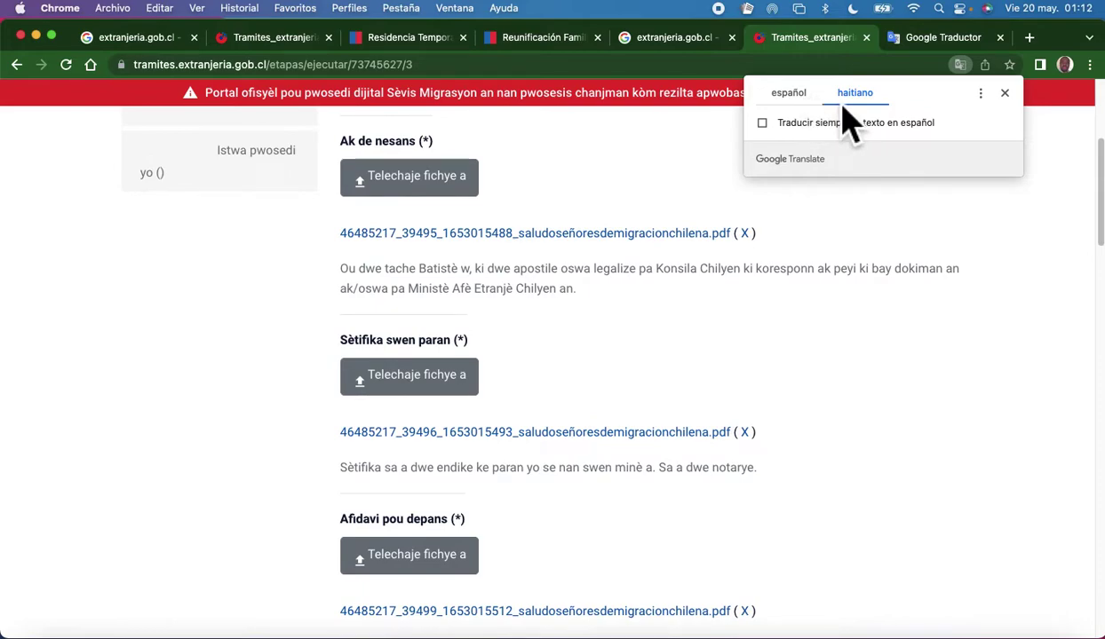
left_click(793, 96)
left_click(854, 96)
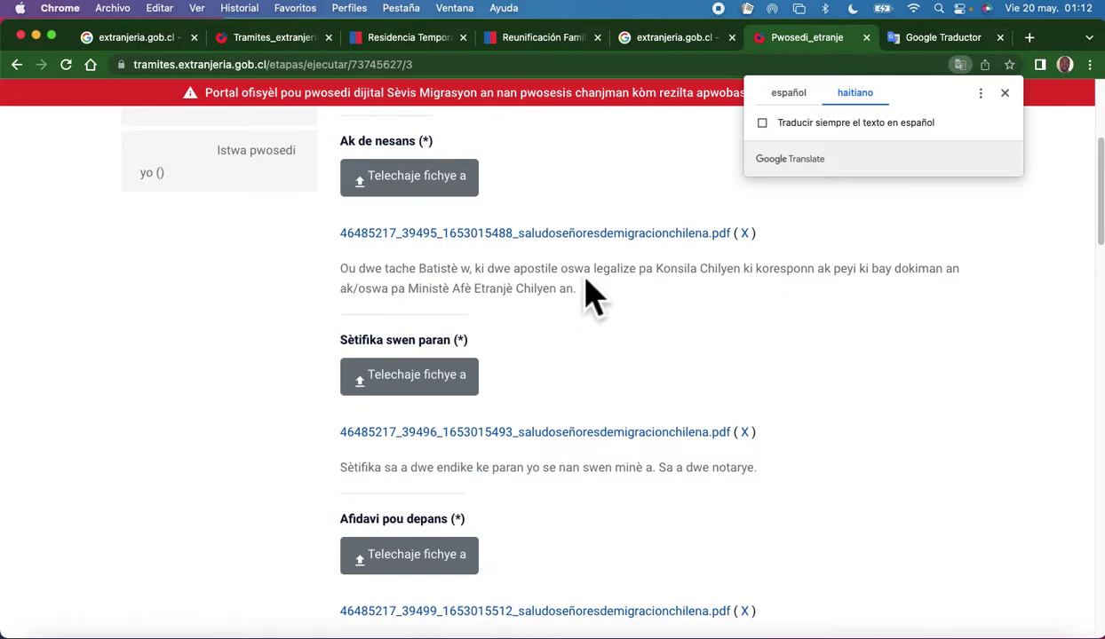
left_click(562, 279)
left_click_drag(550, 269, 603, 269)
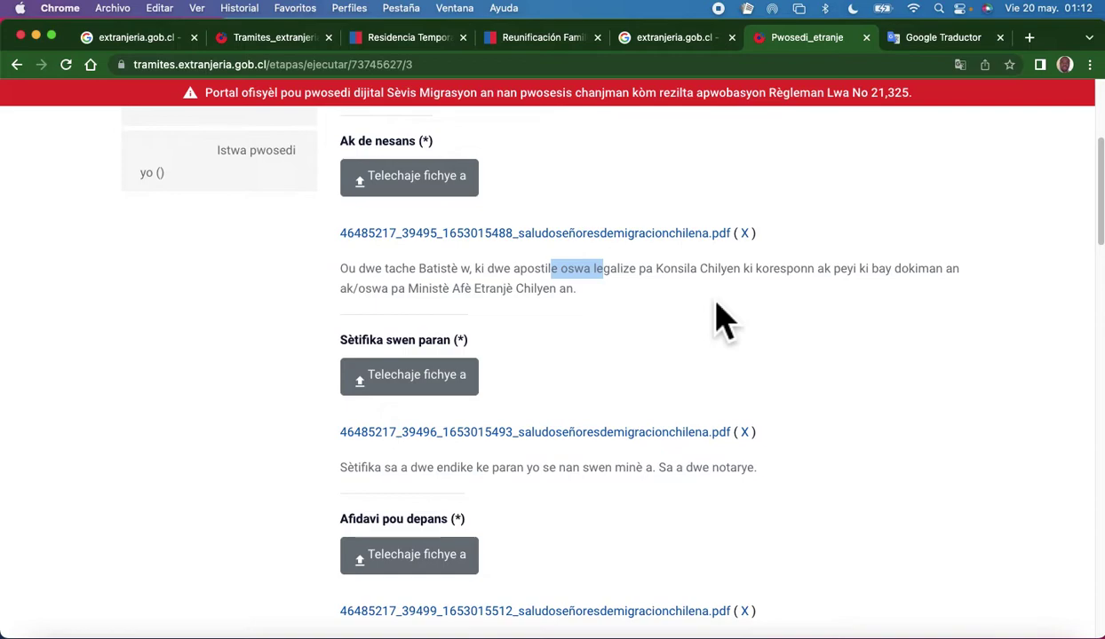
left_click(621, 342)
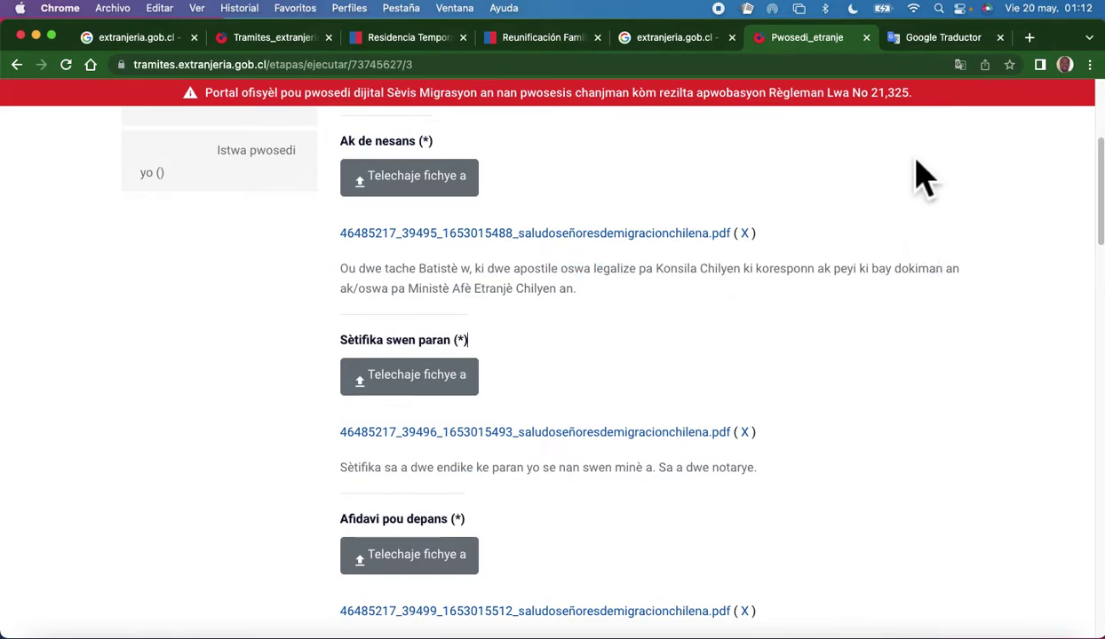
Switch the page translation back to the original Spanish.
scroll(915, 161, "up", 5)
right_click(916, 133)
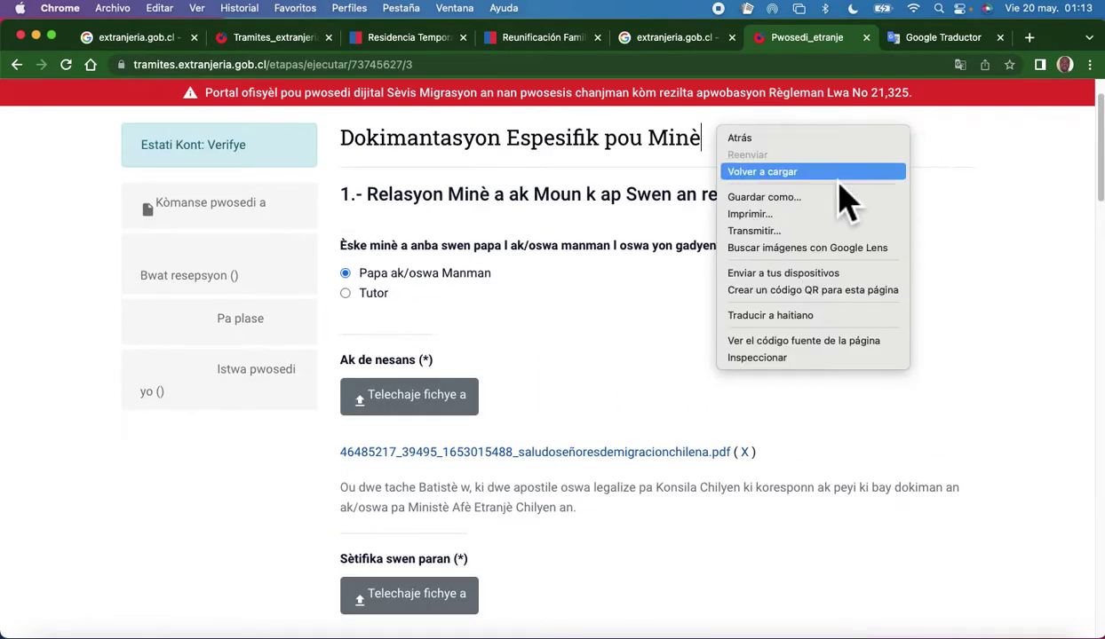
left_click(774, 317)
left_click(793, 95)
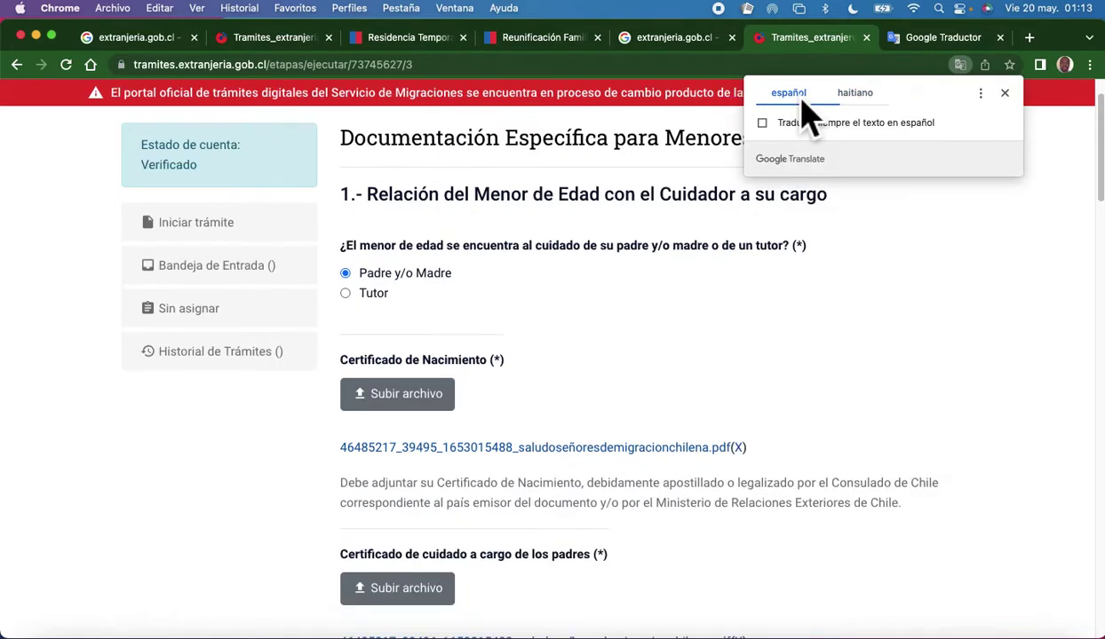
scroll(471, 369, "down", 5)
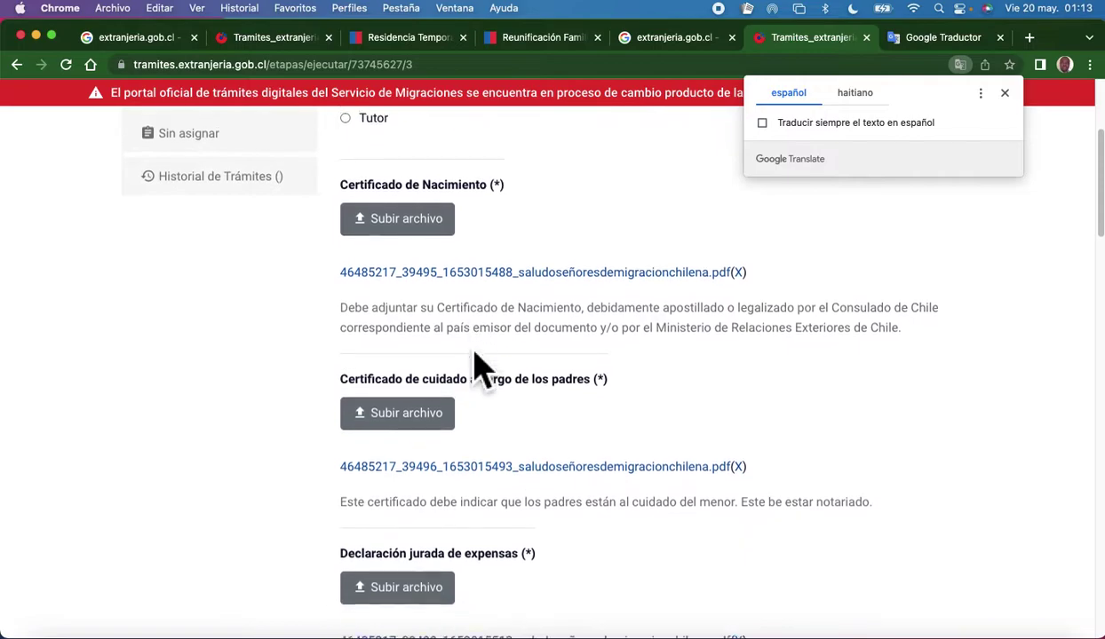
scroll(533, 367, "down", 3)
scroll(480, 375, "up", 2)
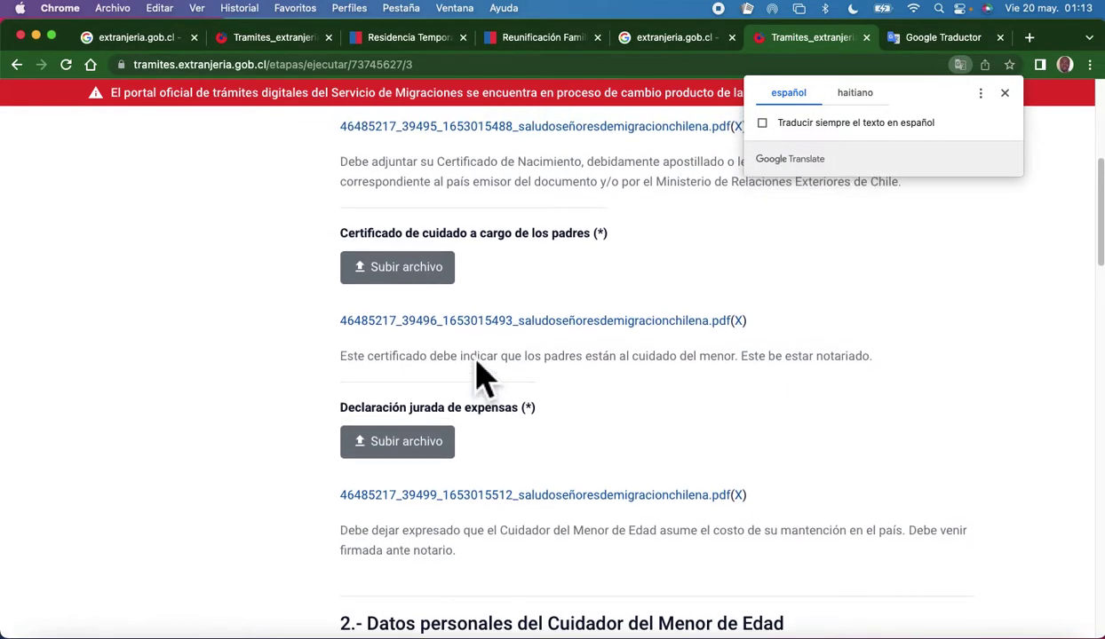
scroll(480, 374, "up", 1)
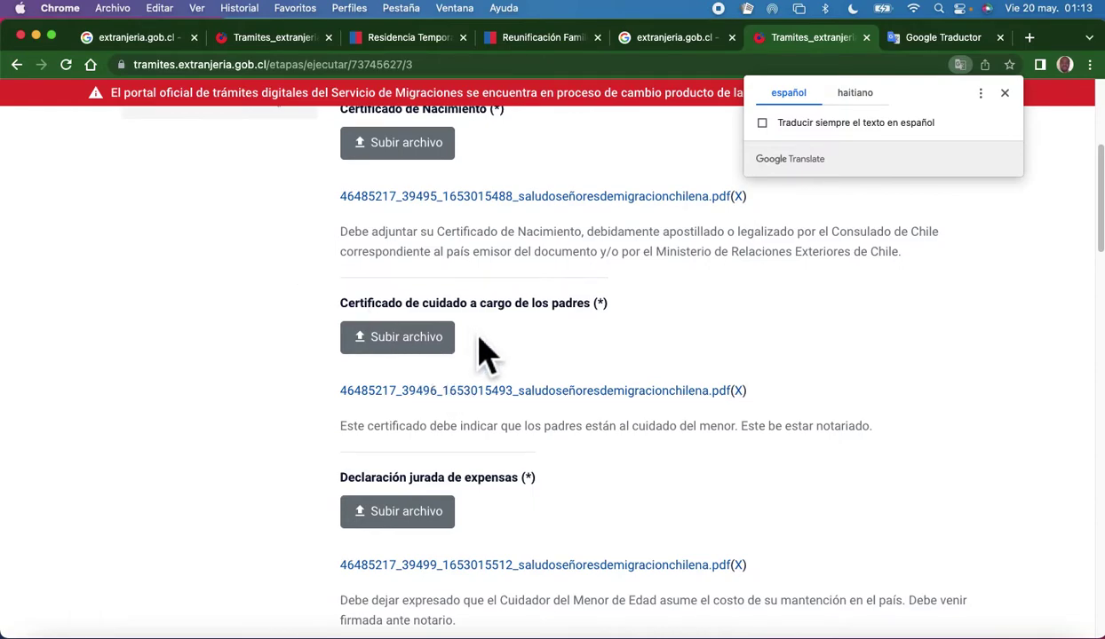
scroll(487, 355, "down", 2)
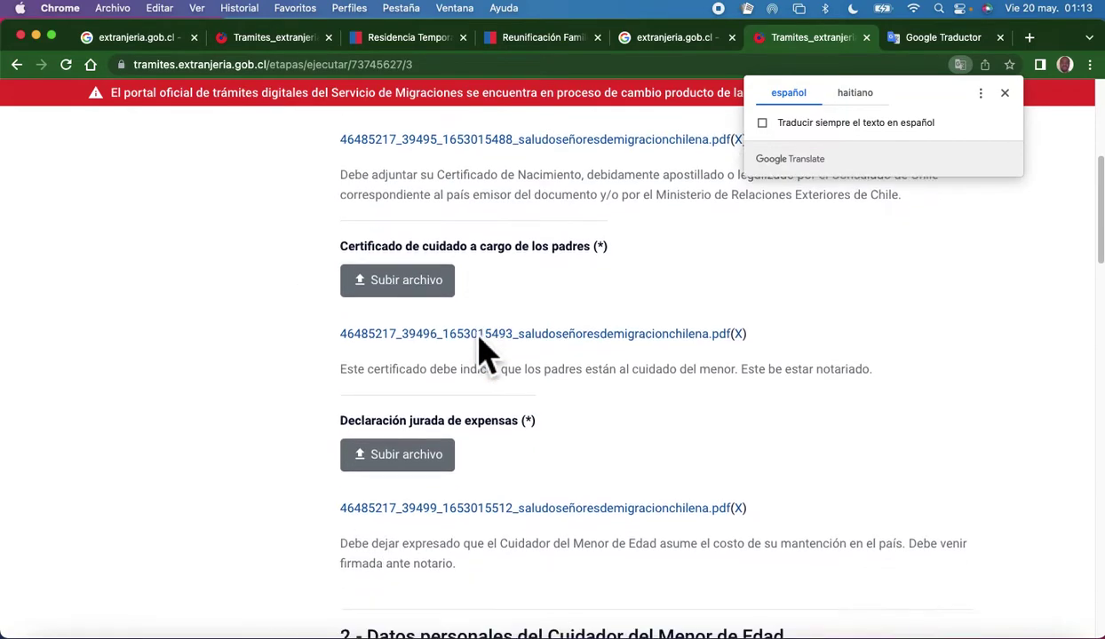
scroll(487, 355, "down", 2)
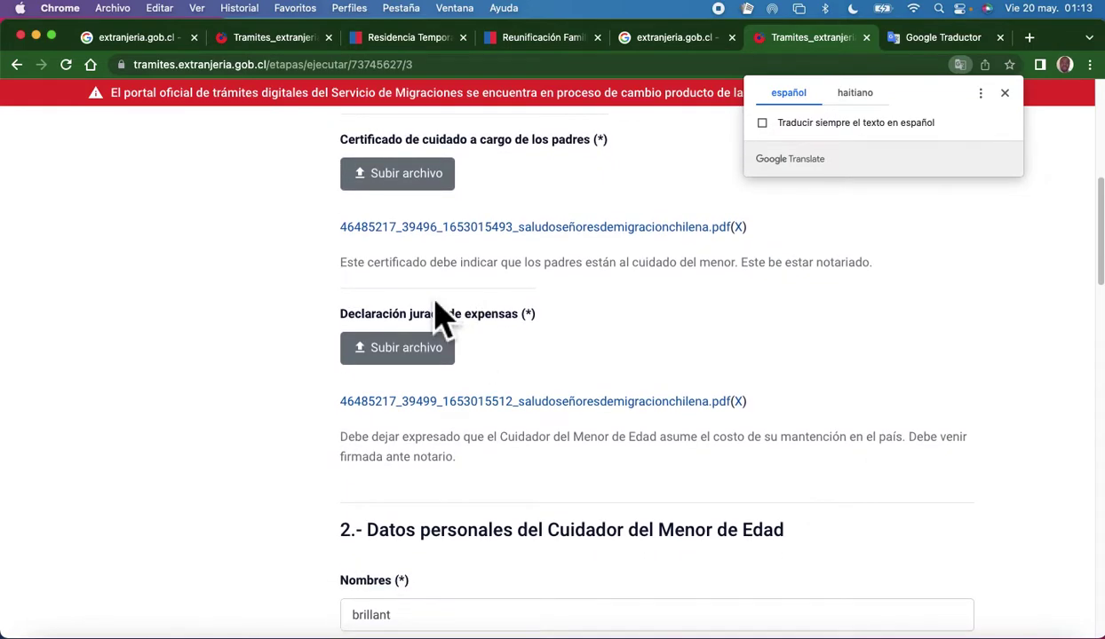
left_click_drag(342, 279, 860, 282)
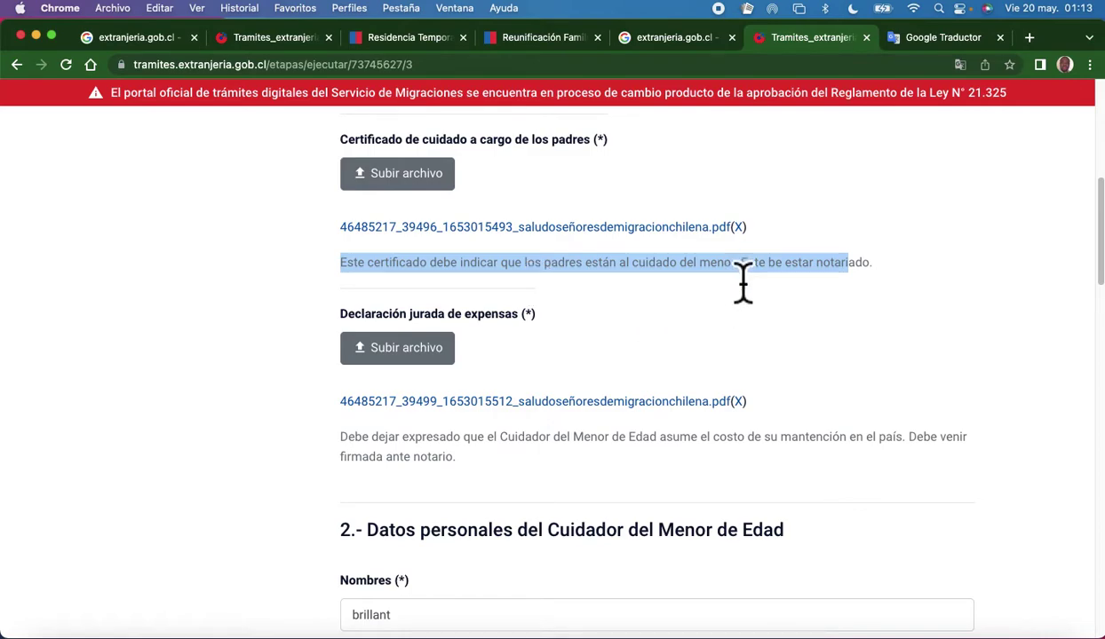
left_click(857, 271)
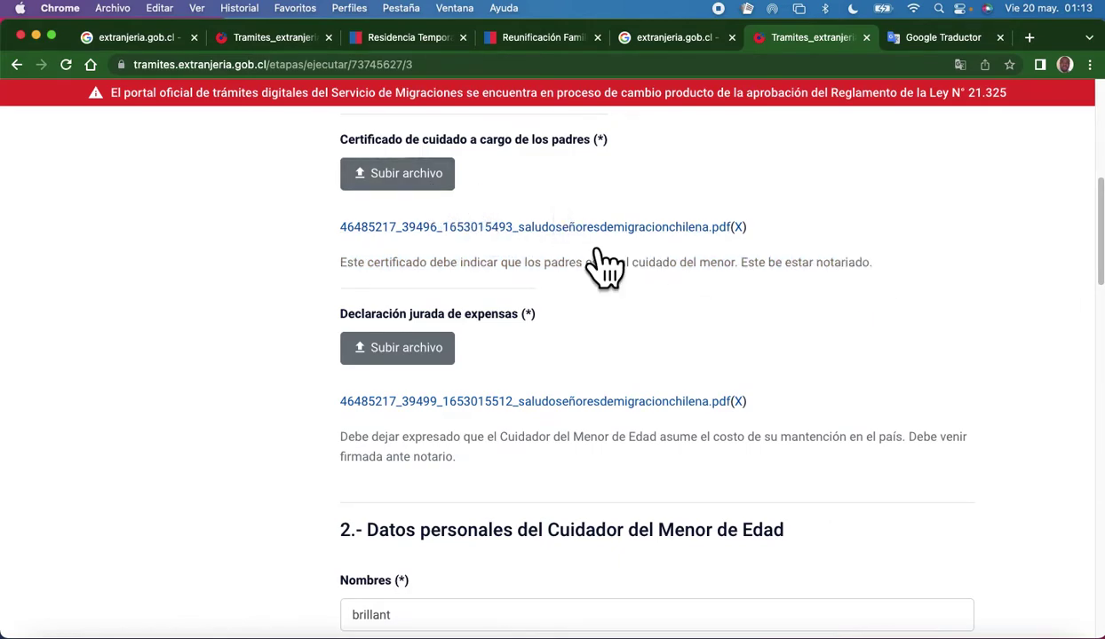
left_click_drag(874, 270, 340, 138)
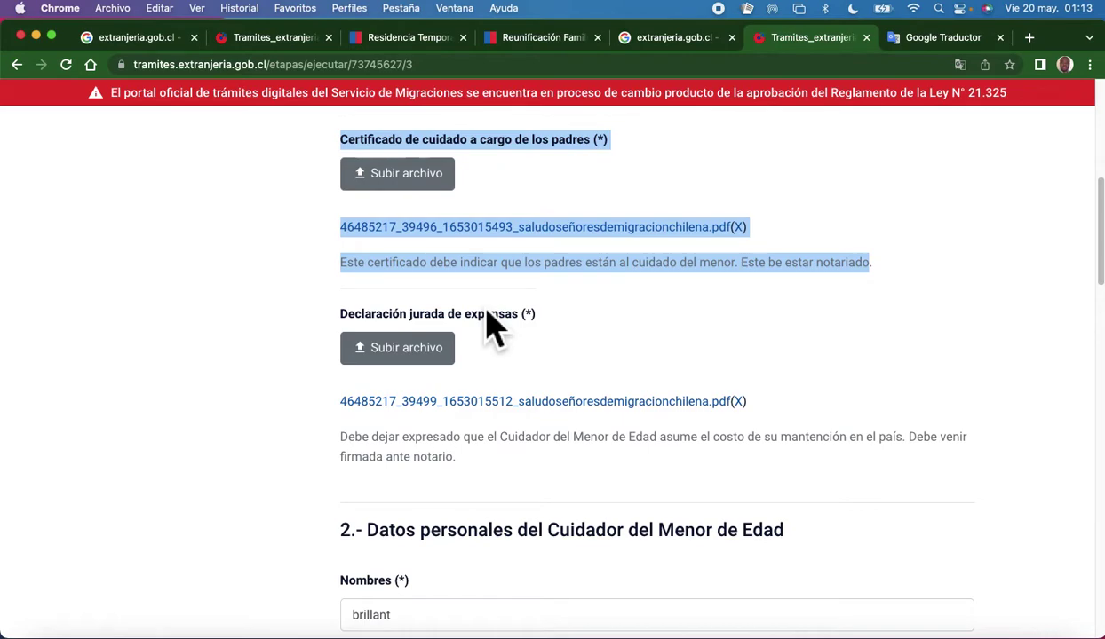
left_click(661, 324)
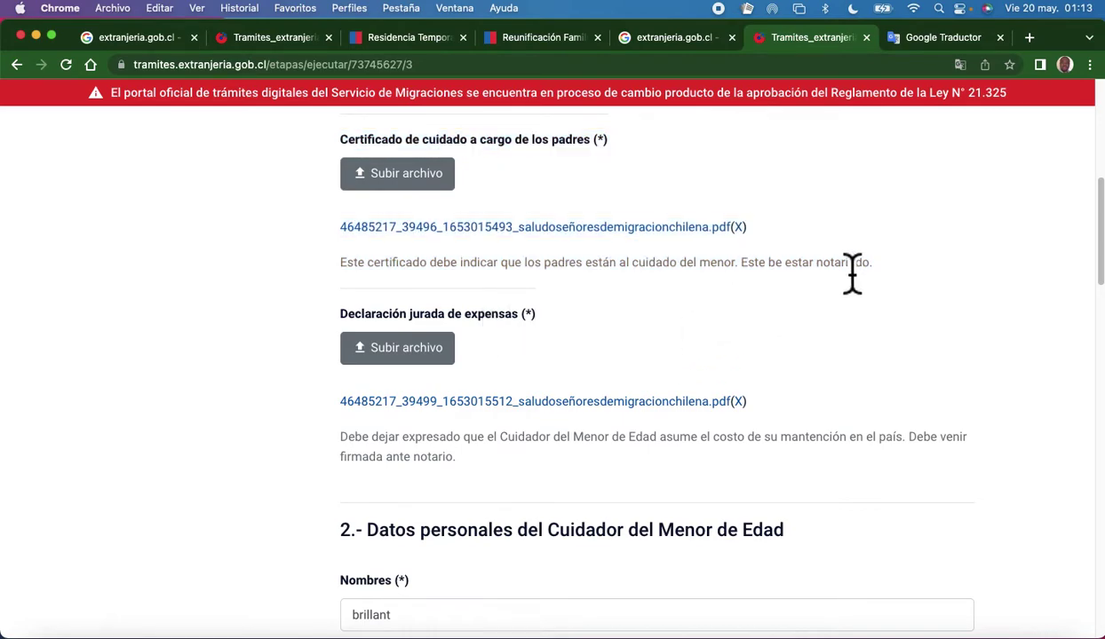
left_click_drag(873, 281, 318, 229)
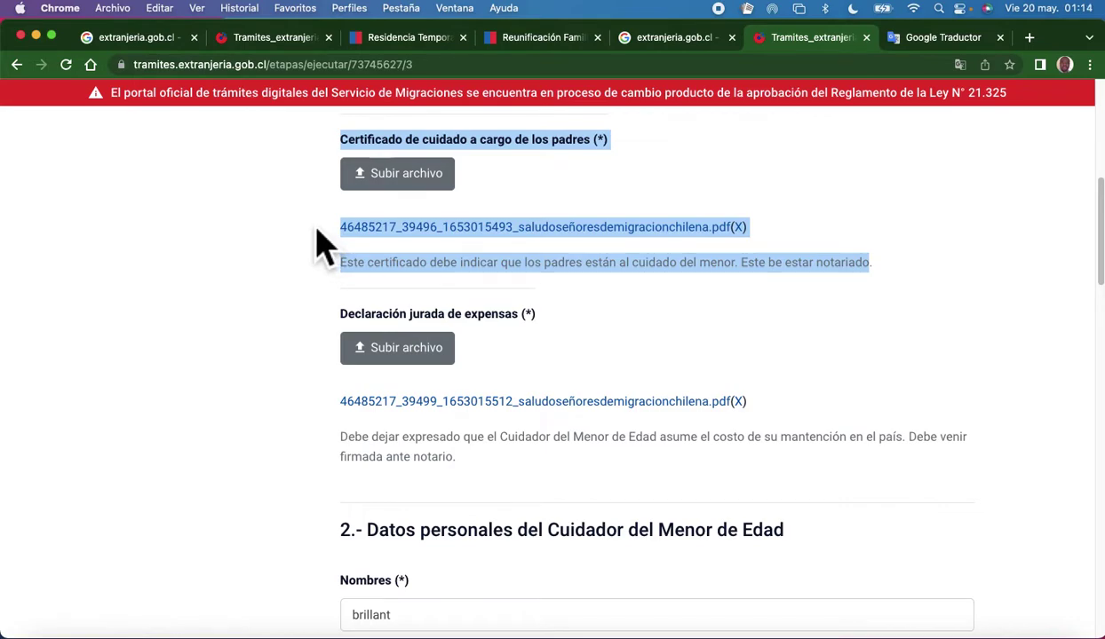
left_click(226, 391)
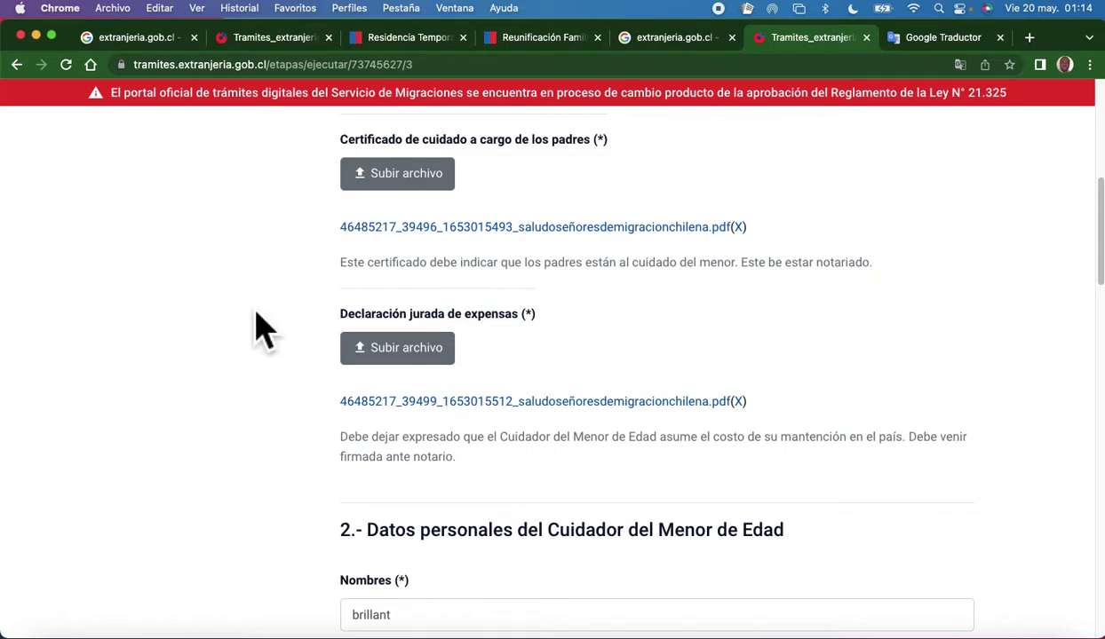
Scroll down to the Declaración jurada de expensas upload and its instruction note.
scroll(439, 394, "down", 1)
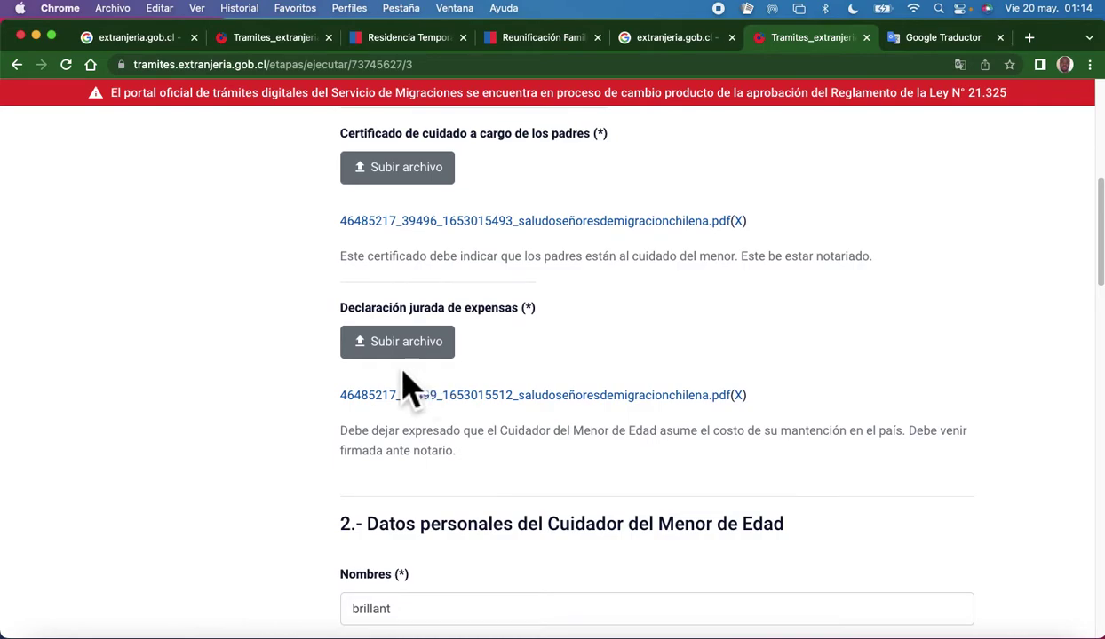
scroll(322, 384, "down", 2)
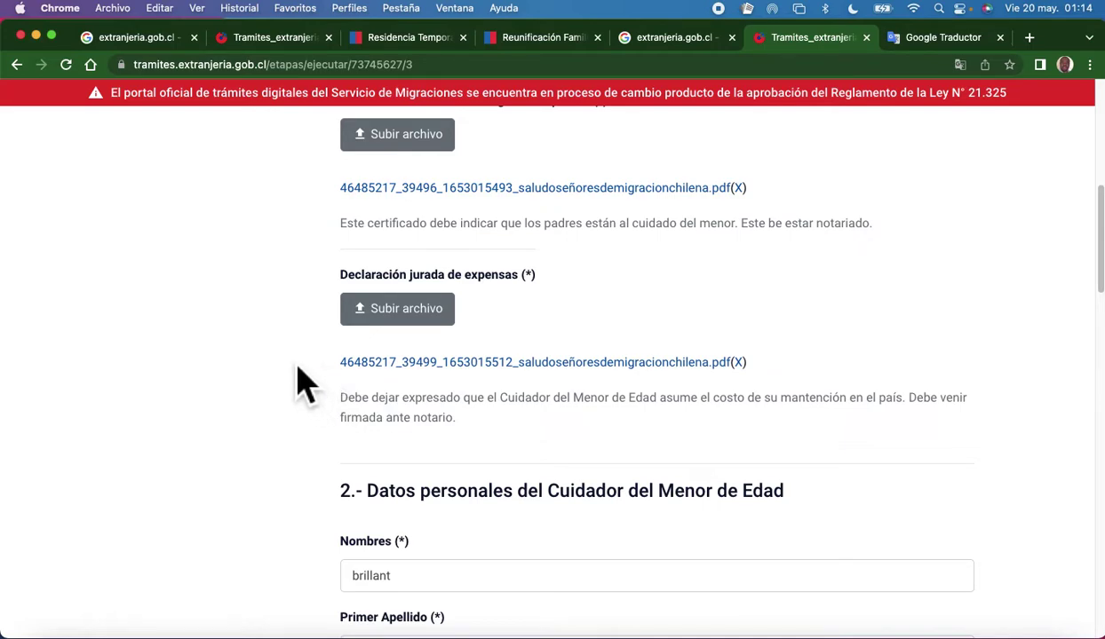
left_click(394, 313)
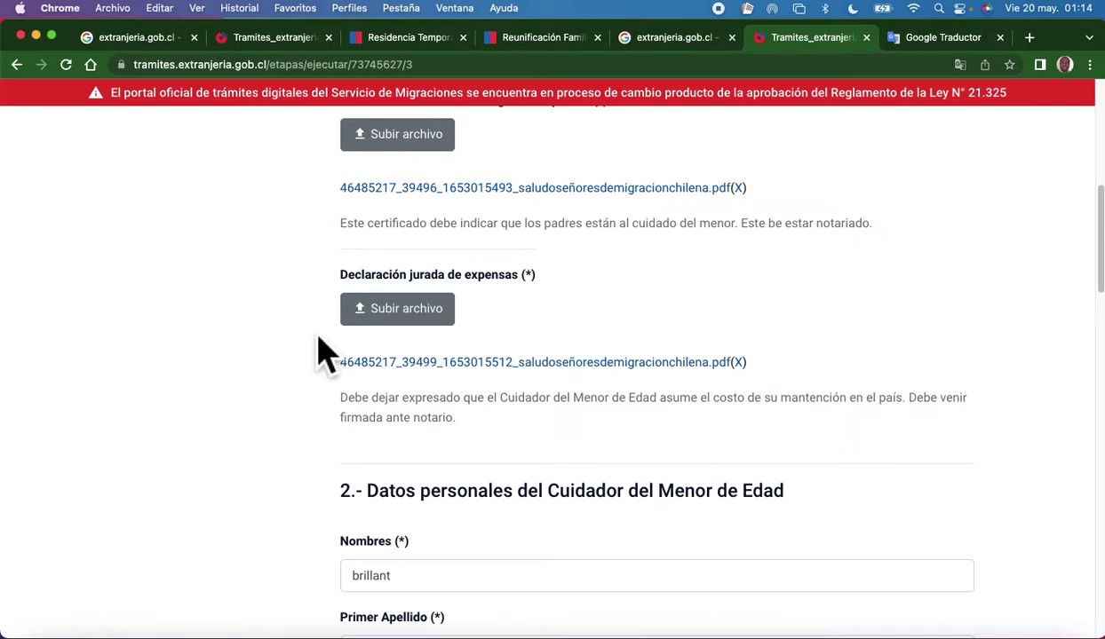
scroll(505, 402, "down", 2)
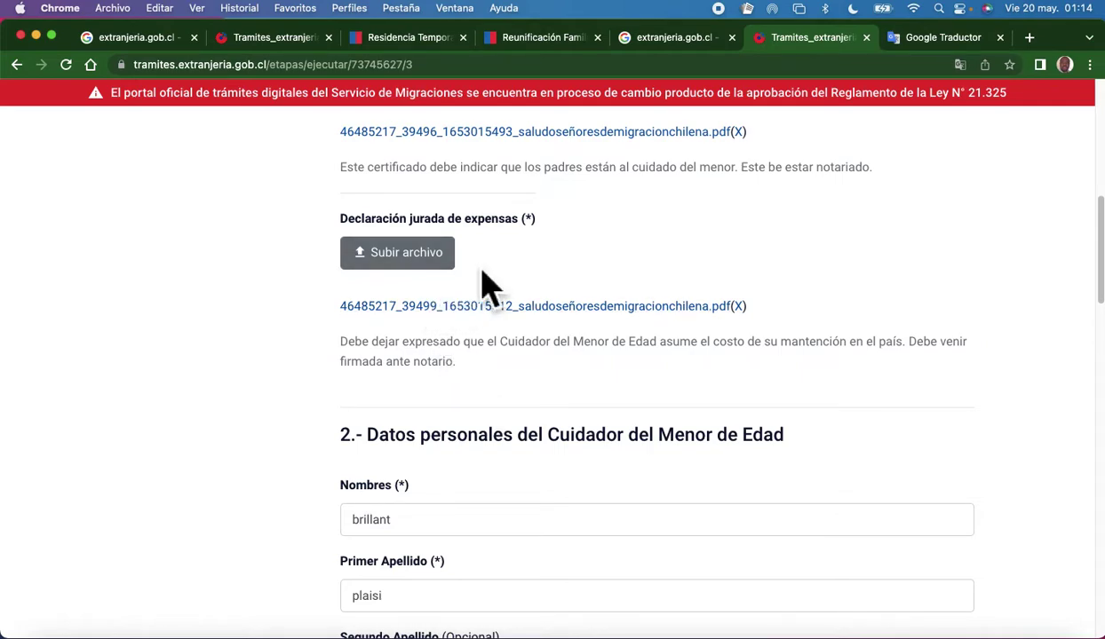
Select the whole instruction paragraph under the expense affidavit upload for copying.
left_click_drag(385, 390, 353, 374)
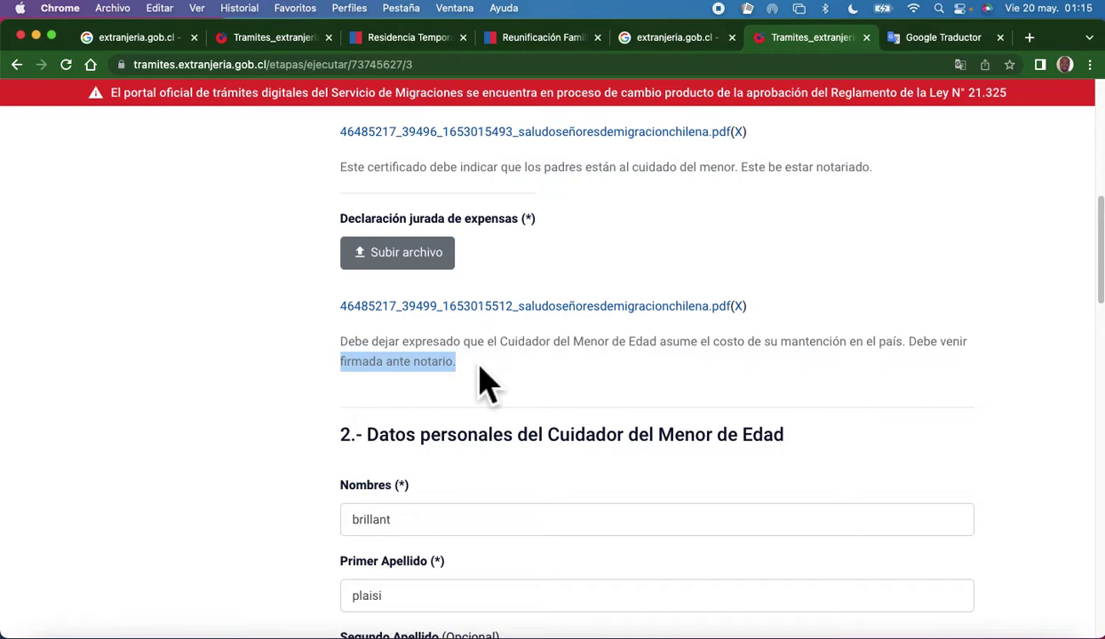
left_click_drag(486, 381, 328, 370)
left_click(625, 404)
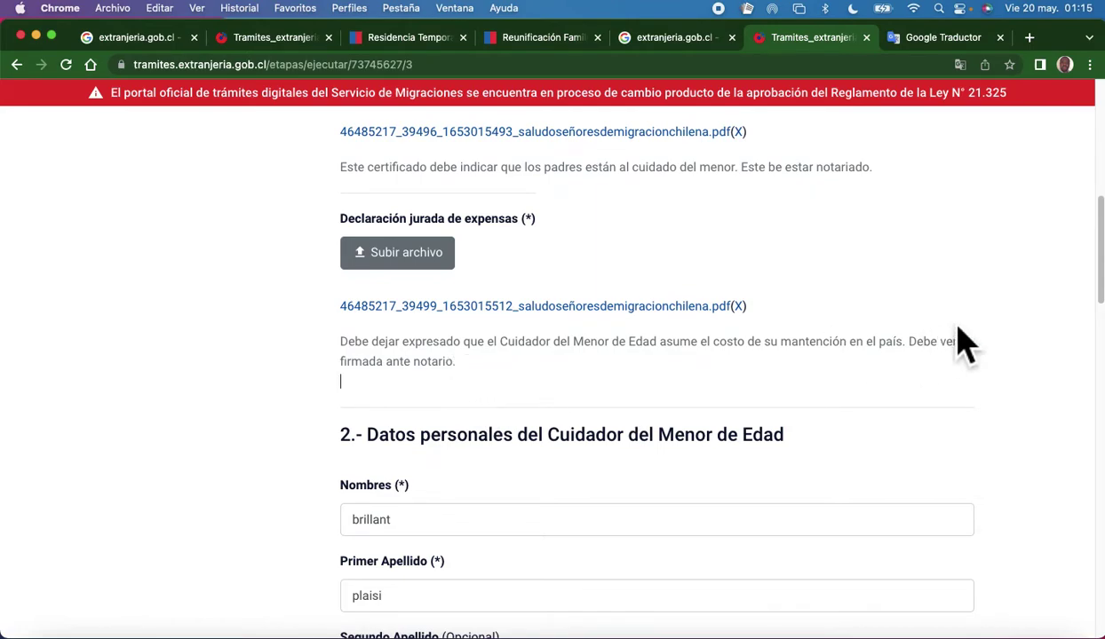
left_click_drag(931, 343, 328, 365)
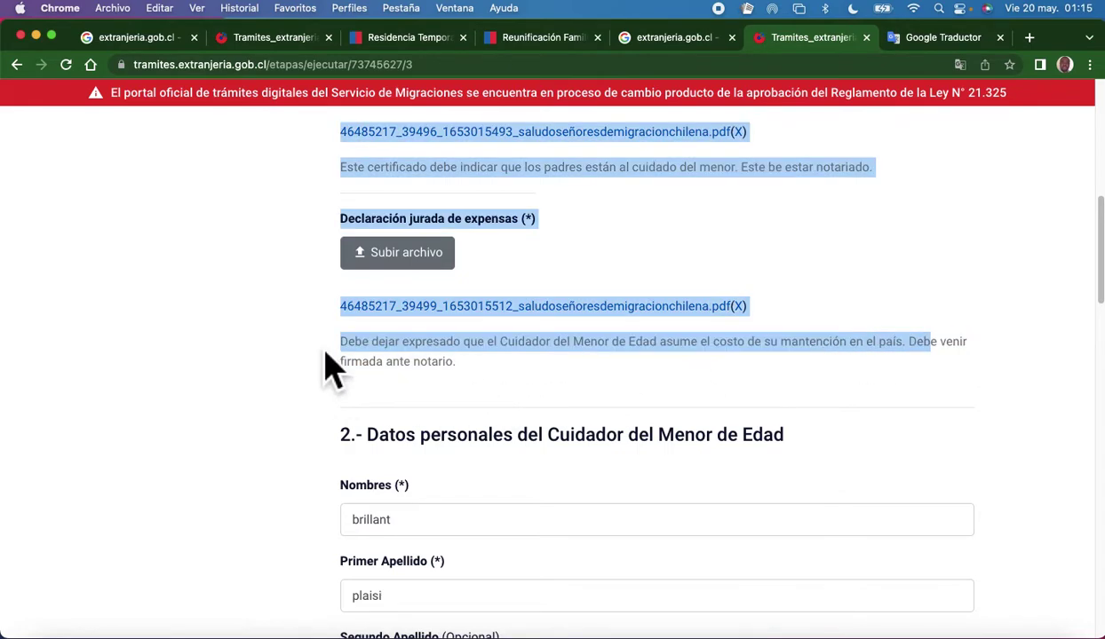
left_click(624, 402)
left_click_drag(886, 341, 352, 370)
left_click(498, 401)
triple_click(363, 360)
key("ctrl+c")
right_click(448, 365)
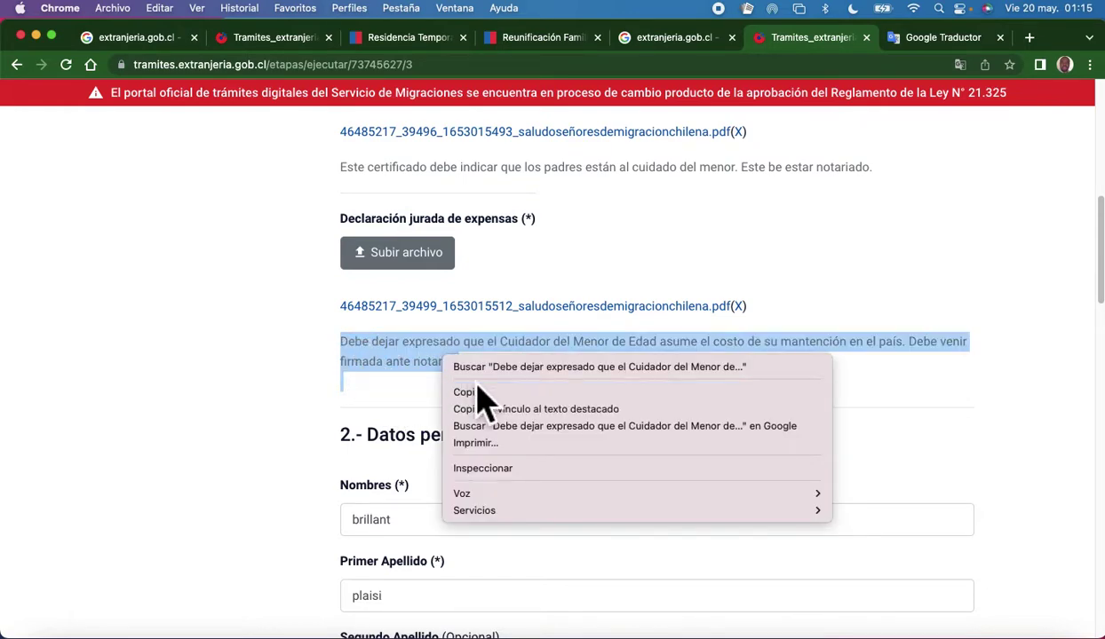
Copy the expense affidavit paragraph and get its Haitian Creole translation in Google Traductor.
left_click(475, 389)
left_click(932, 40)
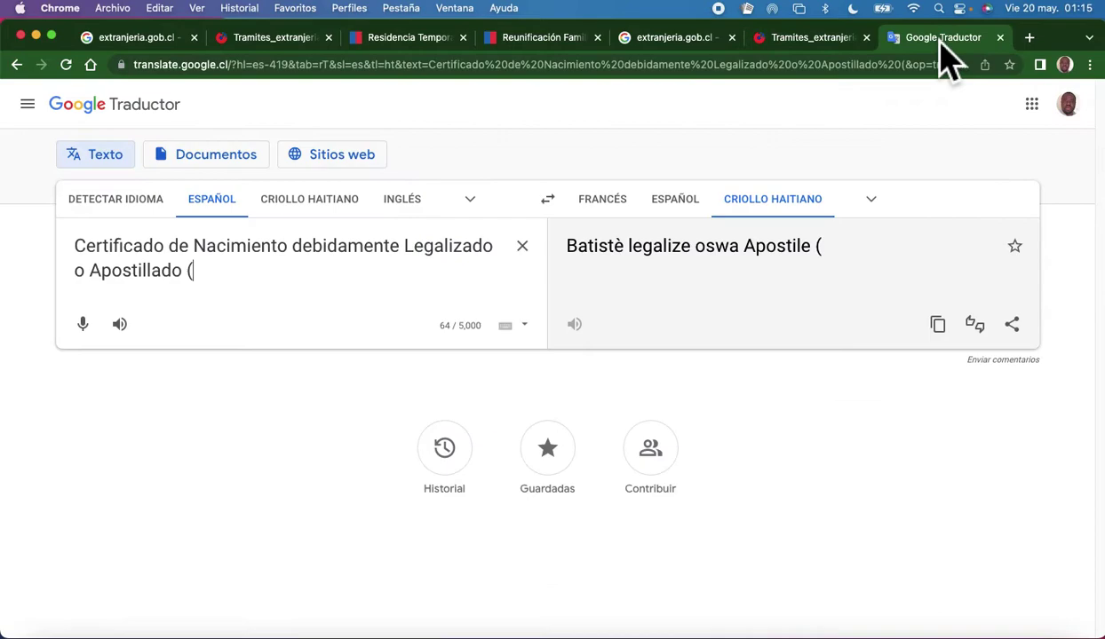
left_click(522, 246)
right_click(271, 256)
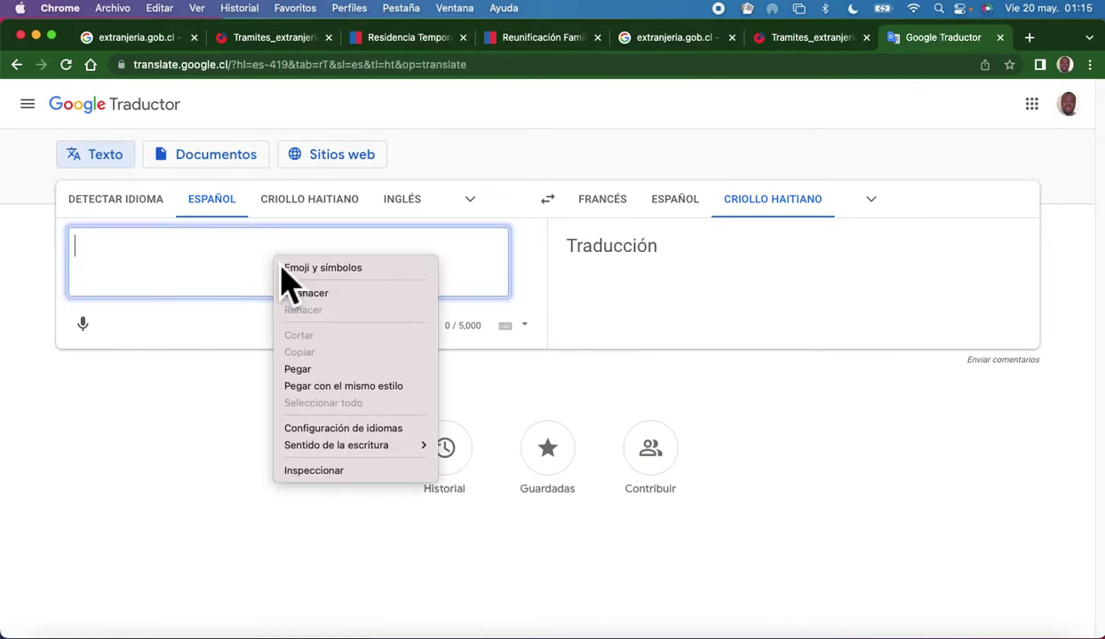
left_click(328, 382)
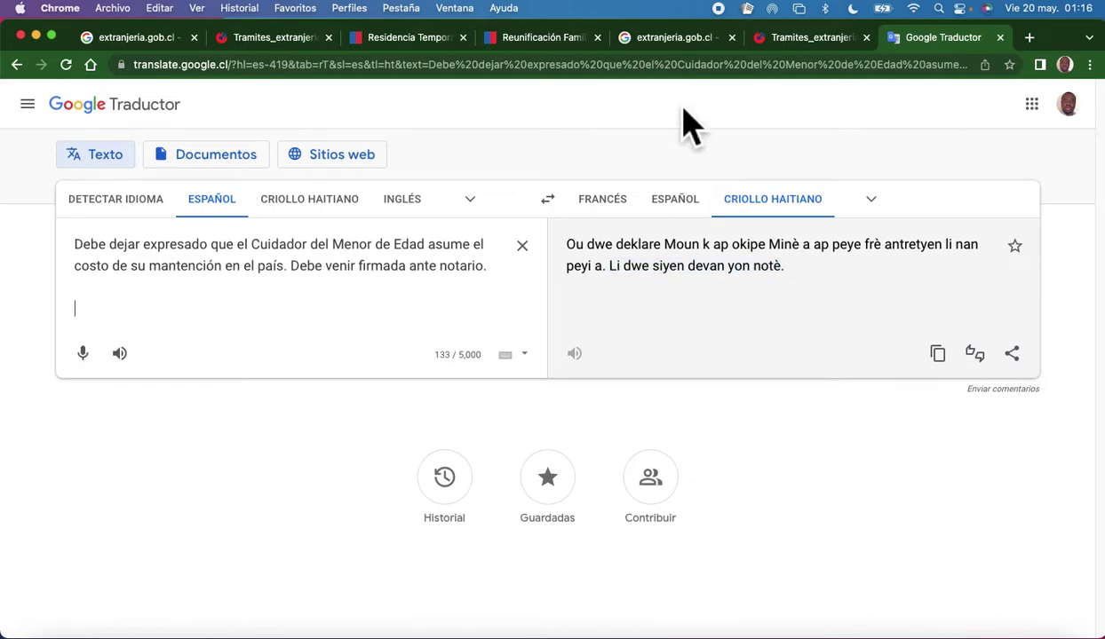
left_click(821, 39)
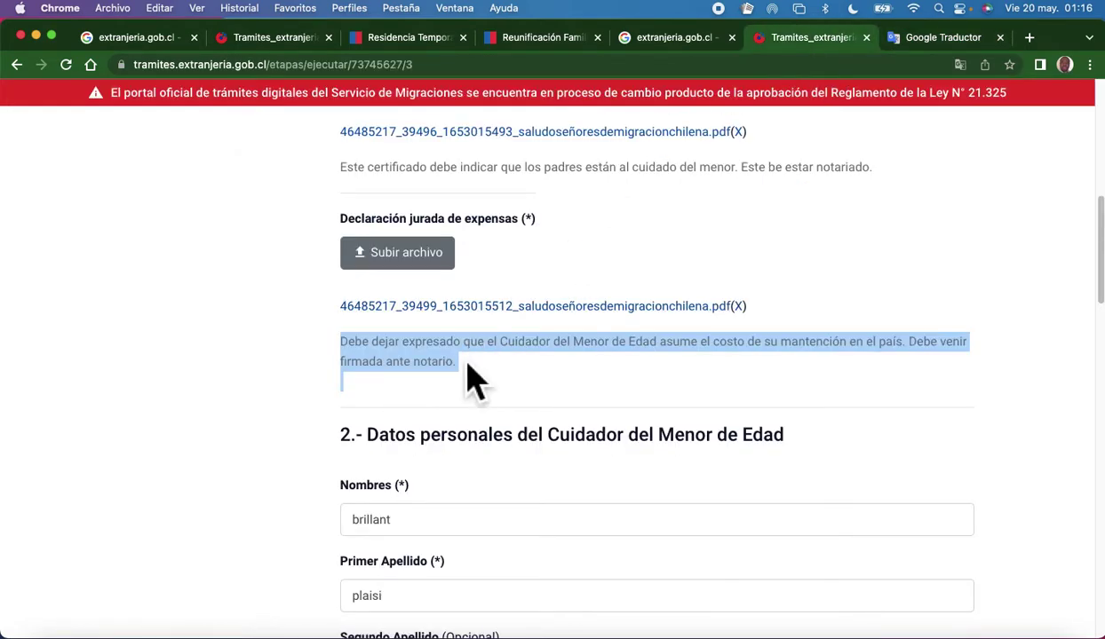
scroll(469, 378, "down", 4)
left_click(557, 302)
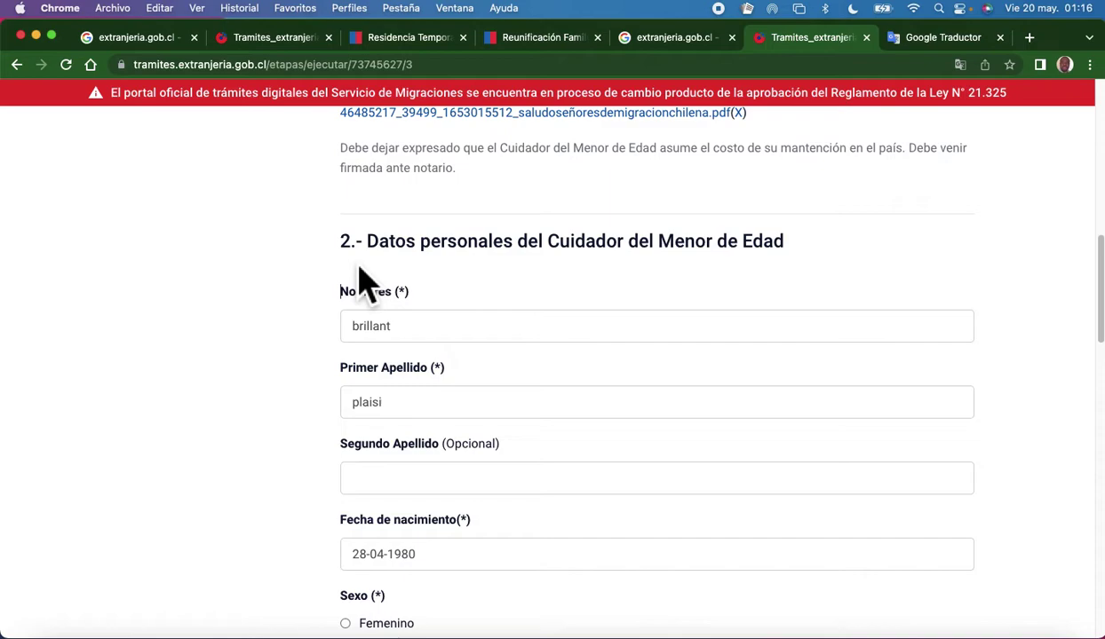
left_click_drag(362, 271, 789, 257)
scroll(735, 314, "up", 3)
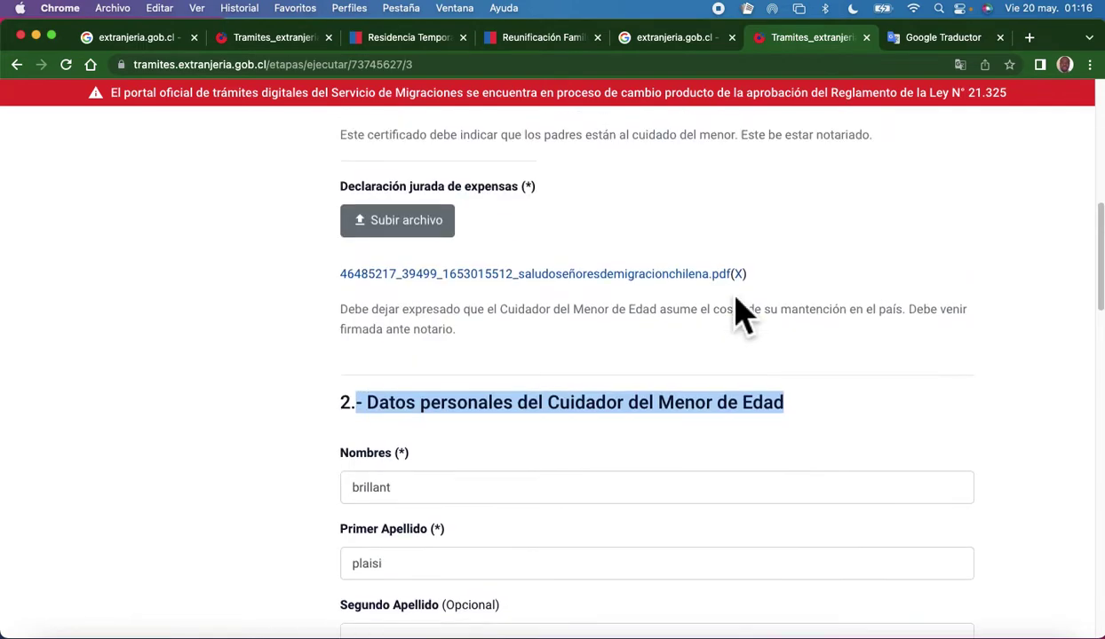
left_click(432, 247)
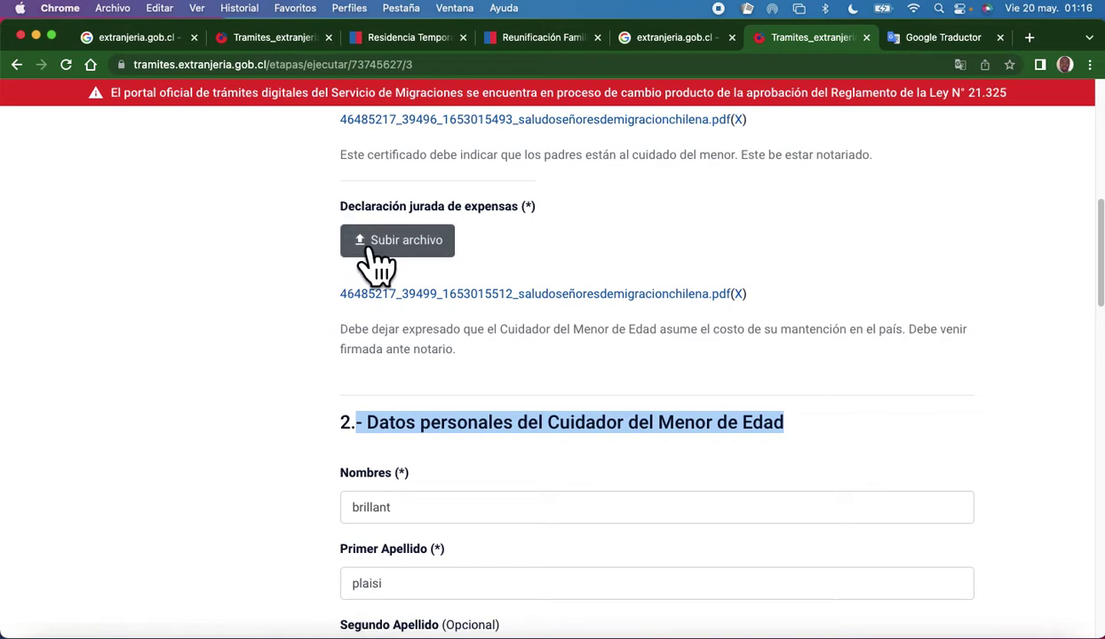
scroll(595, 419, "down", 5)
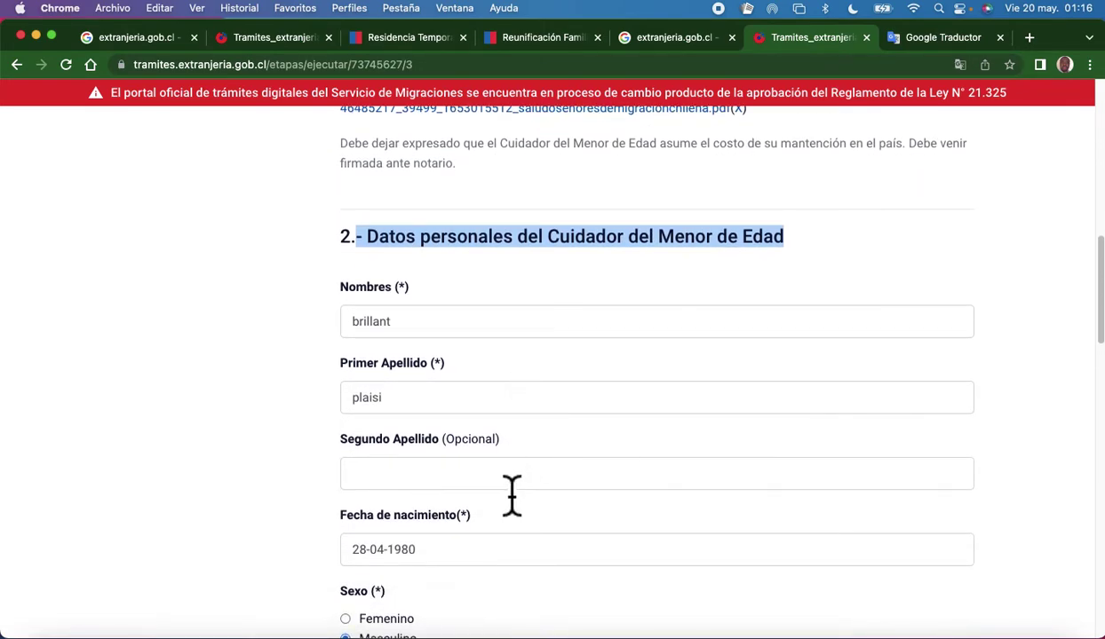
scroll(509, 493, "down", 1)
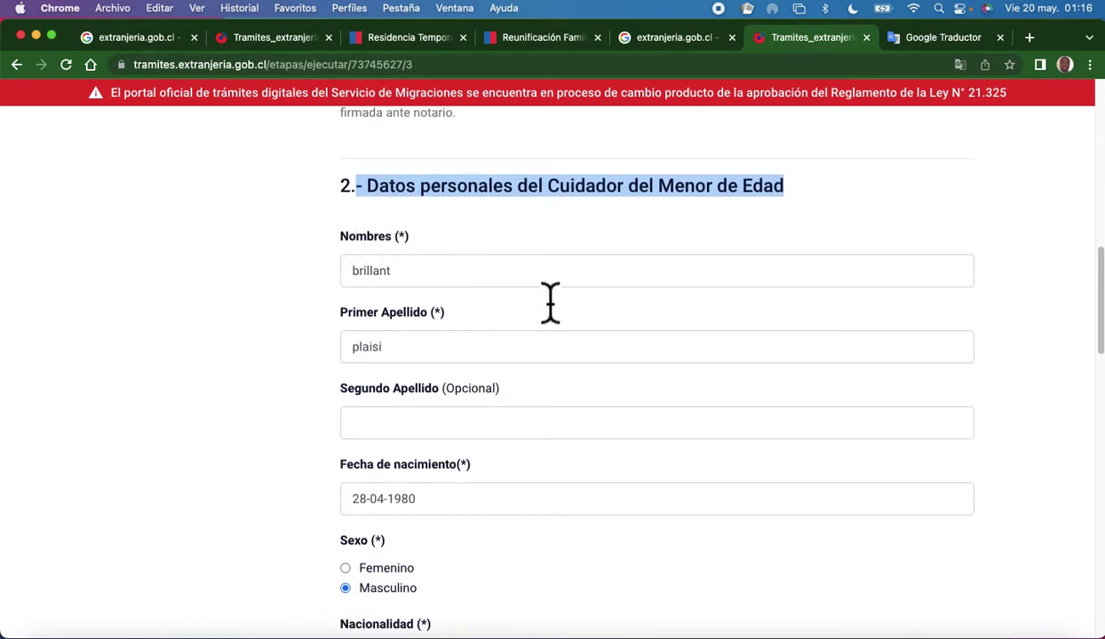
left_click(444, 284)
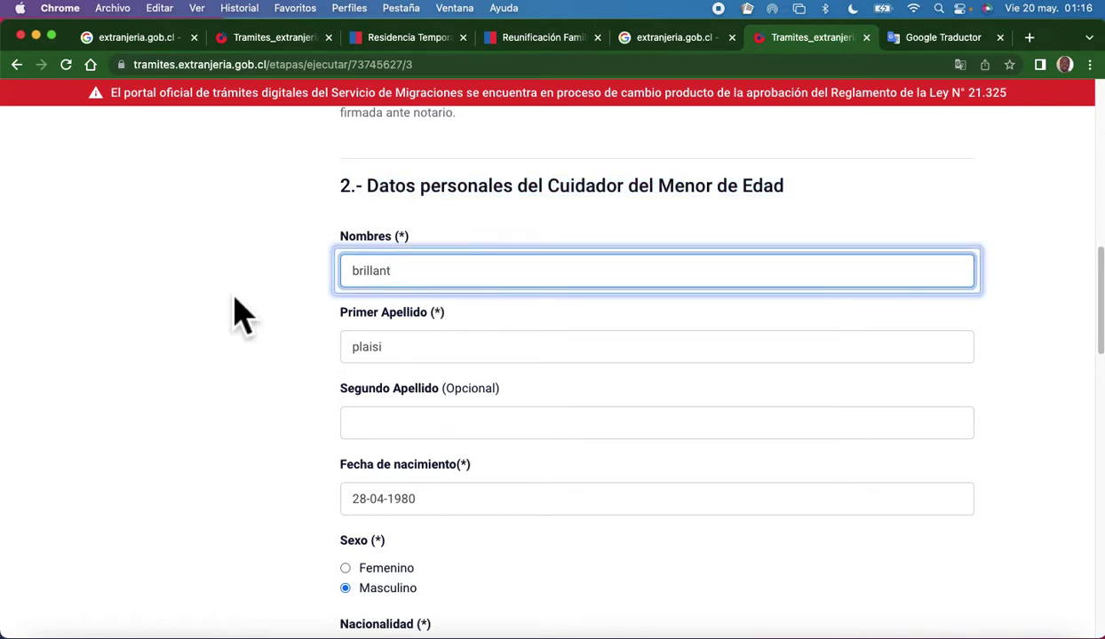
scroll(452, 394, "down", 2)
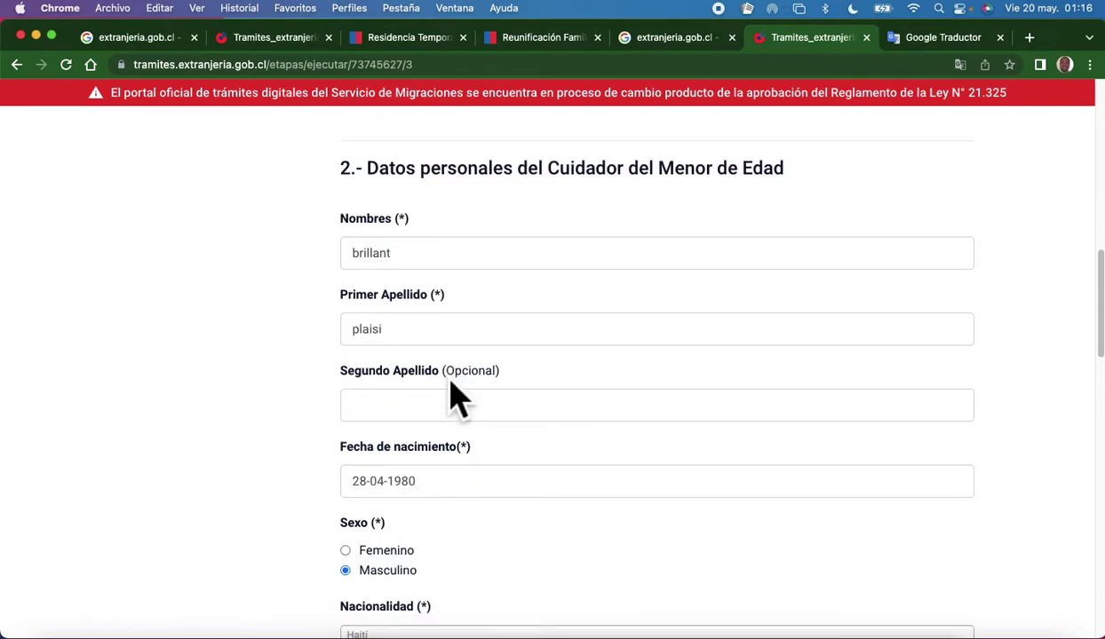
scroll(458, 396, "down", 2)
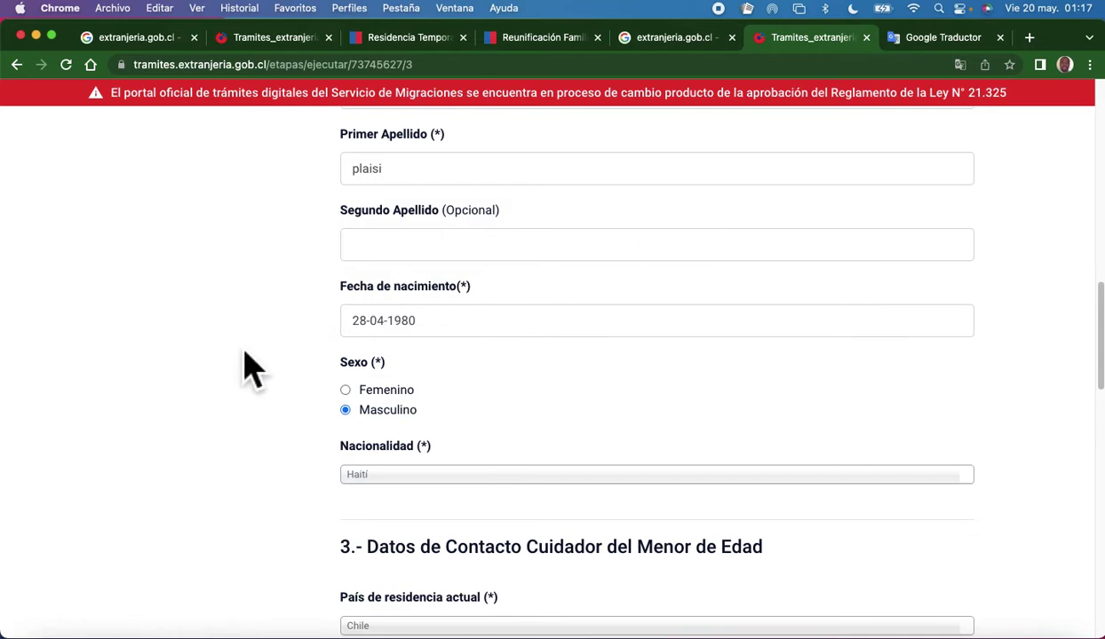
left_click(428, 322)
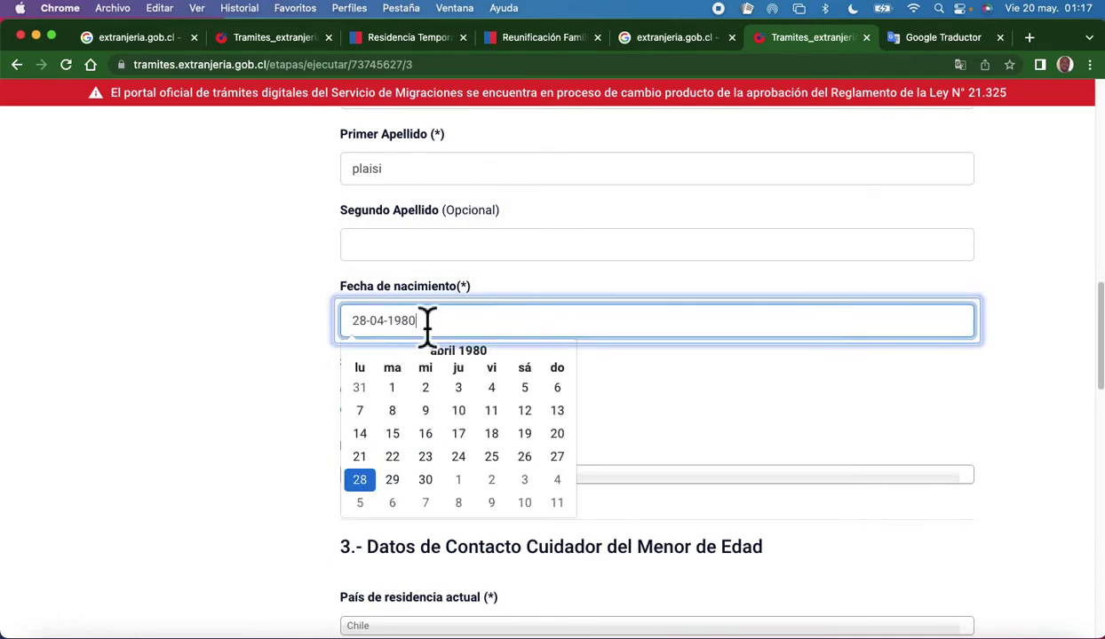
left_click(508, 352)
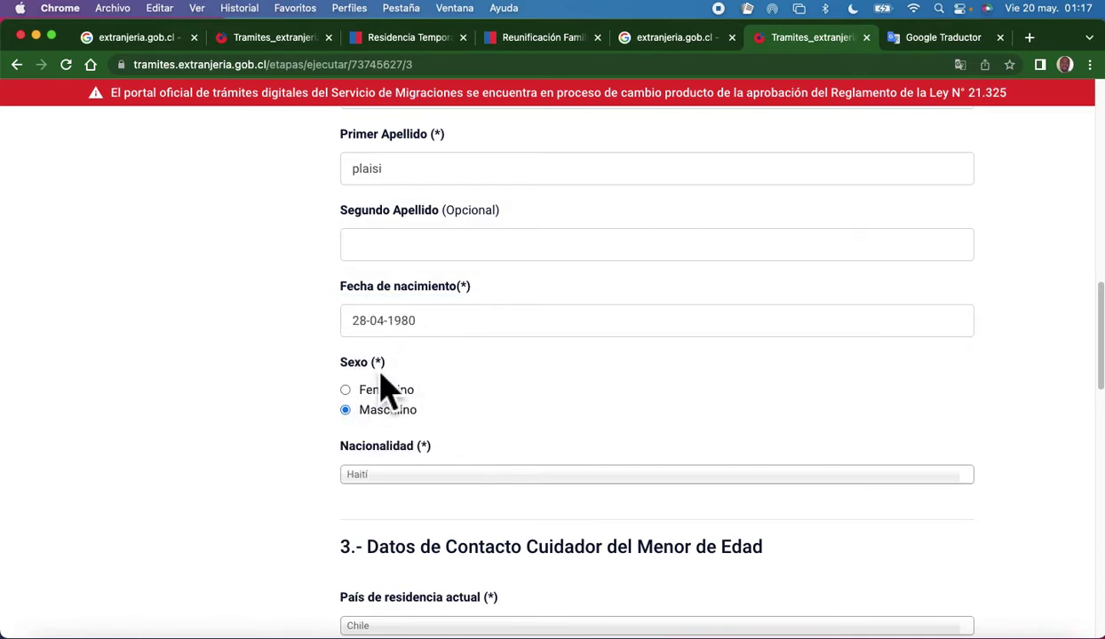
scroll(397, 450, "down", 2)
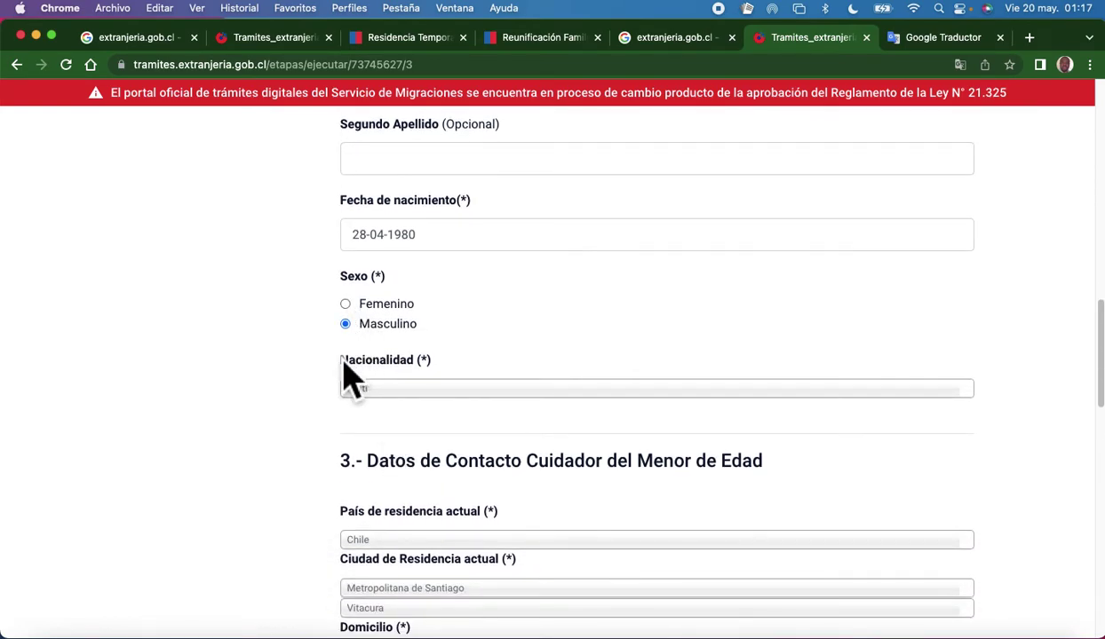
scroll(366, 364, "down", 2)
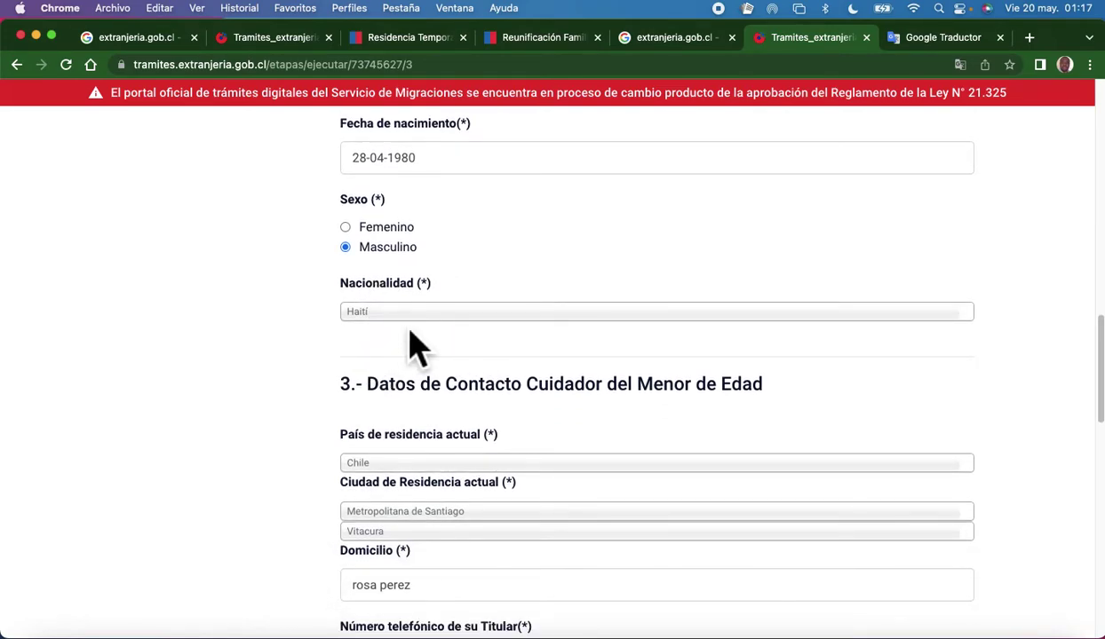
scroll(247, 441, "down", 1)
scroll(242, 439, "down", 6)
scroll(239, 439, "up", 2)
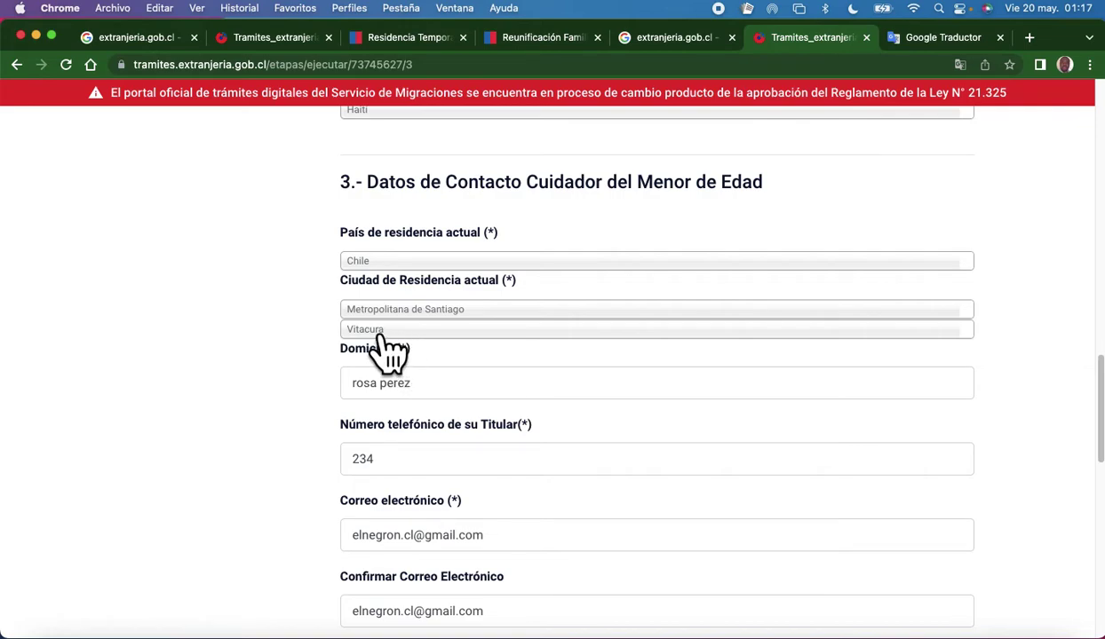
left_click(504, 321)
left_click(453, 494)
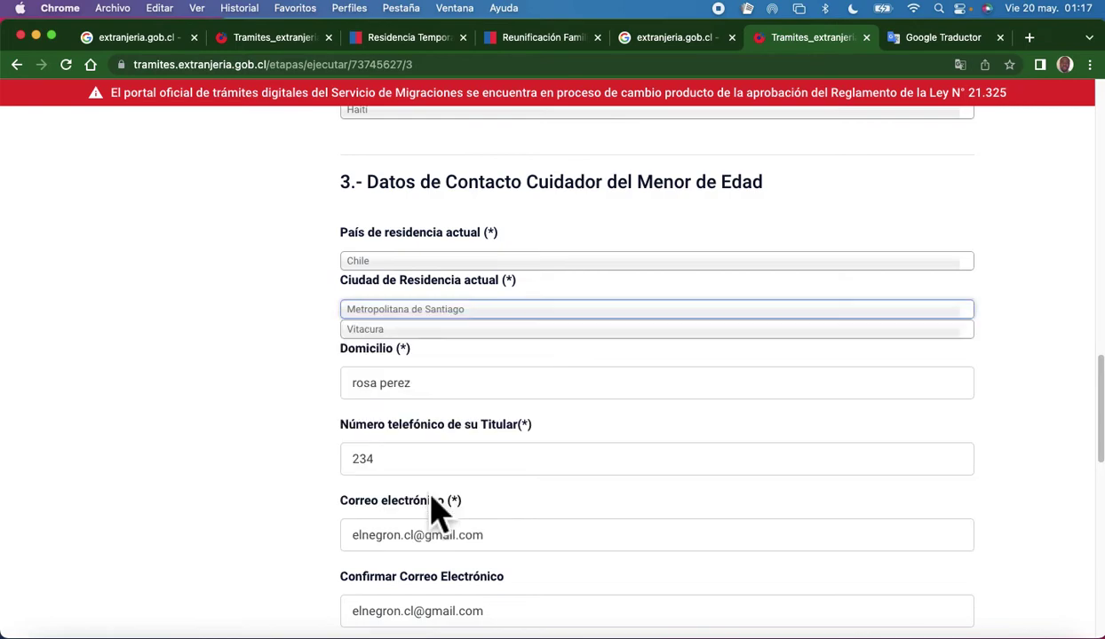
left_click(428, 335)
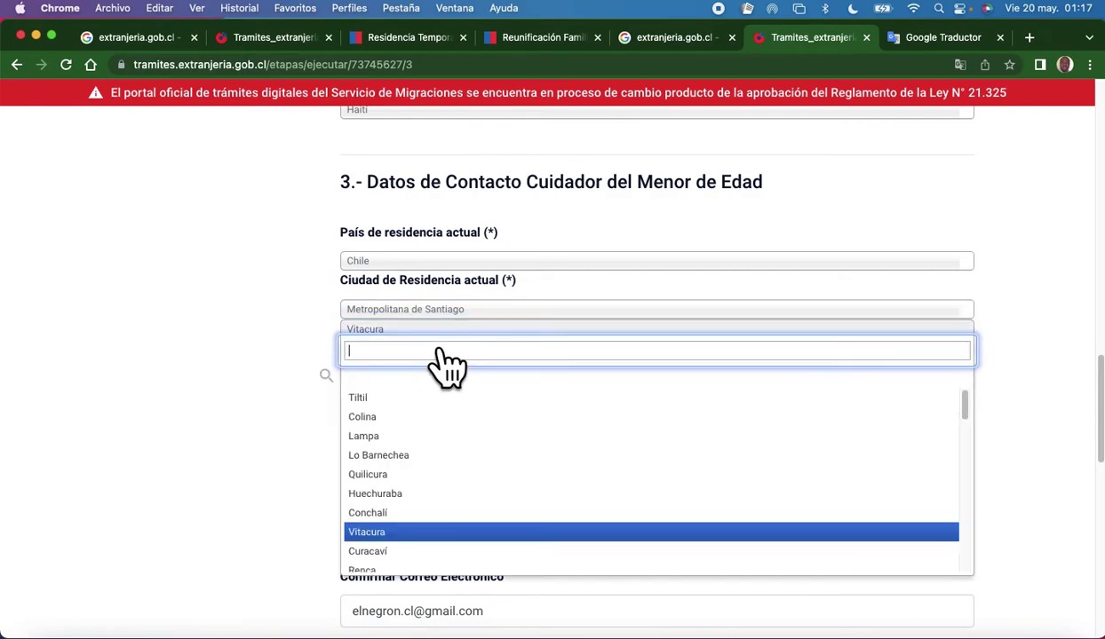
left_click(415, 530)
scroll(464, 426, "down", 1)
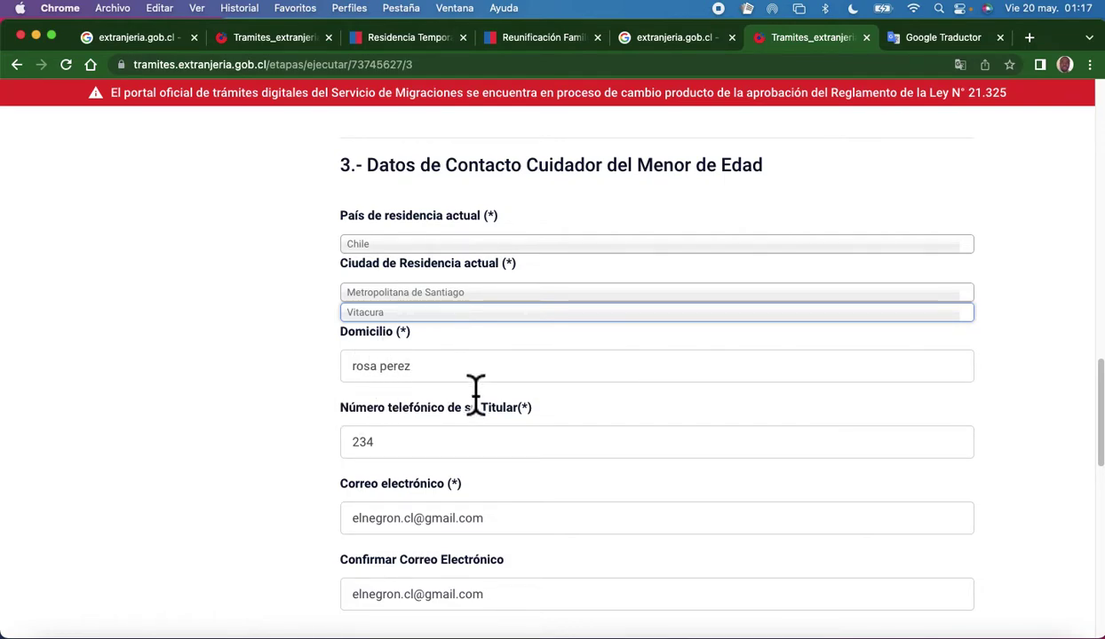
scroll(476, 393, "down", 5)
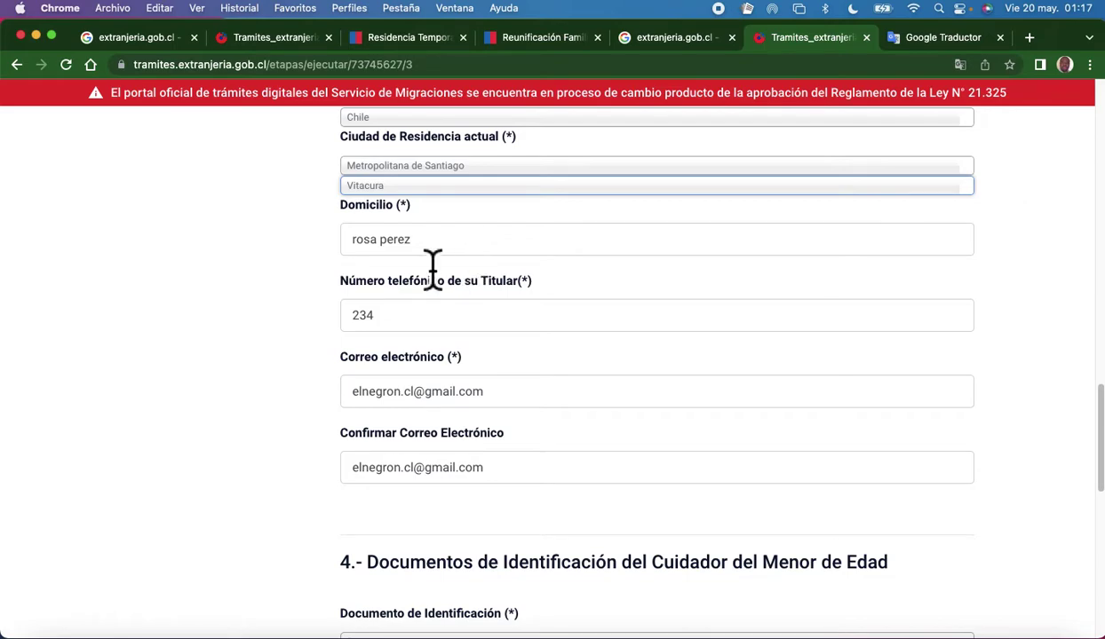
left_click(408, 318)
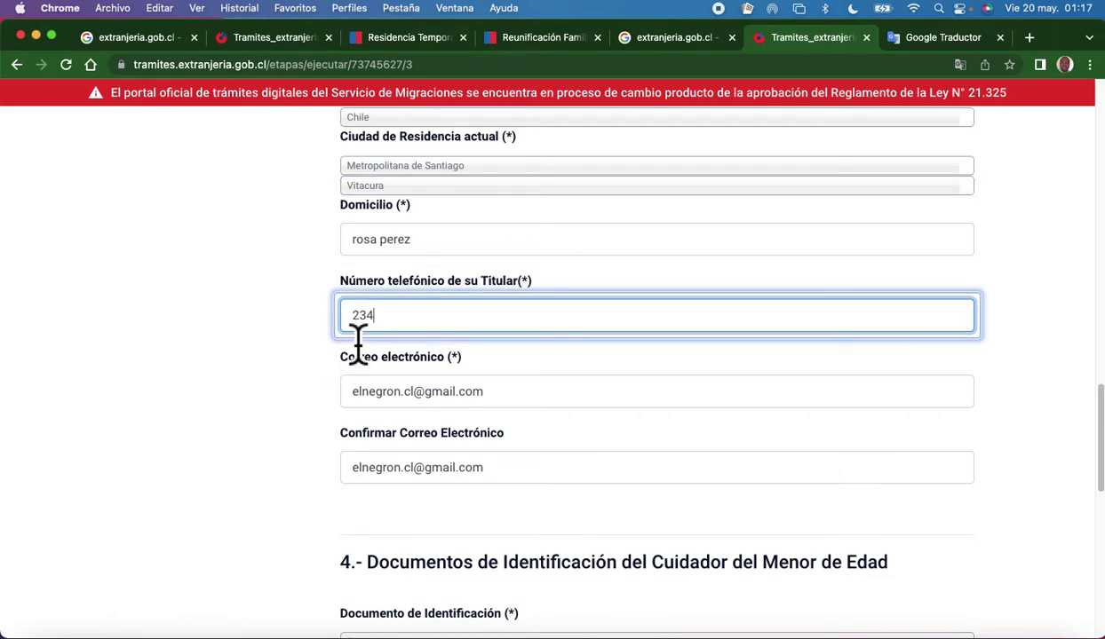
left_click(311, 403)
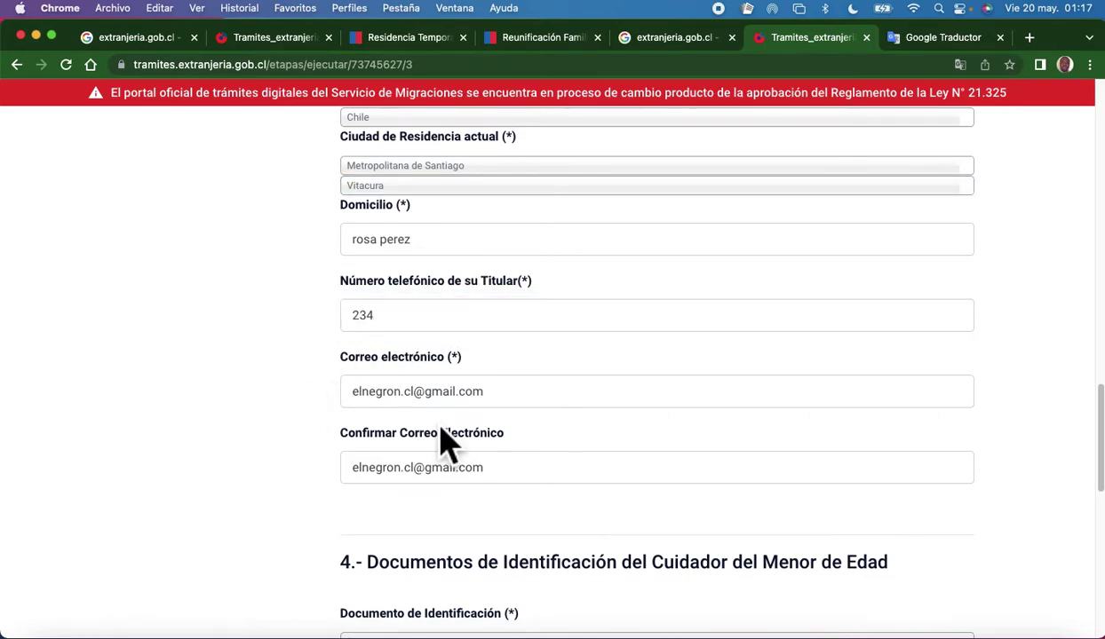
scroll(444, 440, "down", 3)
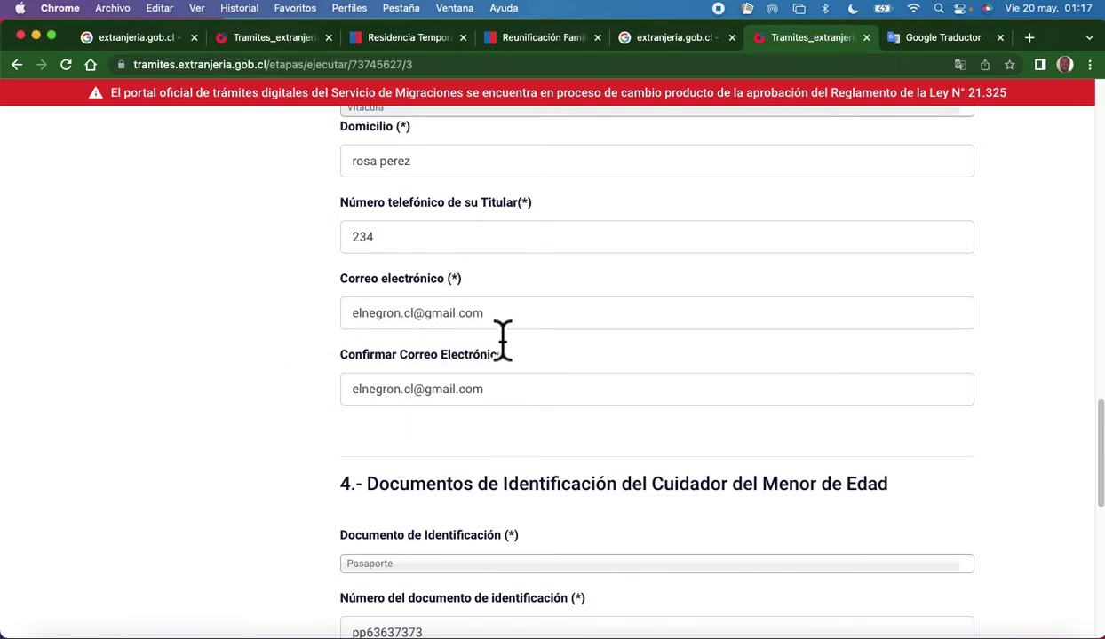
left_click(460, 318)
left_click_drag(484, 312, 251, 407)
left_click(222, 404)
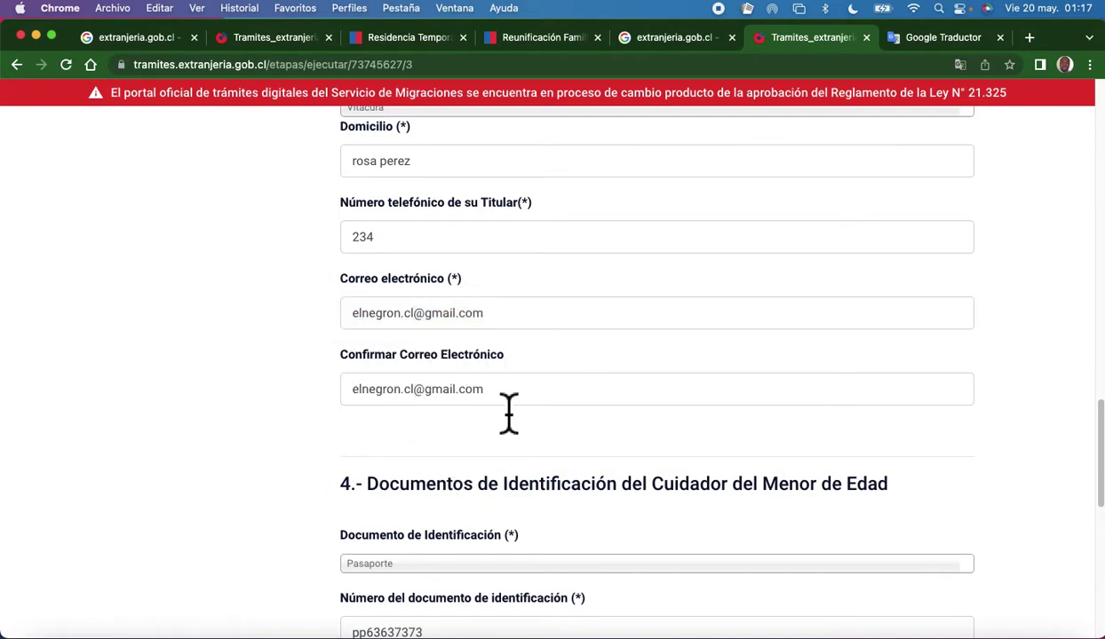
left_click_drag(513, 400, 291, 415)
left_click(240, 359)
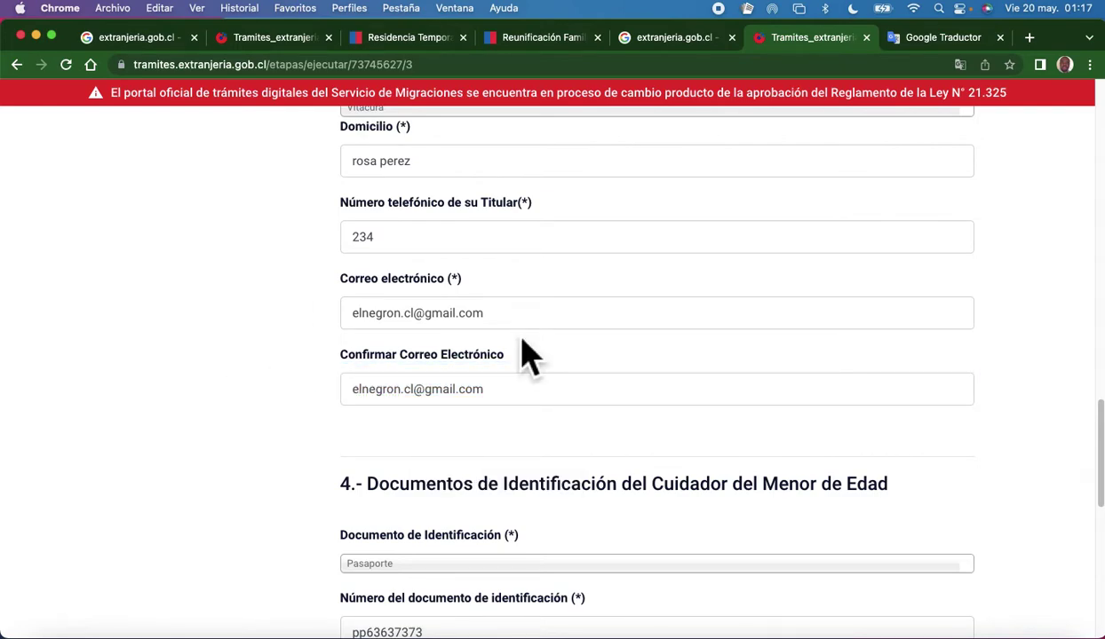
scroll(506, 448, "down", 2)
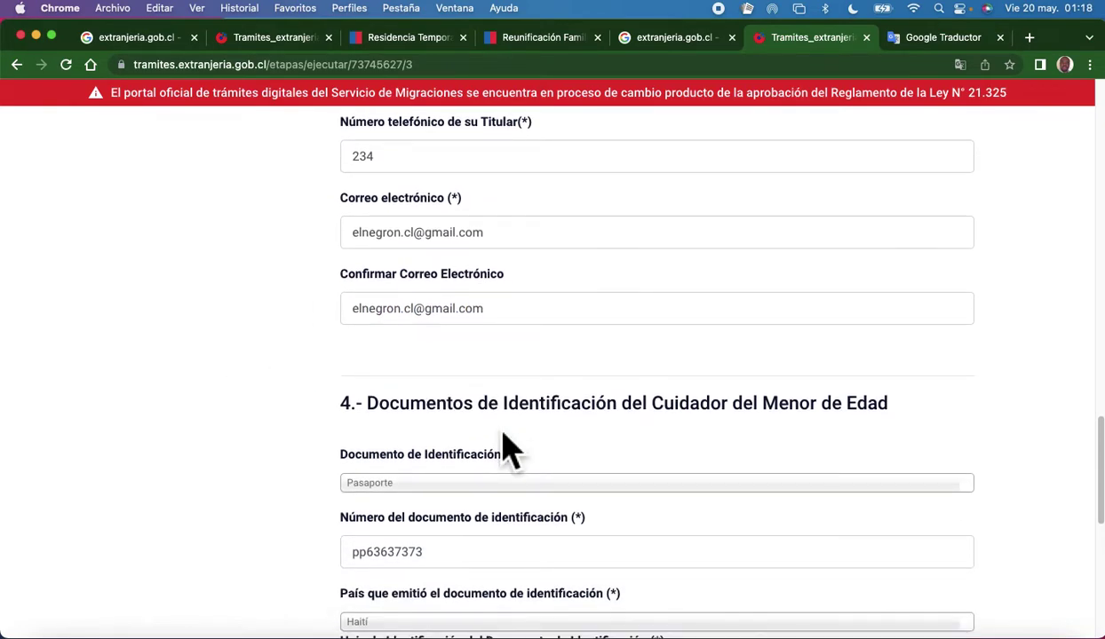
scroll(499, 373, "down", 3)
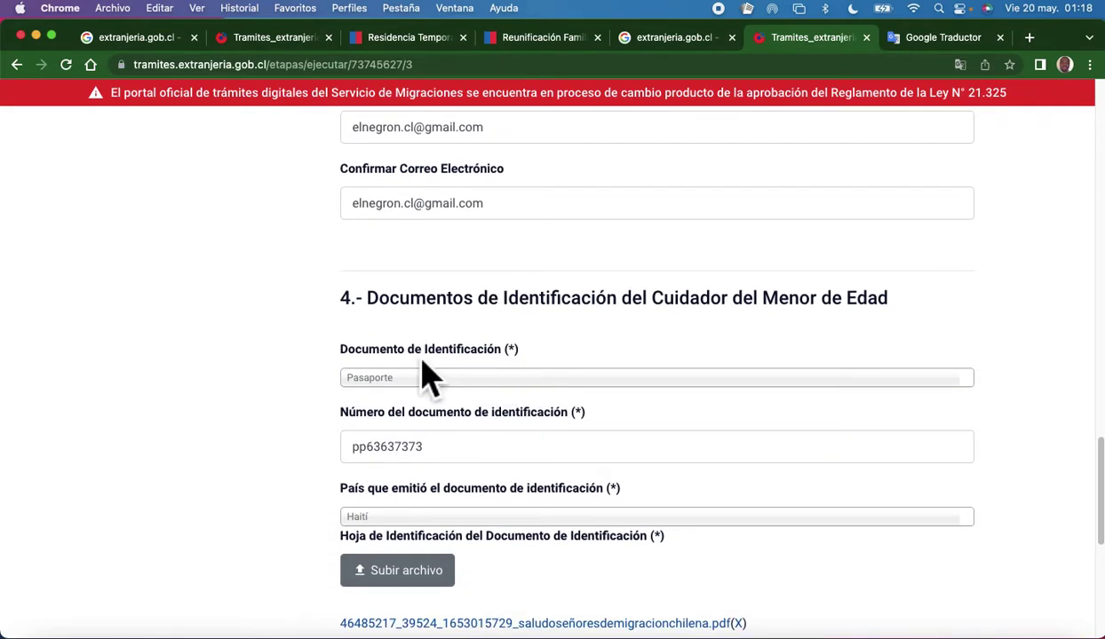
scroll(426, 369, "down", 3)
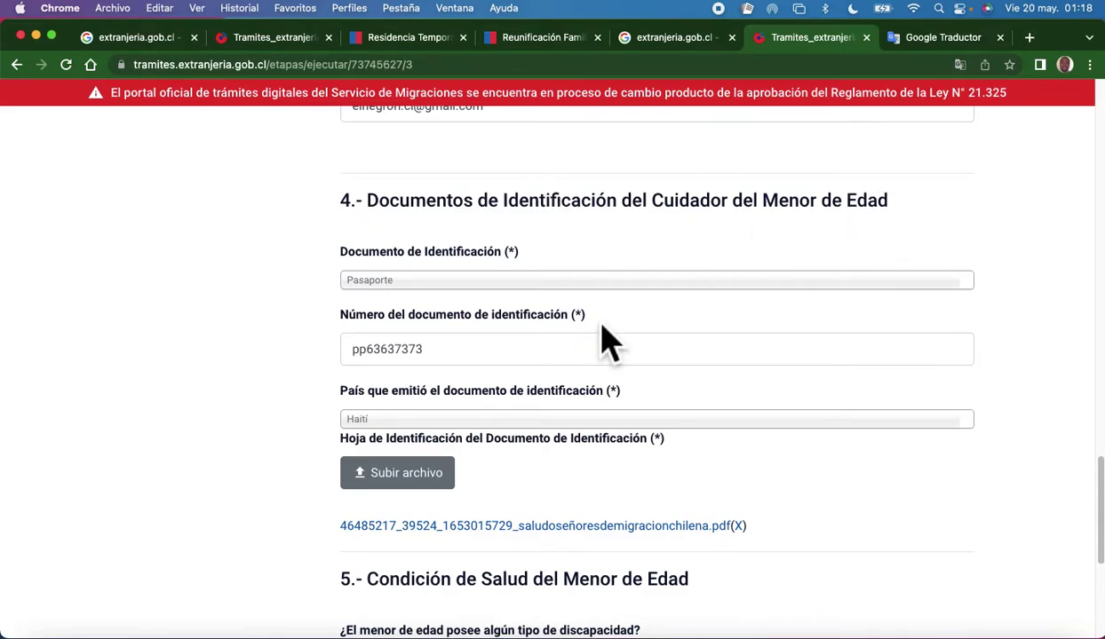
scroll(603, 338, "up", 5)
scroll(604, 337, "up", 10)
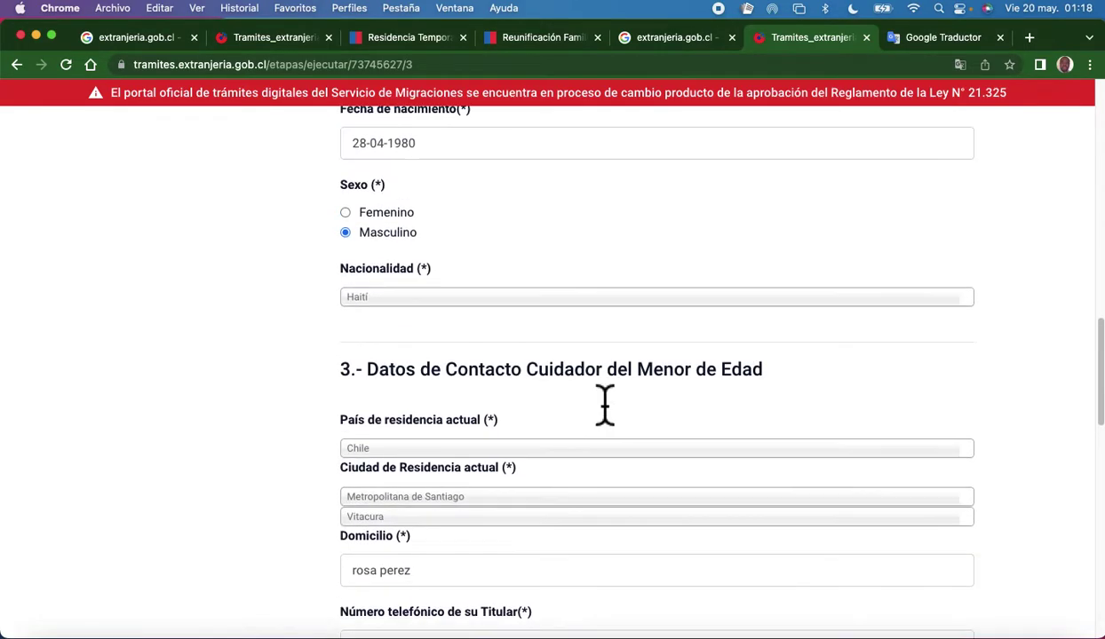
scroll(605, 404, "up", 6)
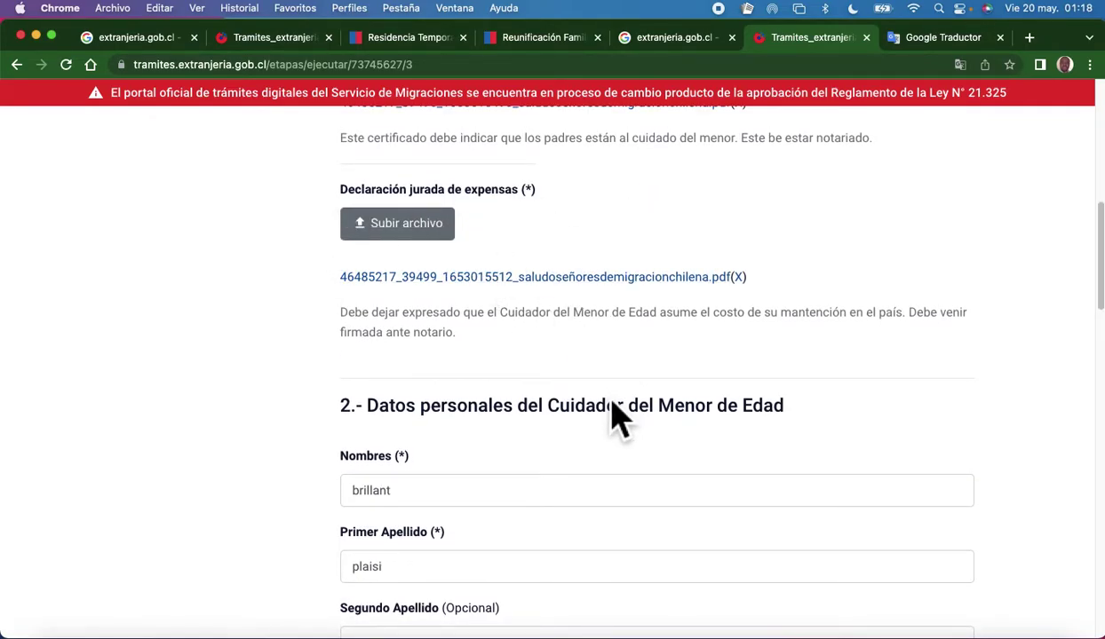
scroll(615, 418, "down", 6)
scroll(617, 418, "down", 15)
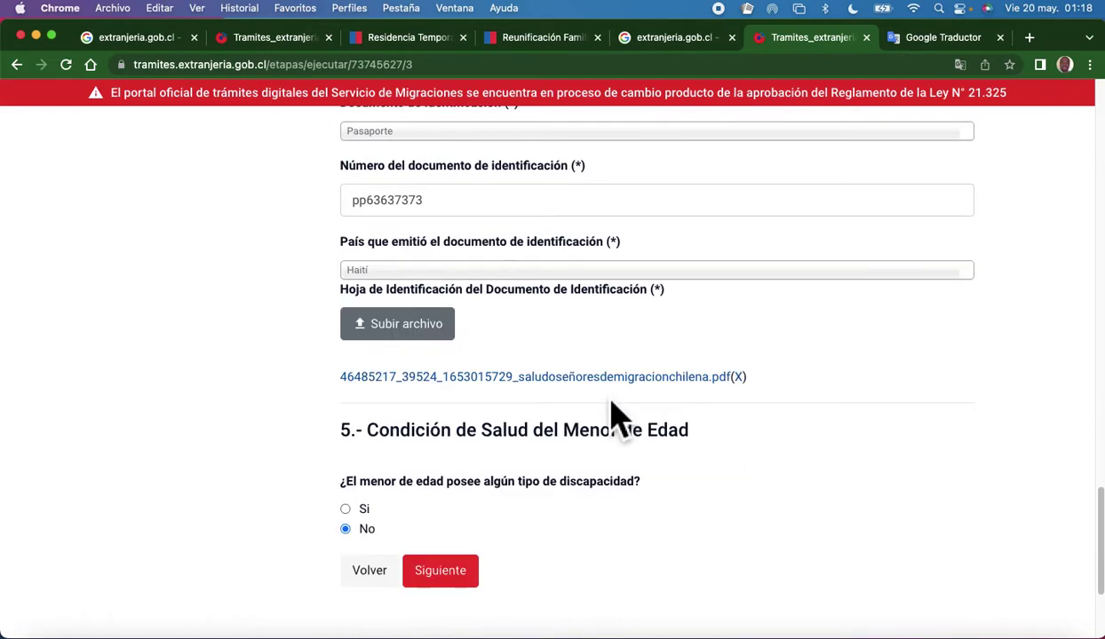
scroll(618, 420, "up", 4)
scroll(614, 415, "up", 7)
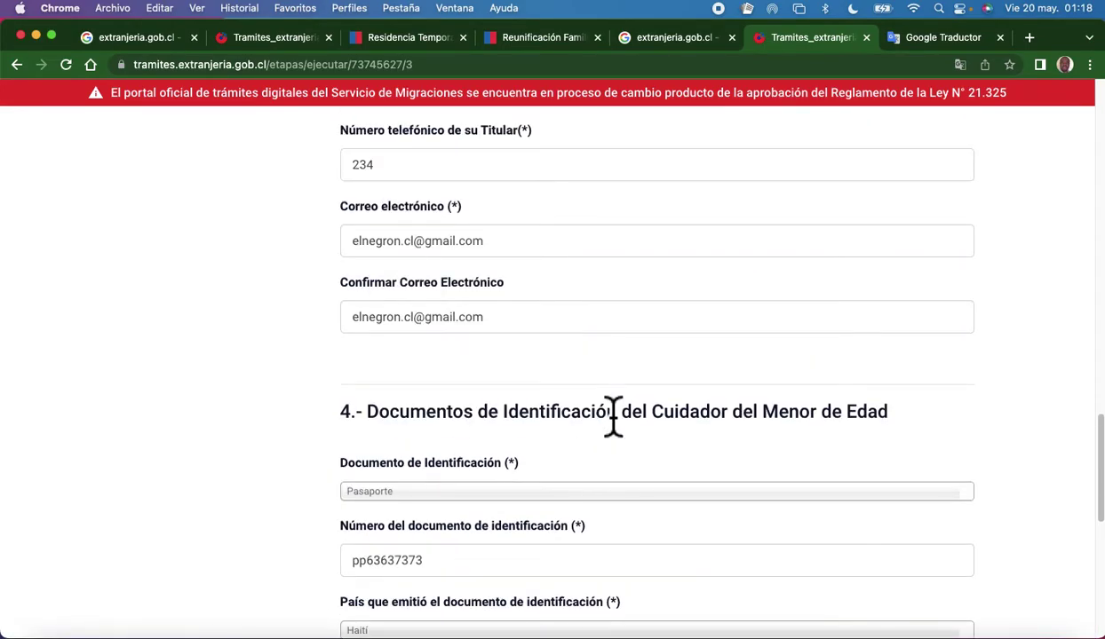
scroll(613, 417, "down", 5)
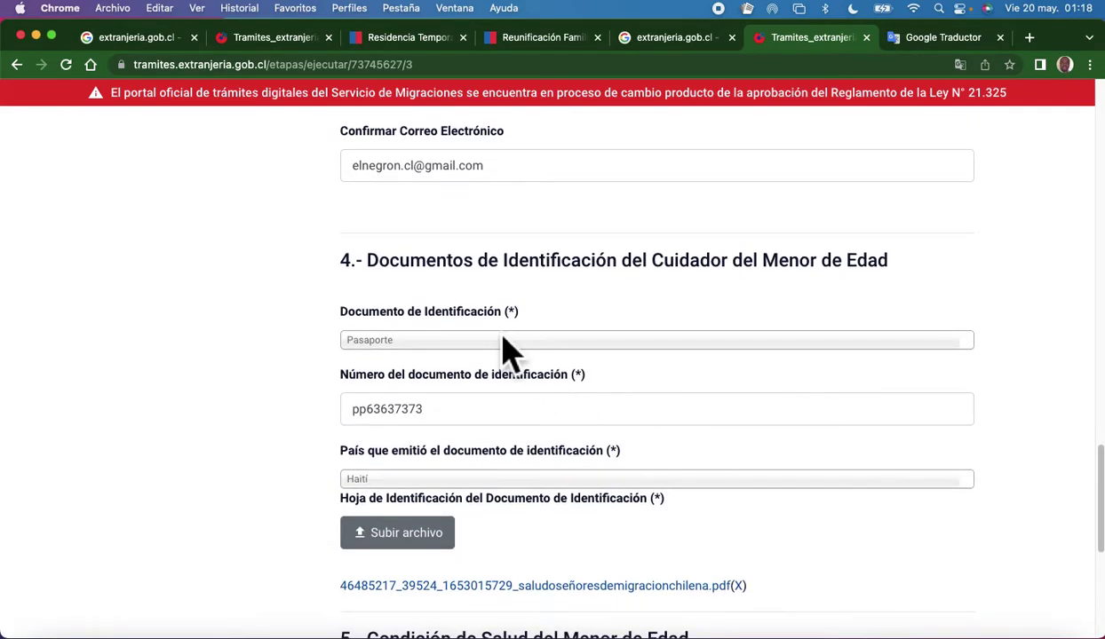
scroll(515, 355, "down", 2)
scroll(451, 266, "up", 1)
scroll(451, 266, "up", 1)
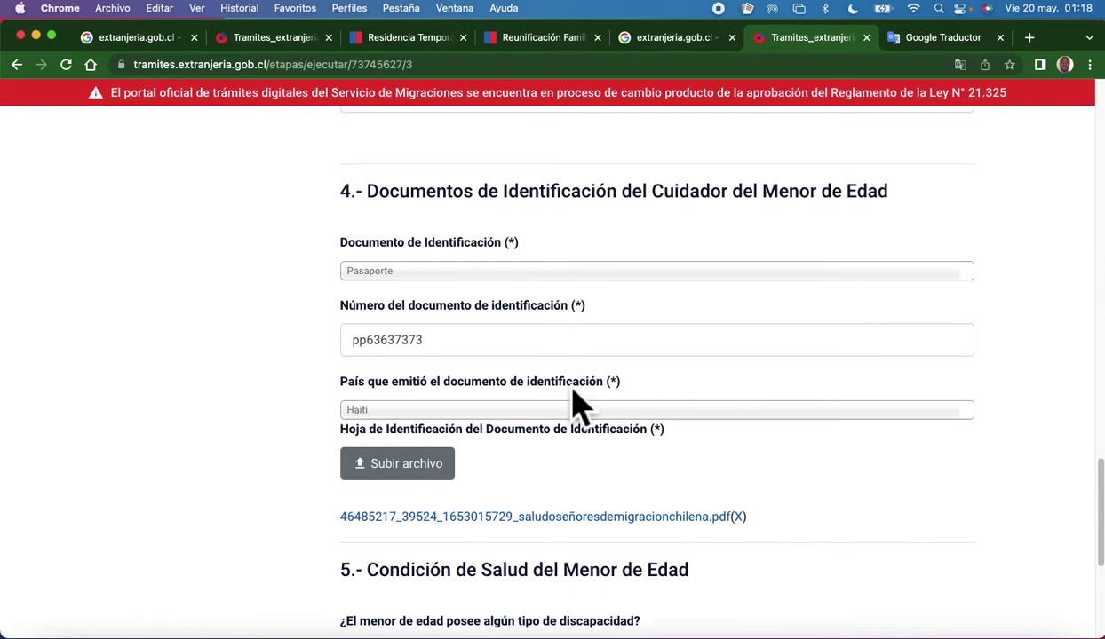
scroll(573, 391, "down", 5)
scroll(572, 399, "down", 2)
scroll(582, 402, "up", 5)
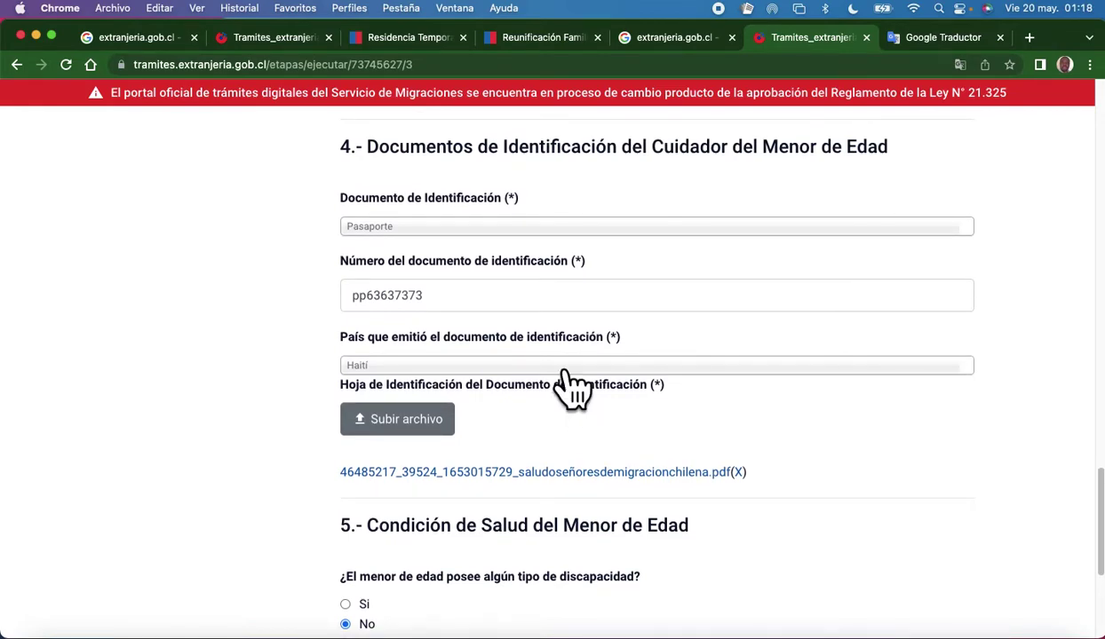
left_click(563, 232)
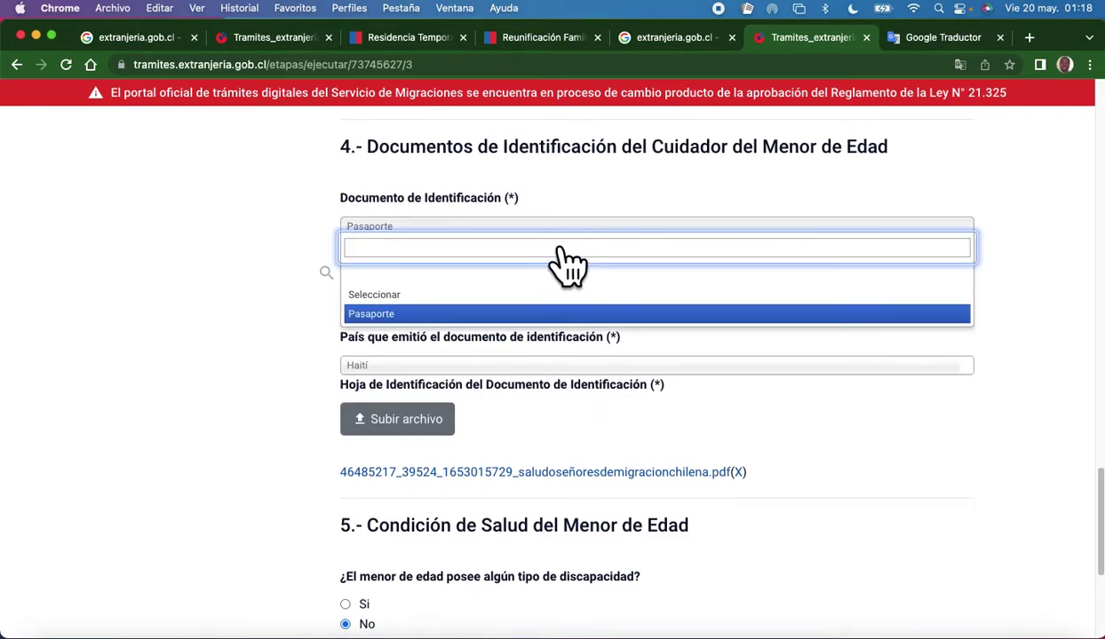
left_click(200, 254)
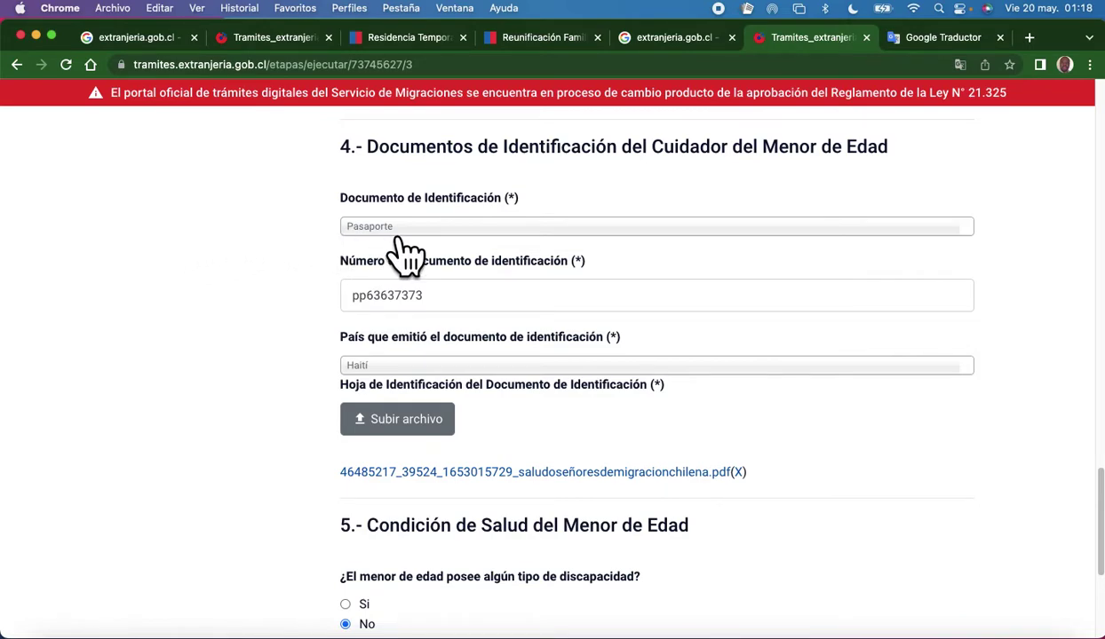
scroll(449, 234, "up", 1)
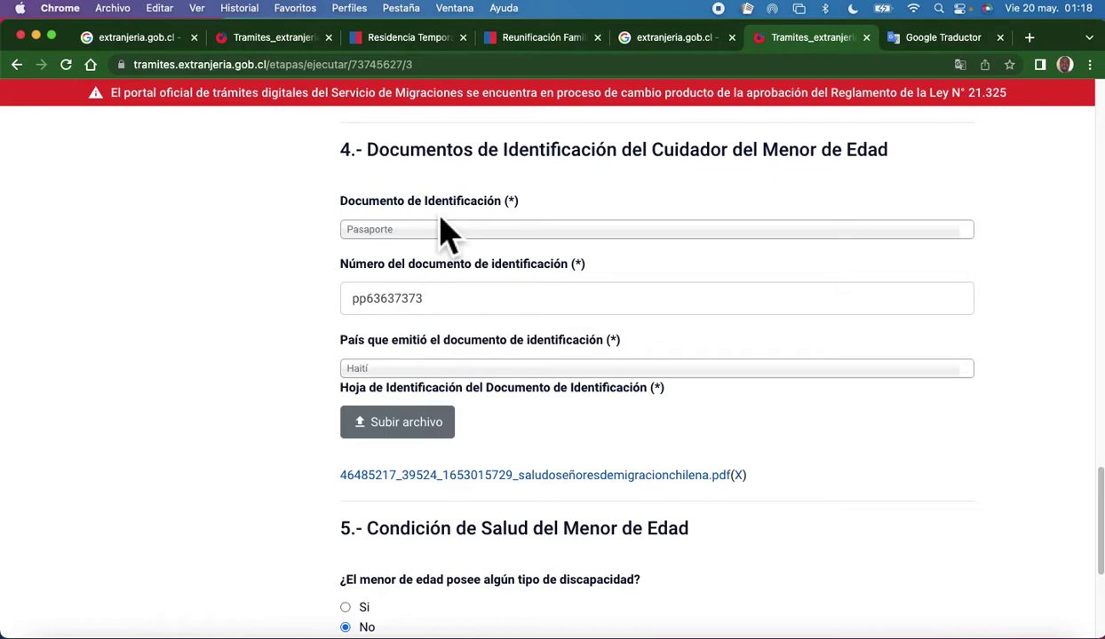
left_click(471, 229)
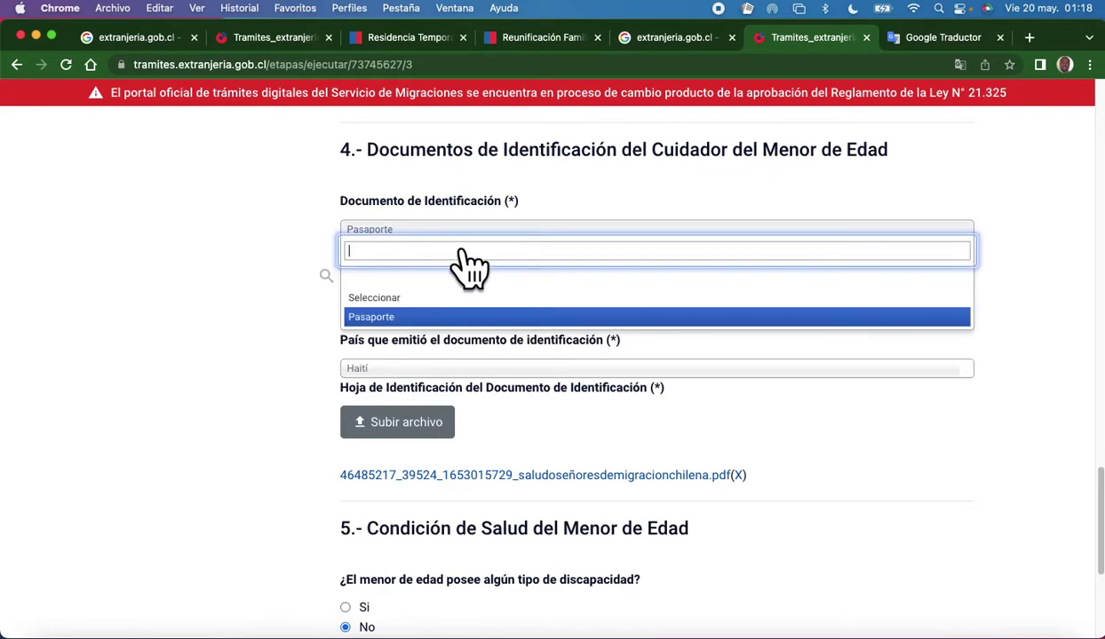
left_click(415, 318)
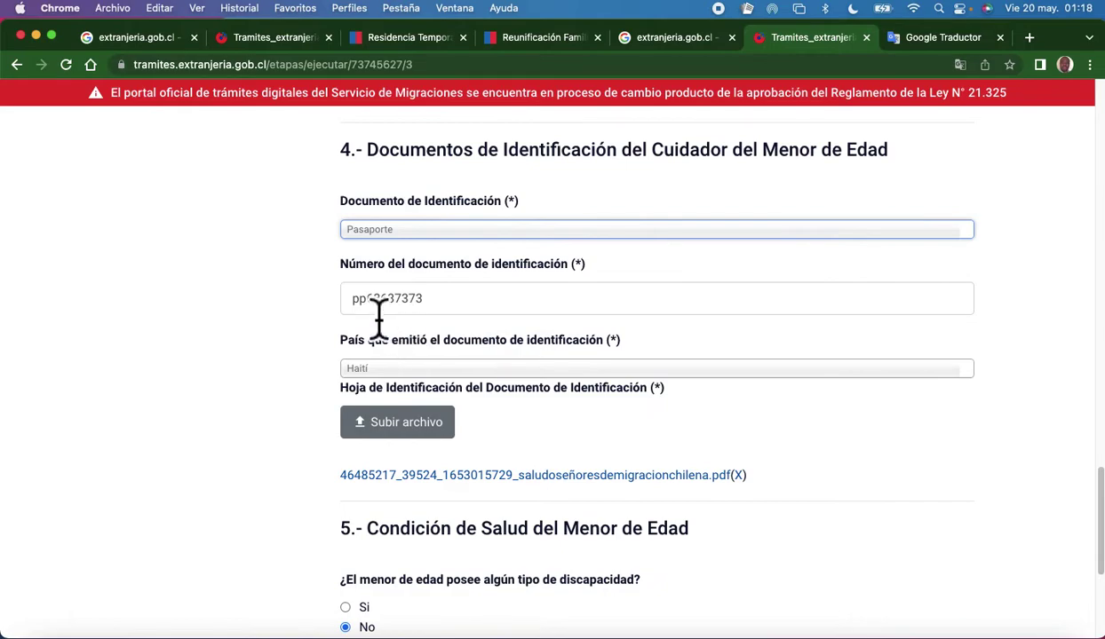
left_click(425, 234)
left_click(437, 317)
left_click(448, 313)
left_click_drag(439, 317, 314, 316)
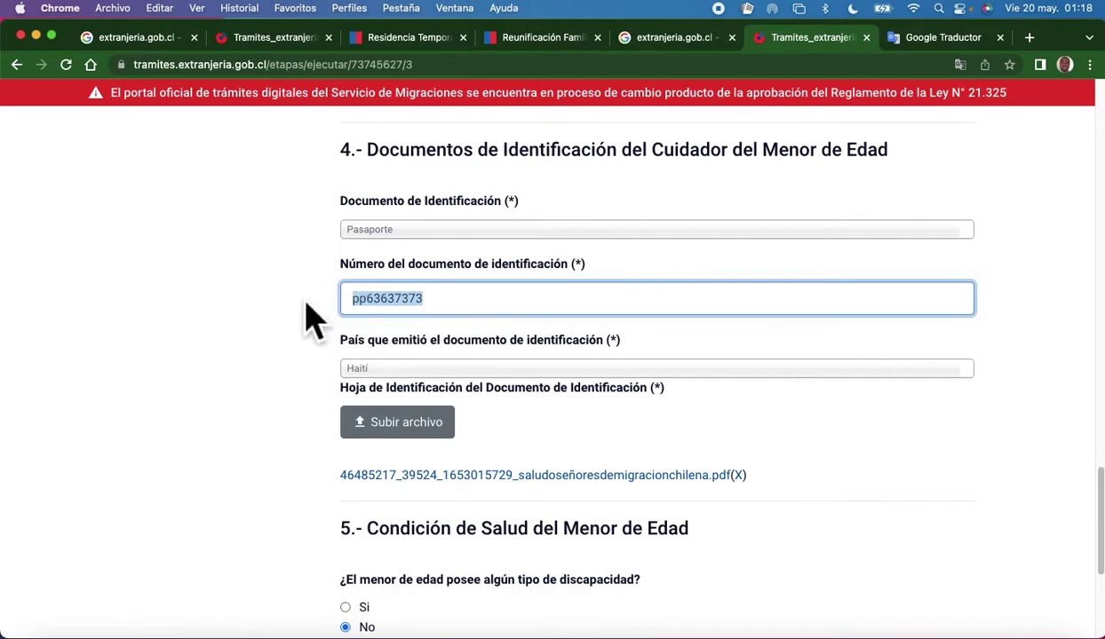
left_click(298, 316)
scroll(388, 371, "down", 3)
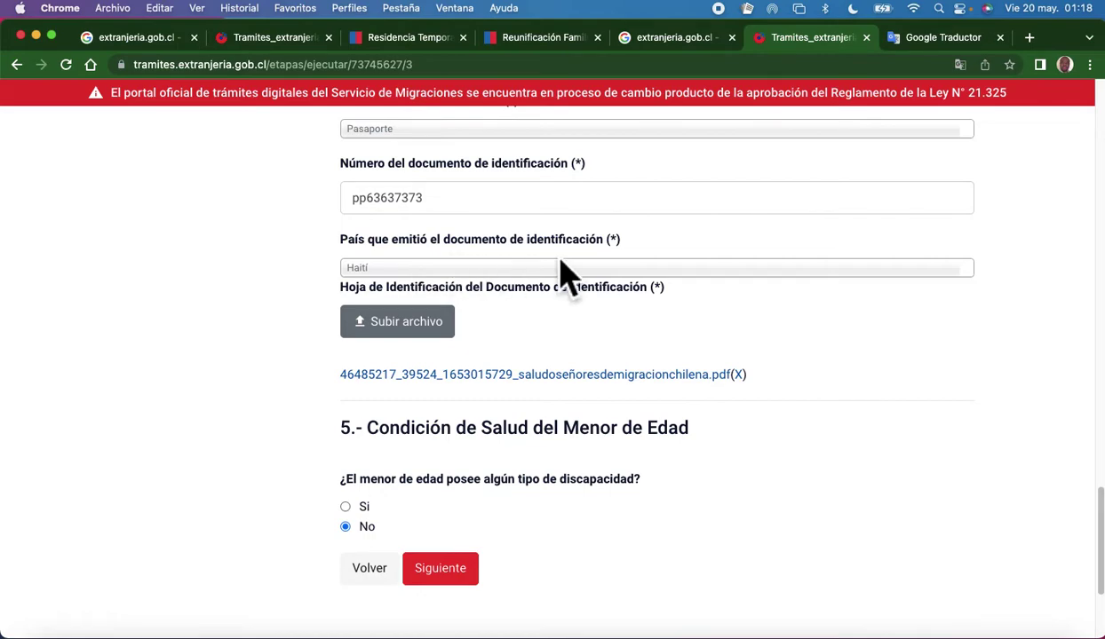
left_click(493, 269)
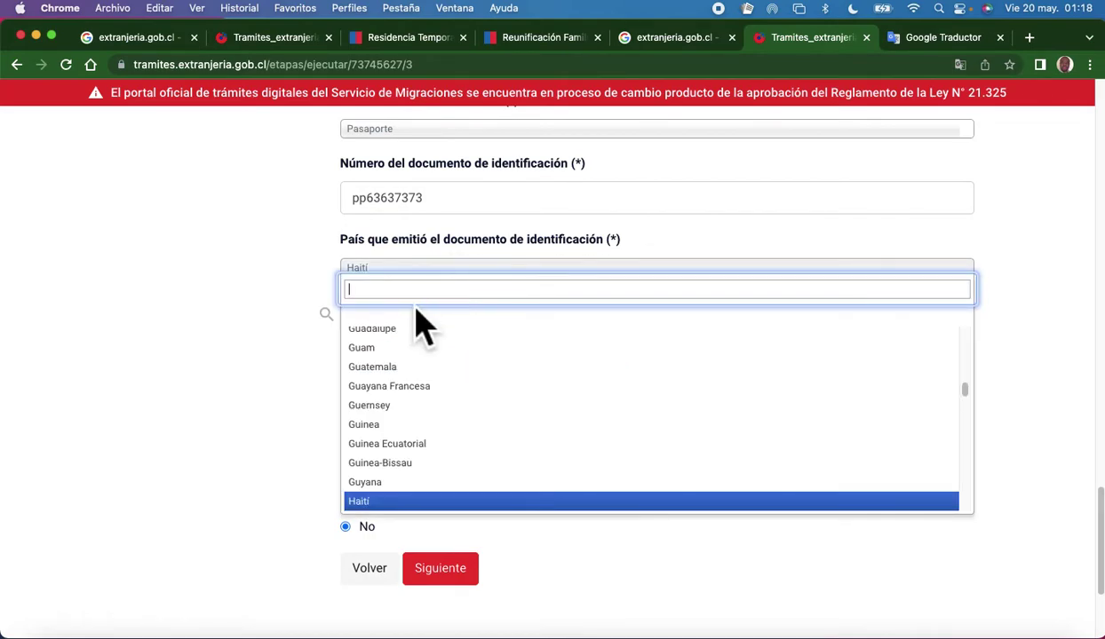
left_click(410, 291)
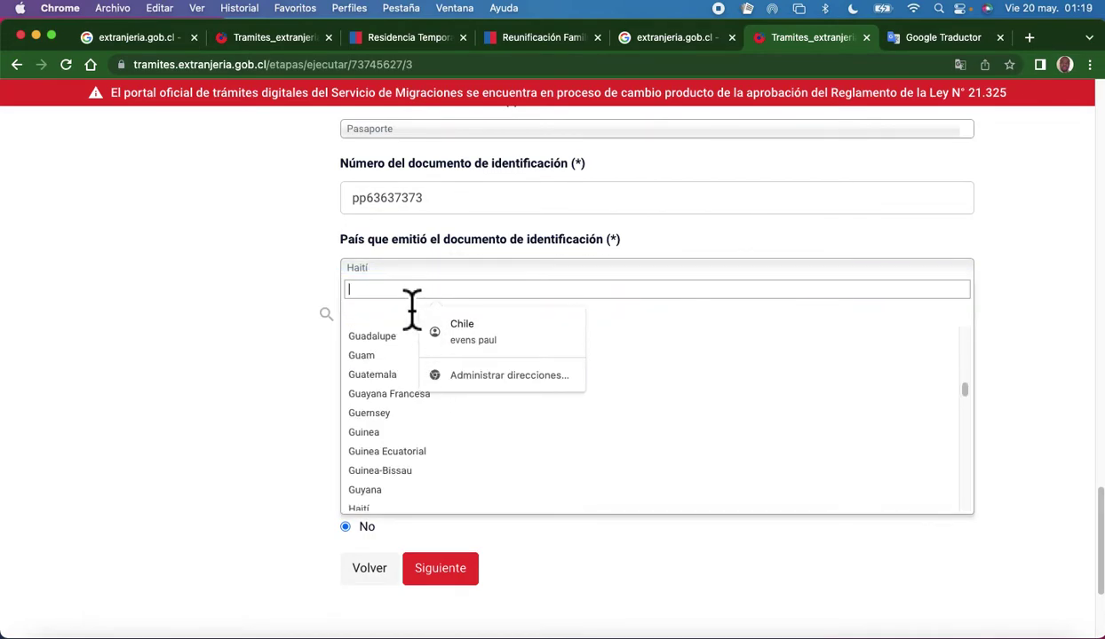
type("h")
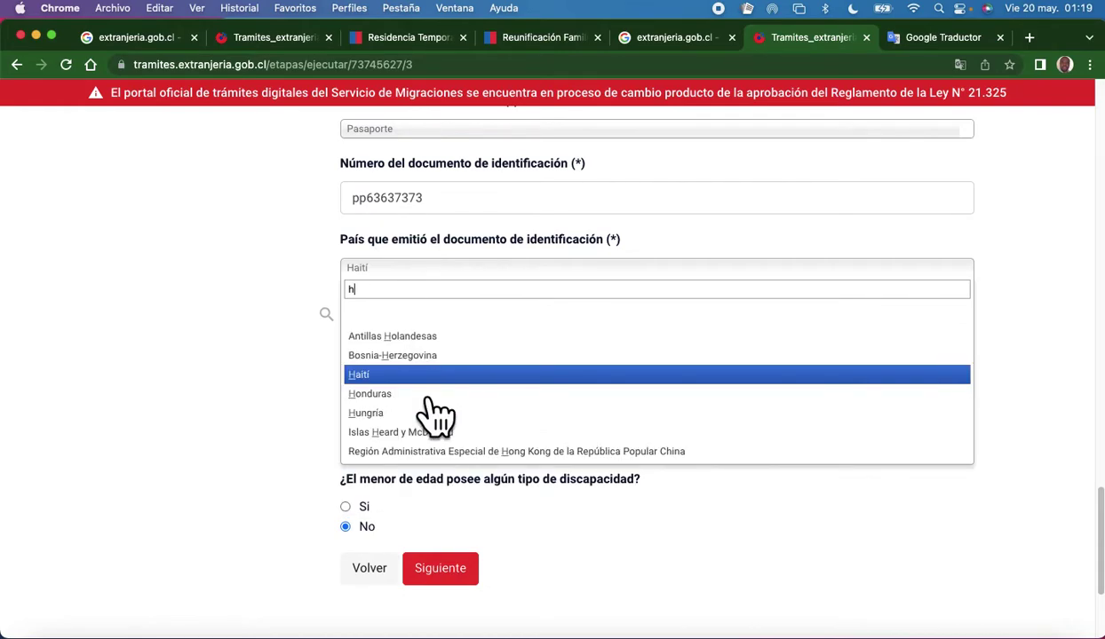
left_click(417, 374)
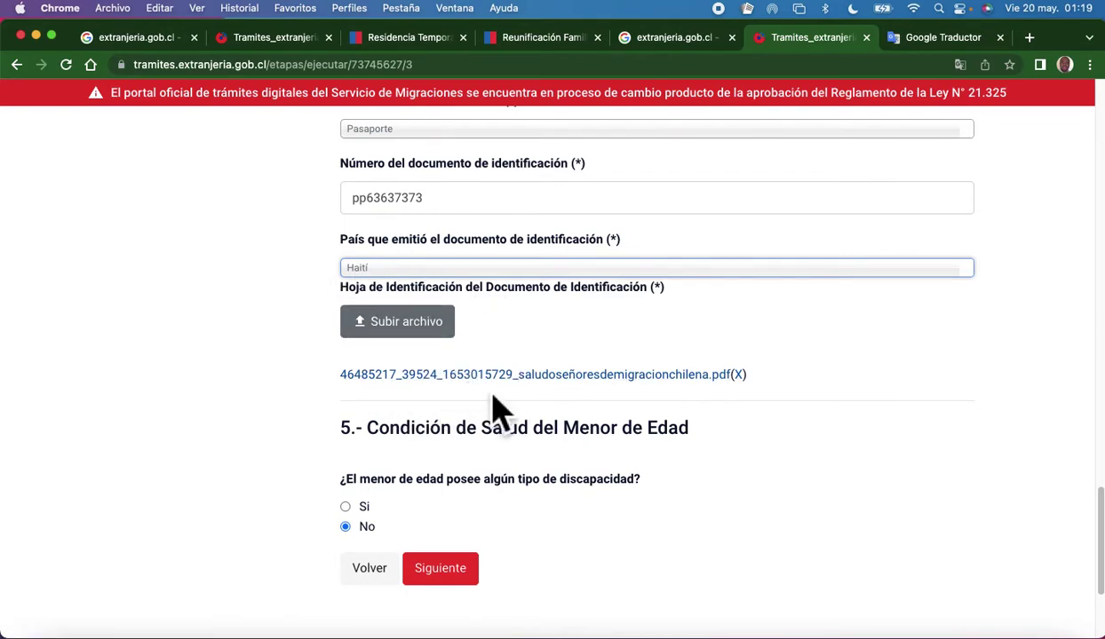
scroll(451, 375, "down", 1)
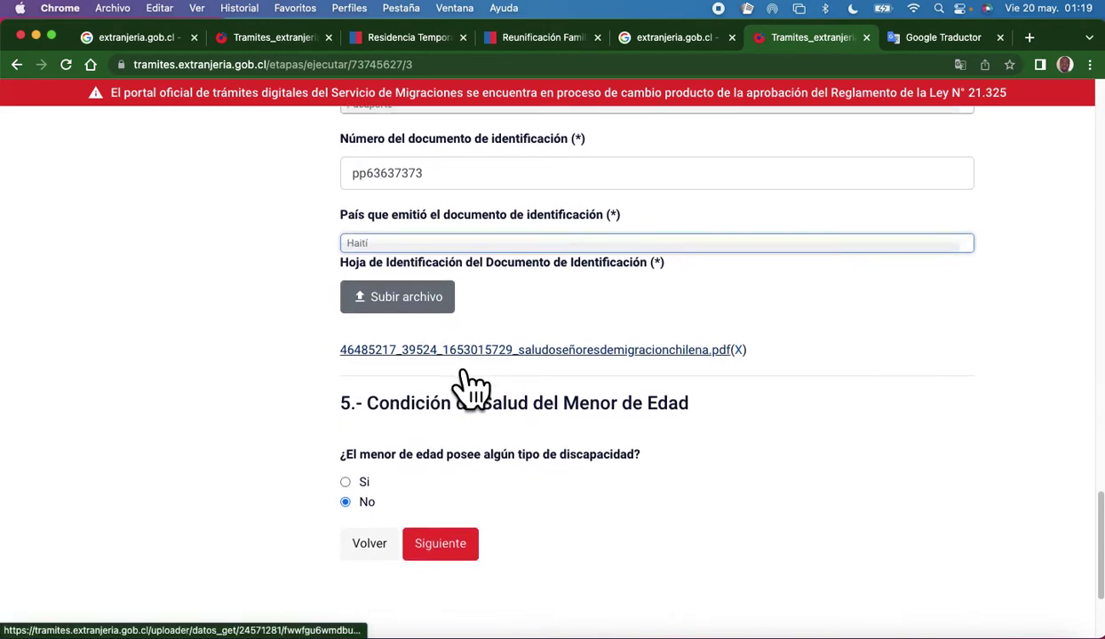
scroll(451, 374, "down", 2)
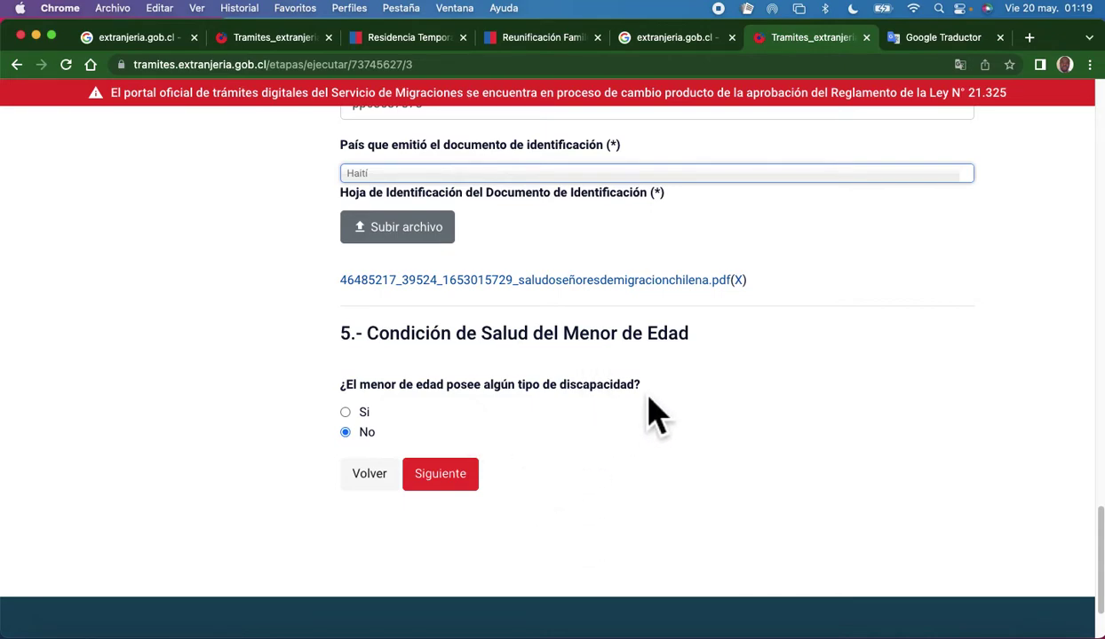
Answer Sí to the minor's disability question.
left_click(350, 420)
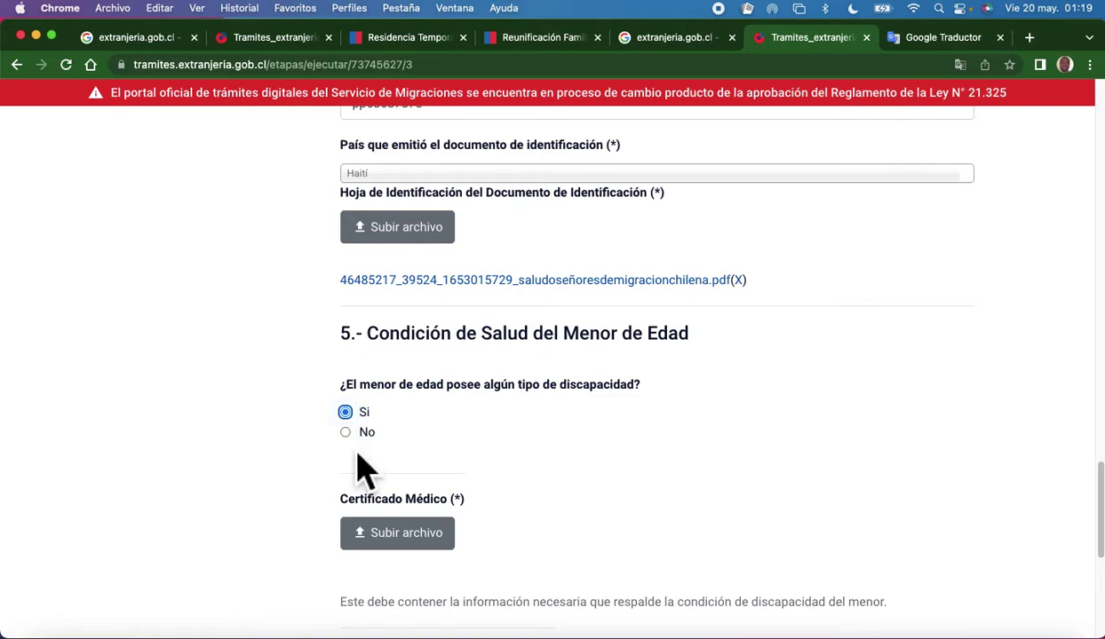
left_click(346, 433)
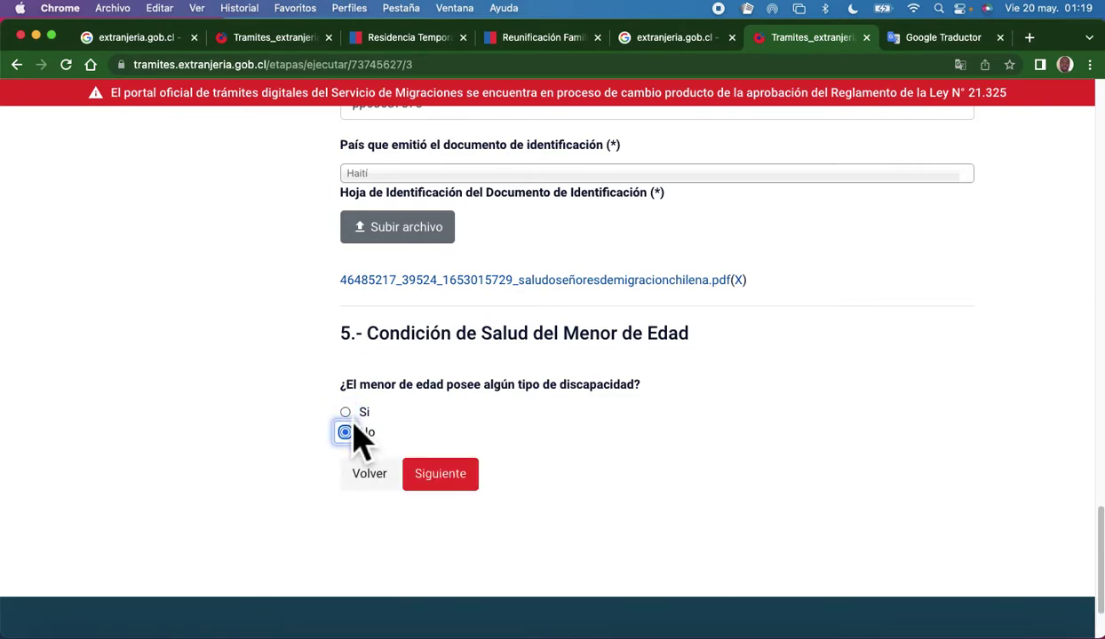
left_click(352, 421)
Copy the sentence explaining what the Certificado Médico must contain.
scroll(437, 565, "down", 4)
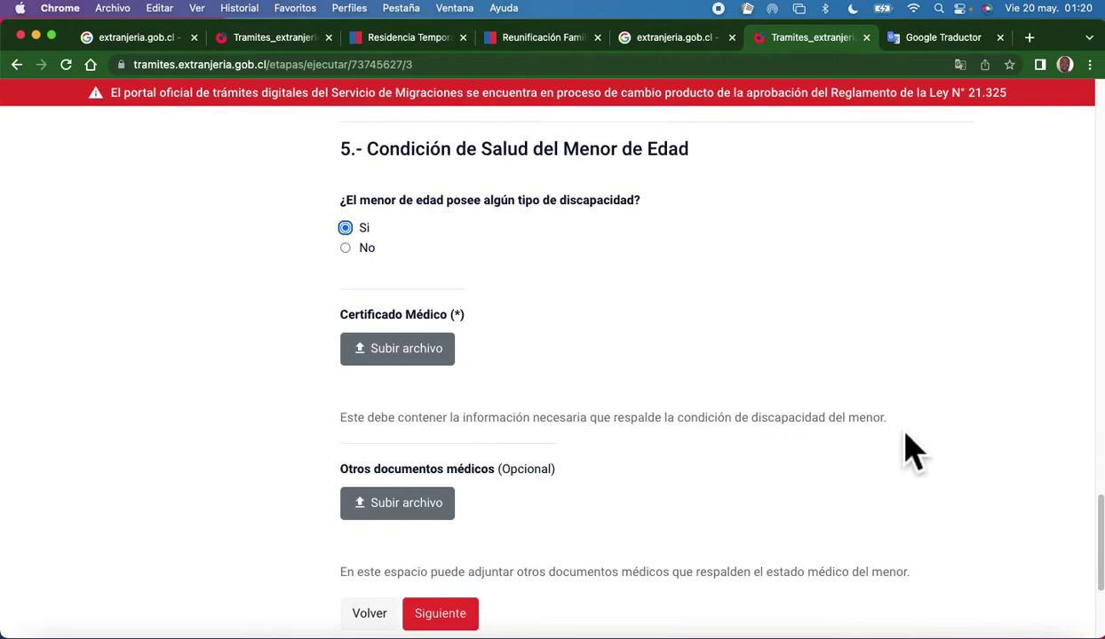
left_click_drag(881, 420, 348, 435)
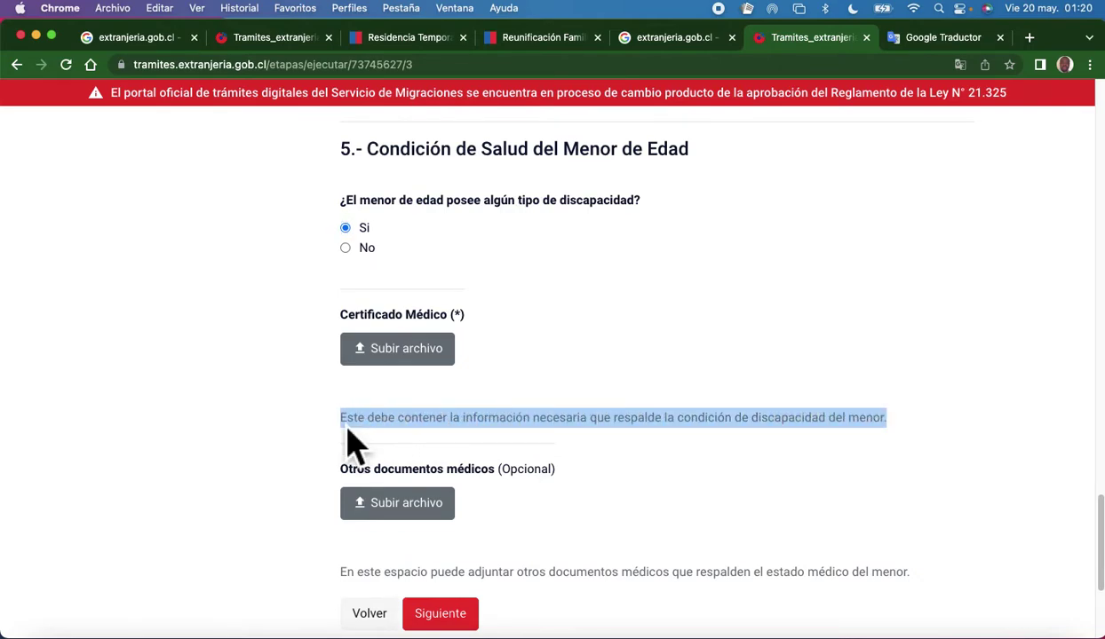
right_click(477, 425)
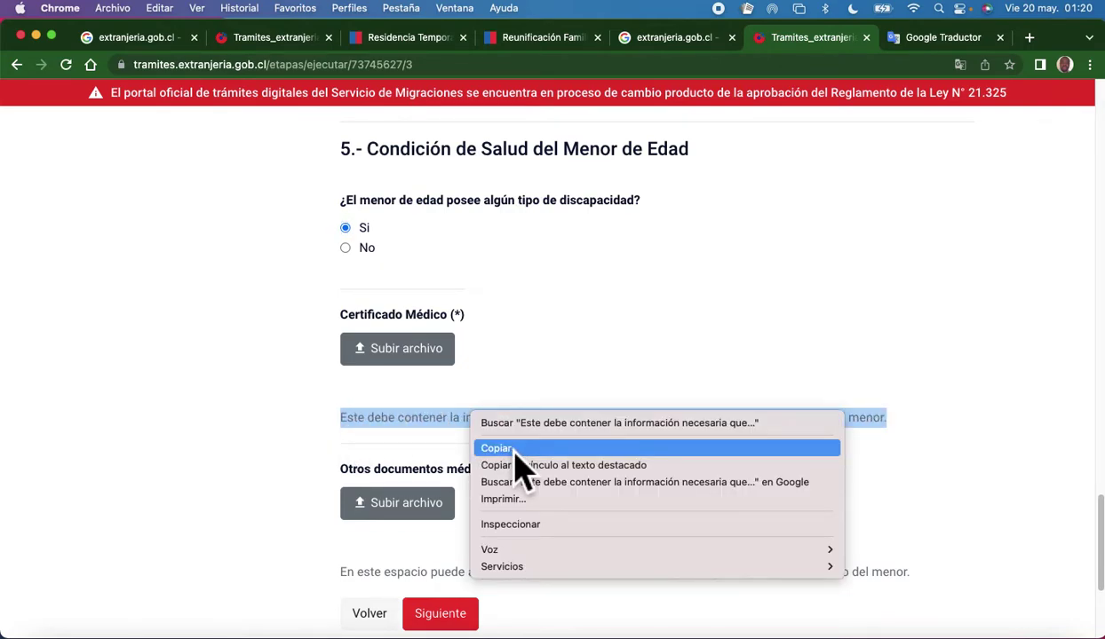
left_click(497, 448)
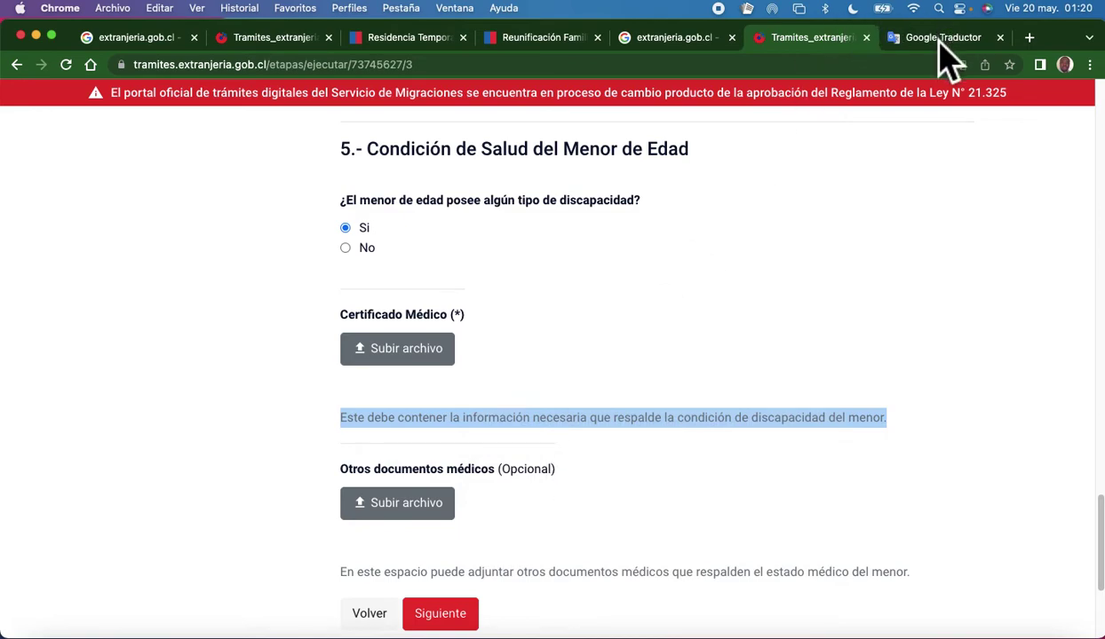
left_click(941, 41)
Replace the translator's source text with the medical certificate sentence, yielding 'Sa a dwe genyen enfòmasyon…'.
left_click(522, 247)
right_click(342, 248)
left_click(390, 360)
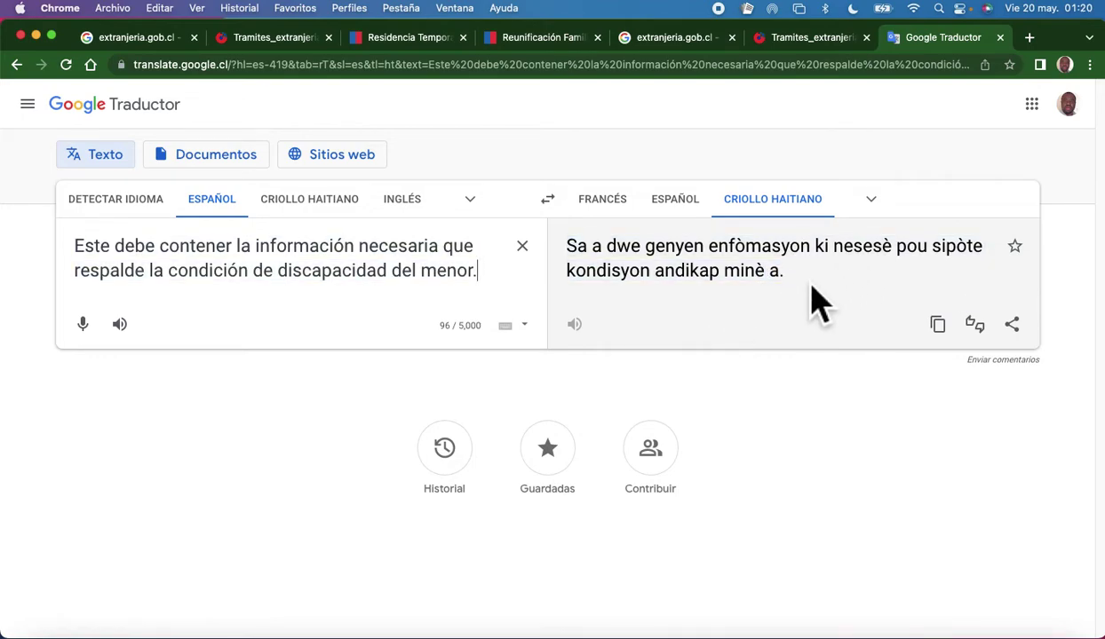
left_click(802, 37)
Clear the stray text highlight, mark the minor as having no disability, and submit the documentation page.
scroll(400, 444, "down", 1)
left_click(284, 498)
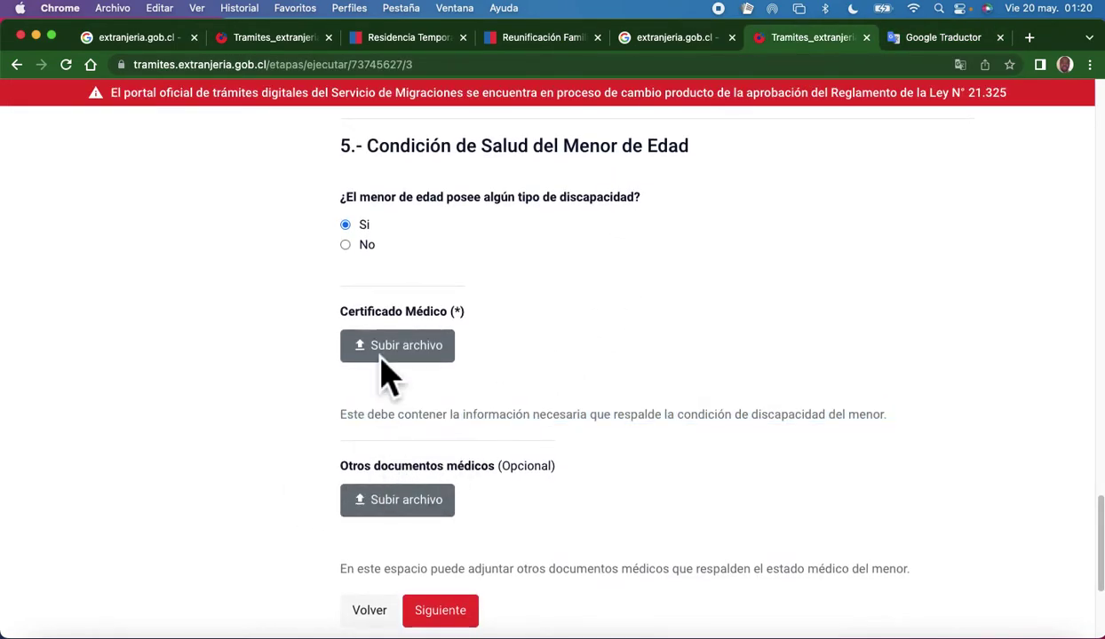
scroll(355, 289, "up", 1)
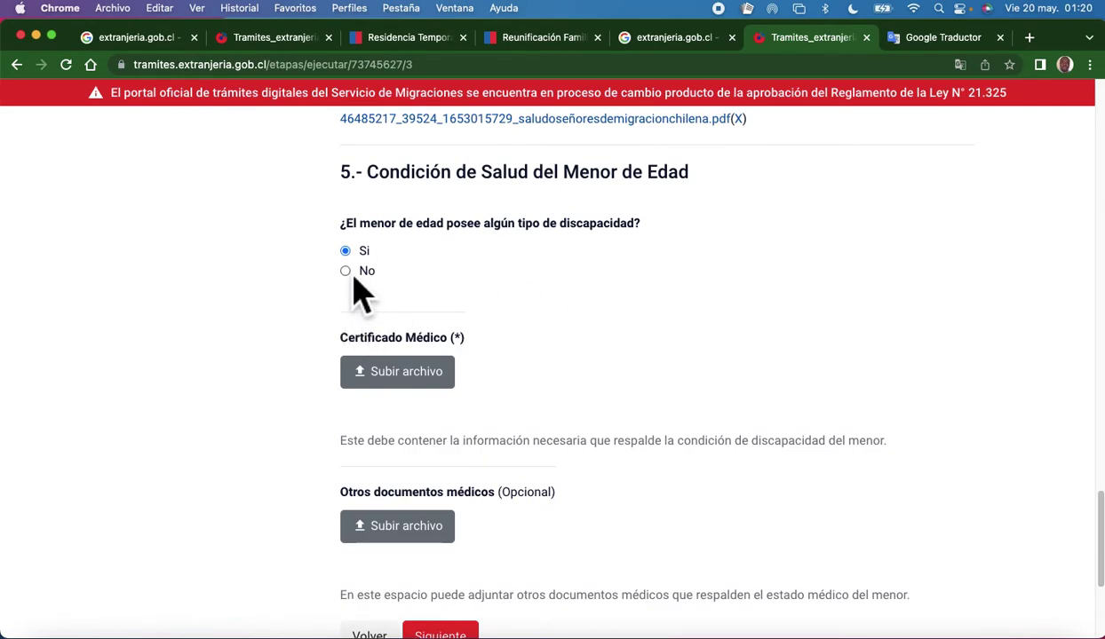
left_click(346, 272)
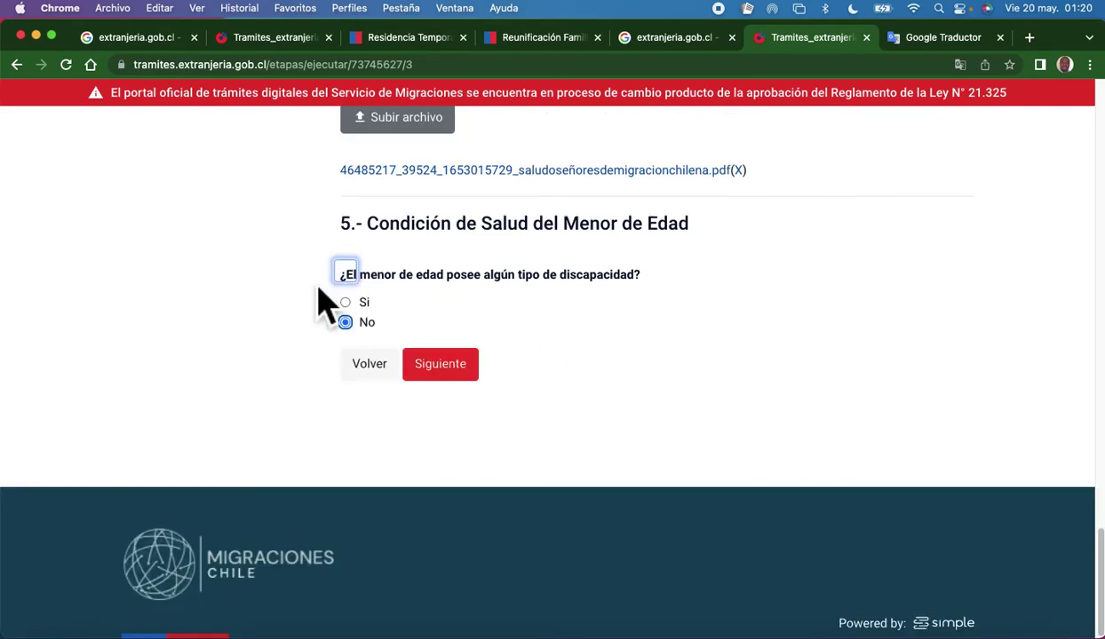
scroll(293, 315, "up", 4)
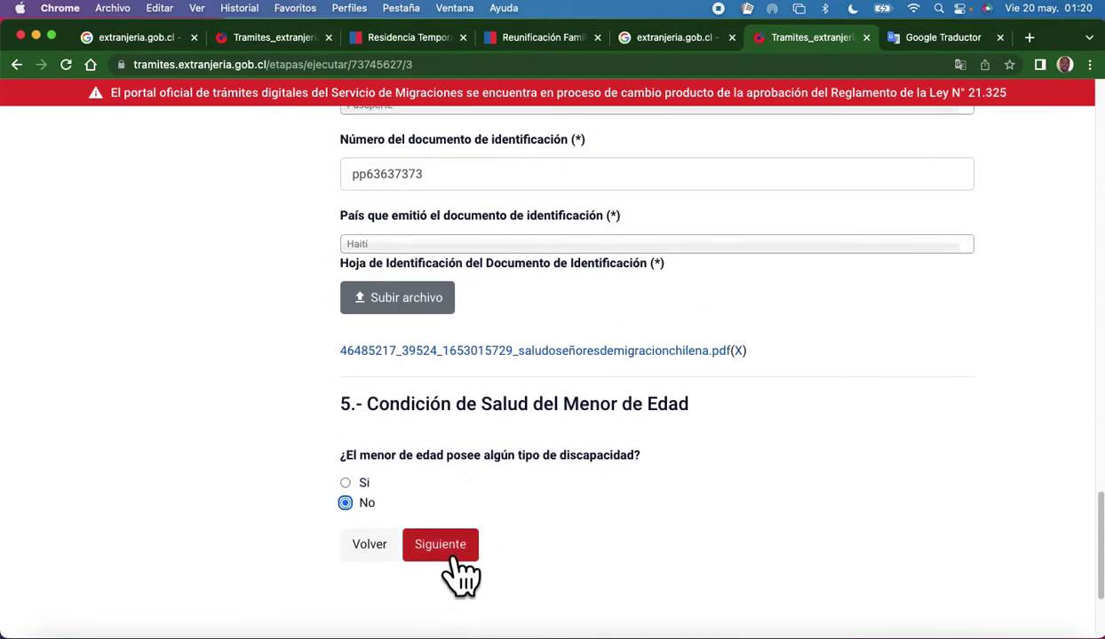
left_click(464, 560)
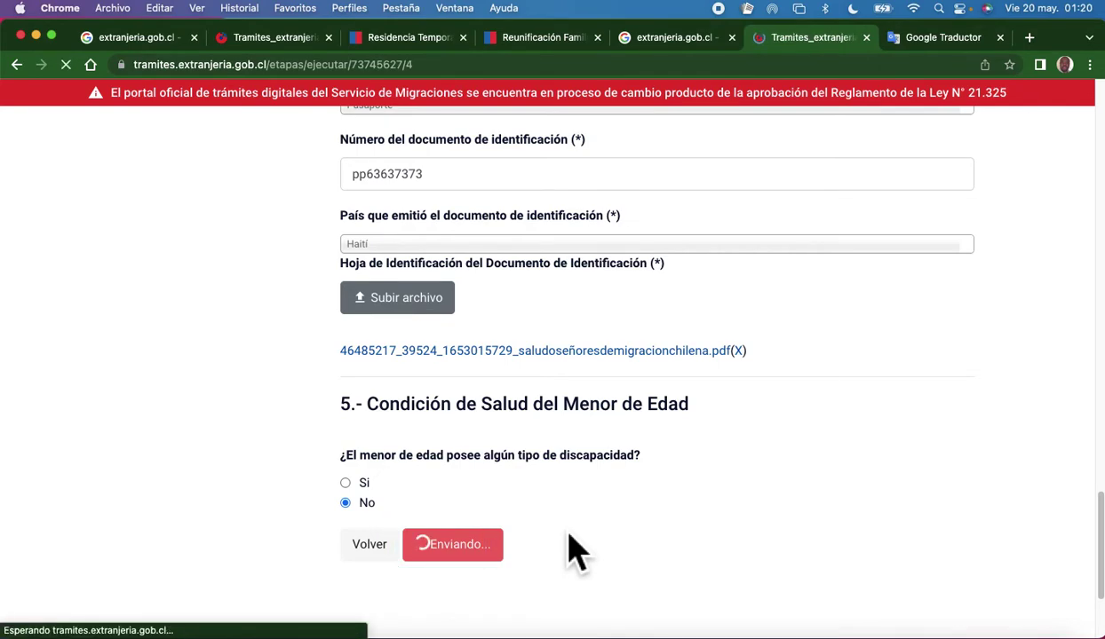
Review the applicant and representative details in the Resumen de Postulación tables.
scroll(567, 530, "down", 4)
scroll(565, 530, "down", 4)
scroll(559, 528, "up", 5)
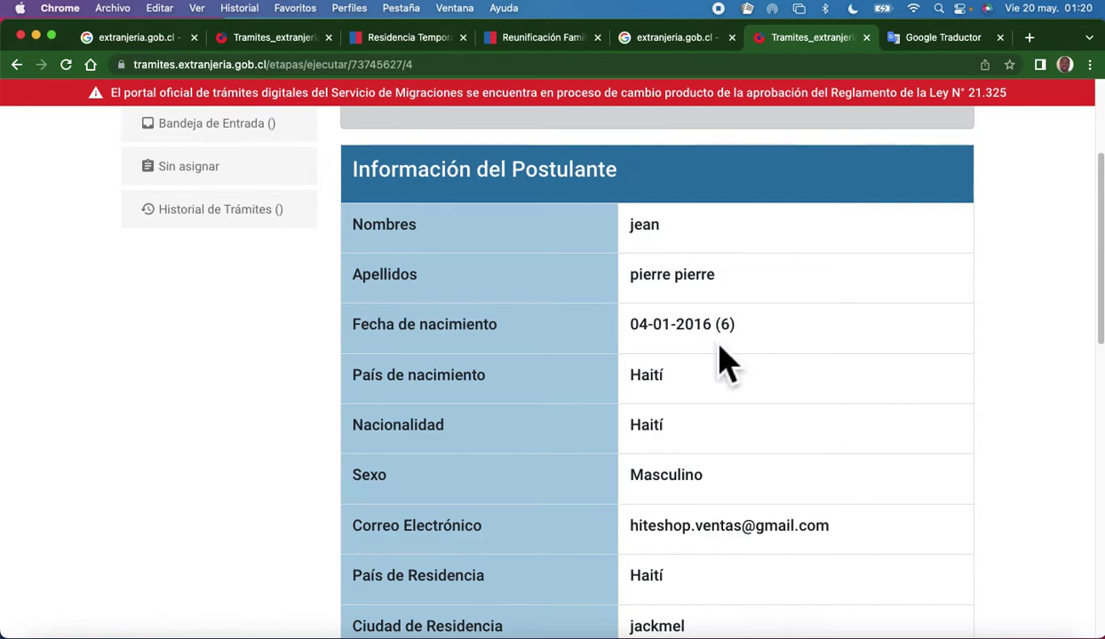
scroll(633, 363, "down", 2)
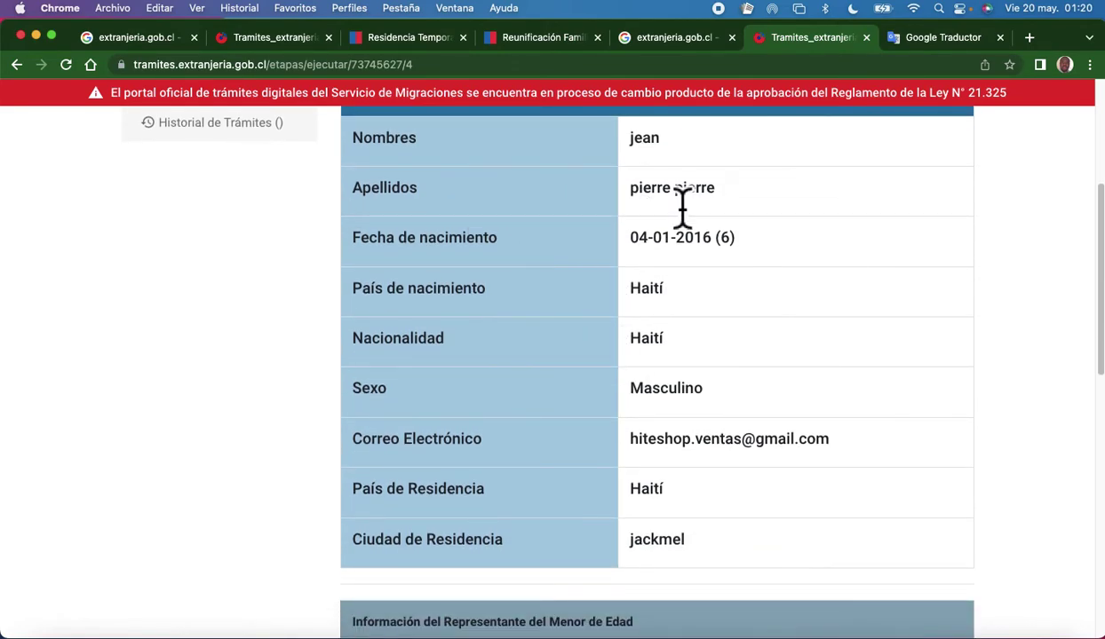
scroll(675, 244, "down", 1)
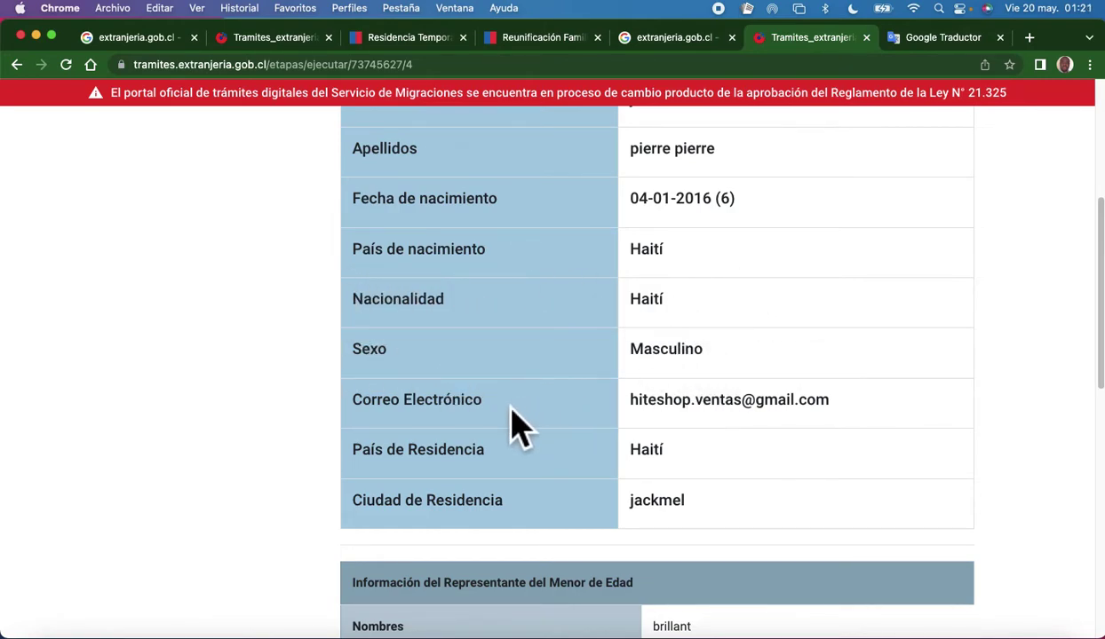
scroll(582, 418, "down", 1)
scroll(582, 418, "down", 3)
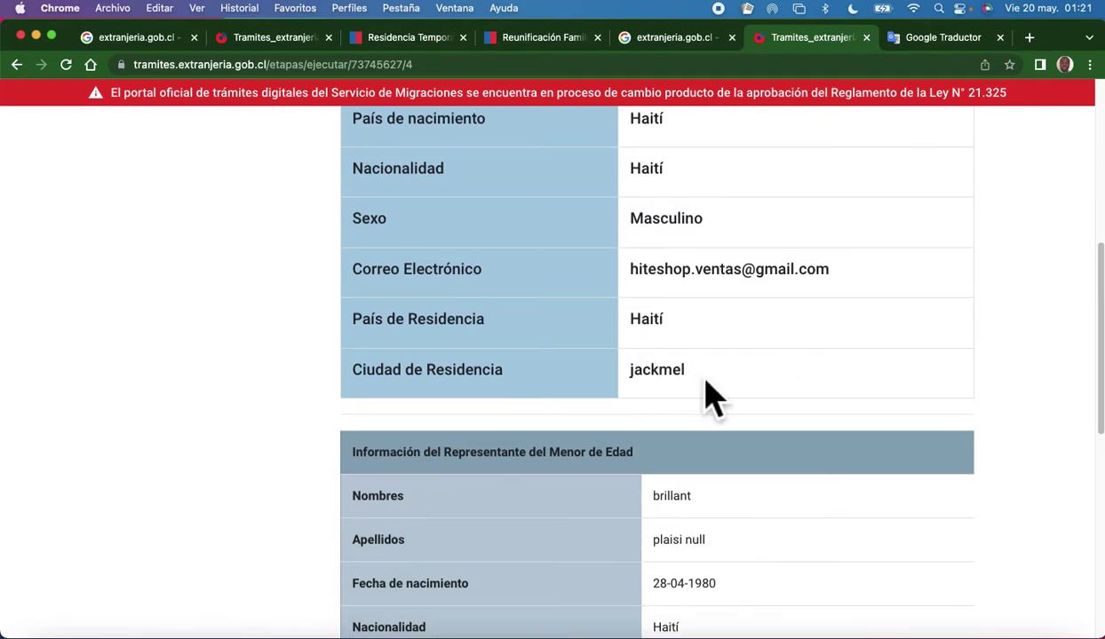
scroll(597, 369, "up", 3)
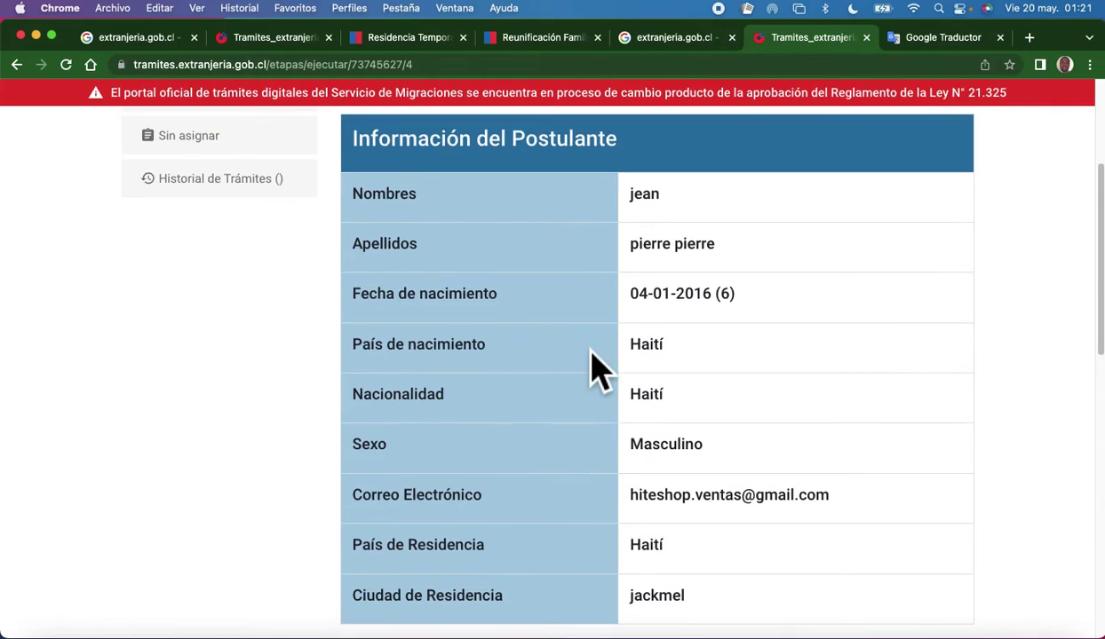
scroll(597, 368, "down", 2)
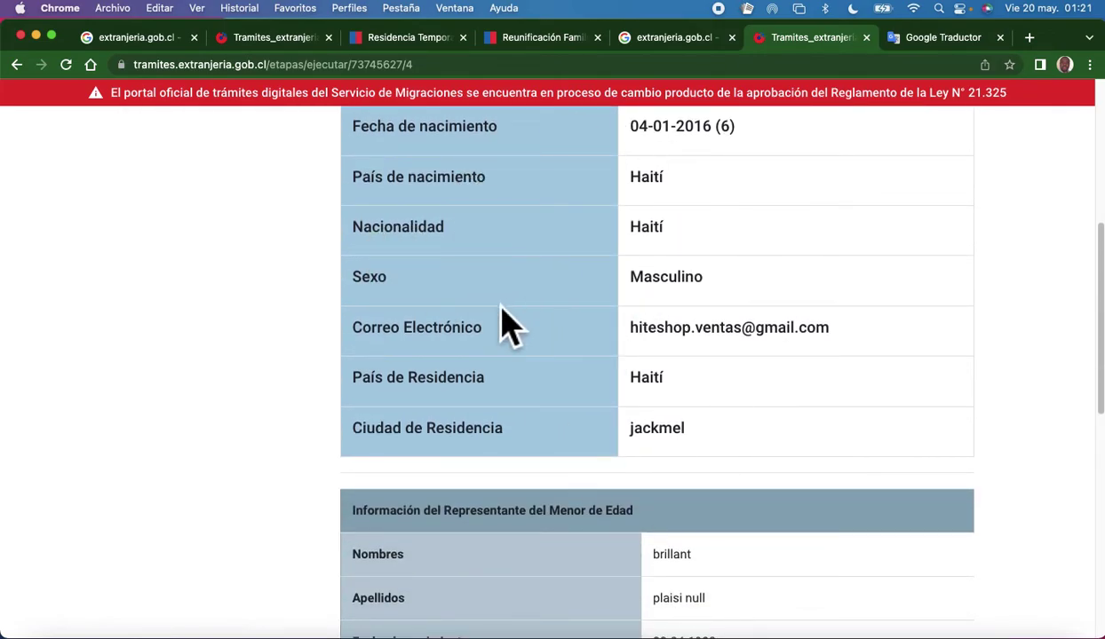
scroll(469, 387, "down", 5)
scroll(469, 387, "up", 1)
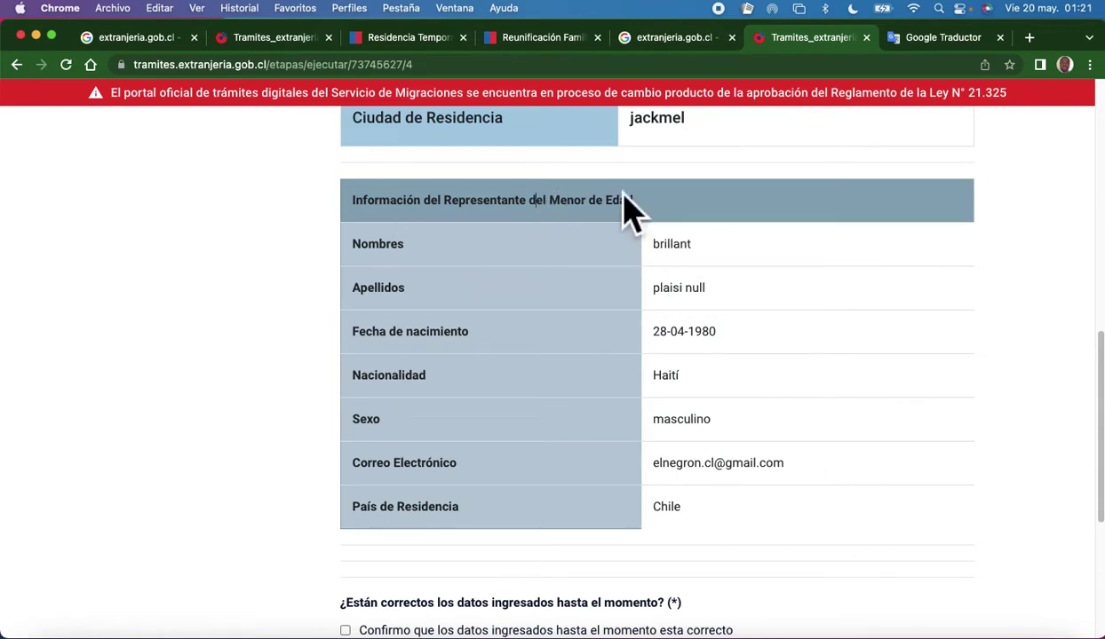
left_click_drag(641, 209, 600, 302)
left_click(586, 408)
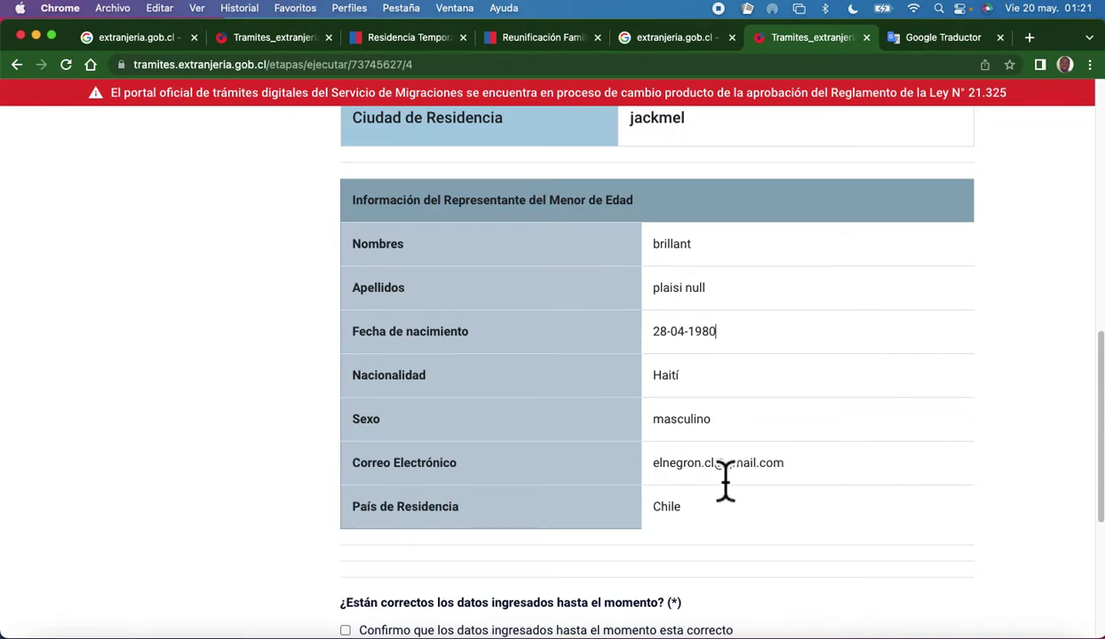
Tick the checkbox confirming the entered data is correct and submit the summary.
scroll(604, 497, "down", 1)
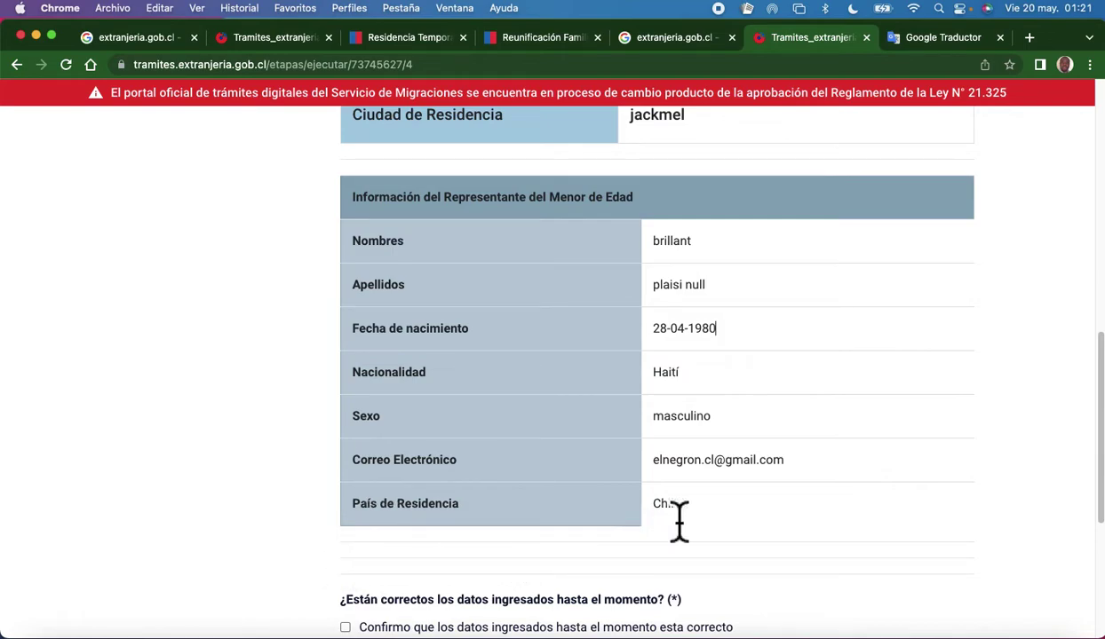
scroll(702, 531, "down", 5)
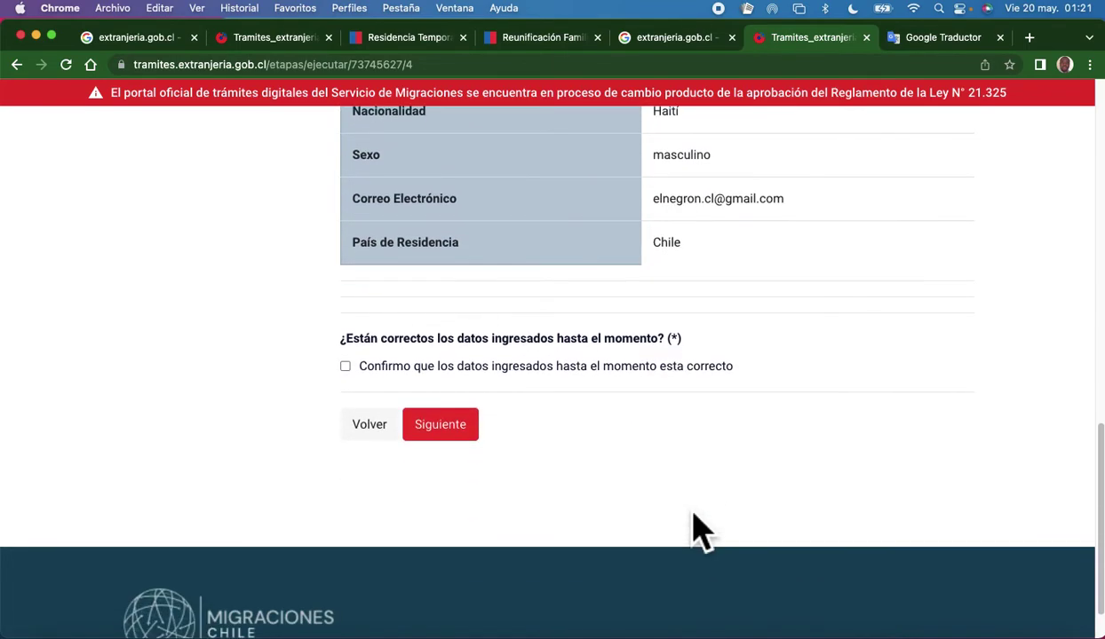
scroll(636, 457, "up", 10)
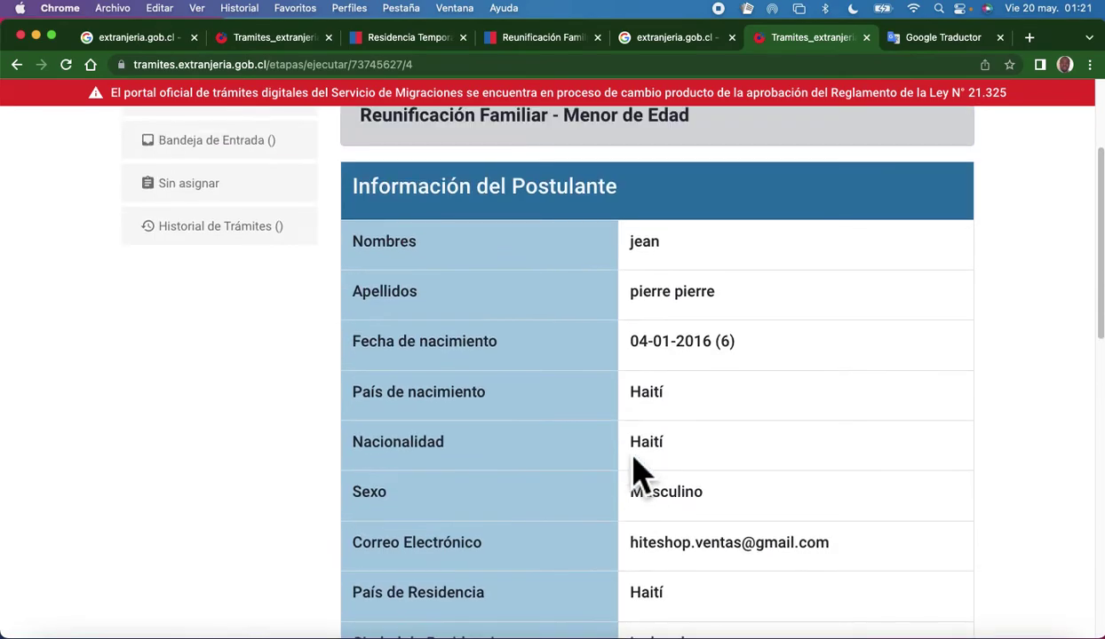
scroll(635, 473, "down", 3)
scroll(622, 469, "down", 10)
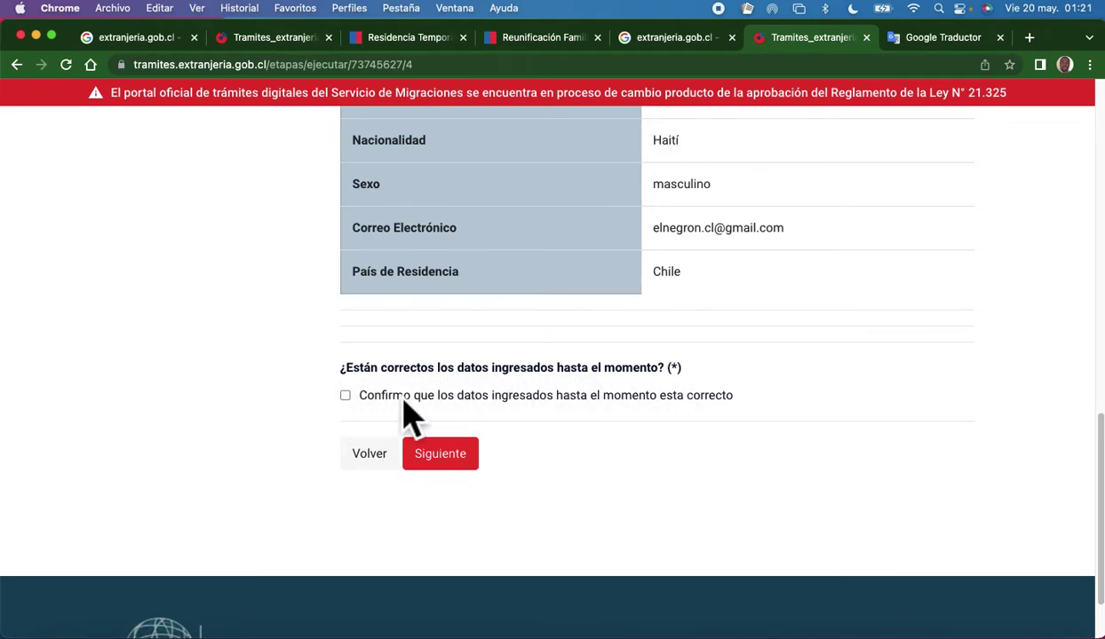
left_click(346, 396)
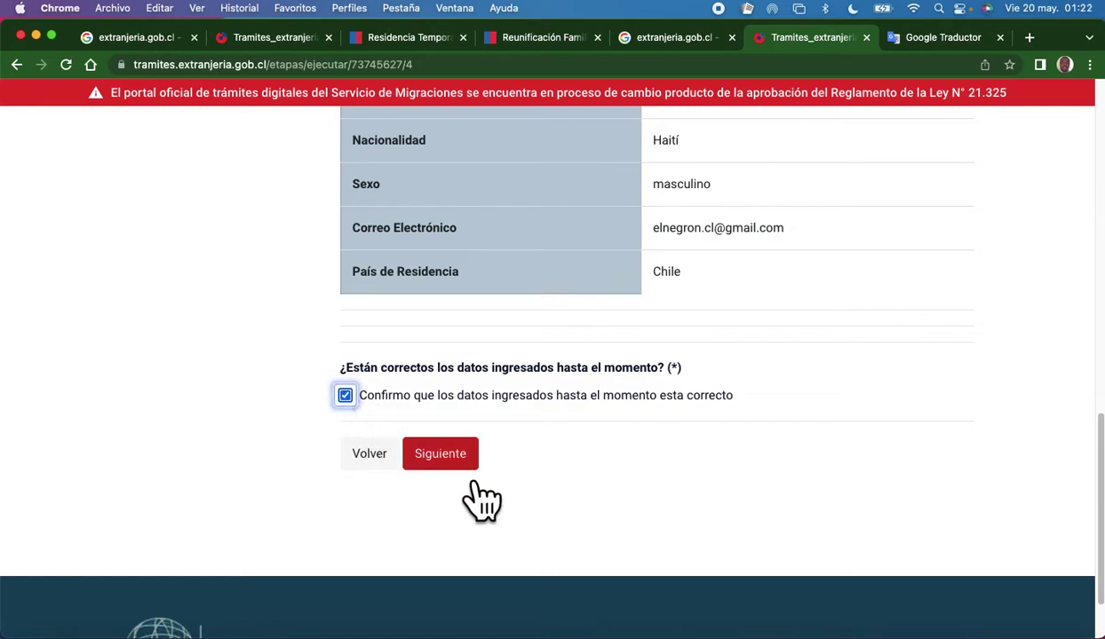
left_click(453, 457)
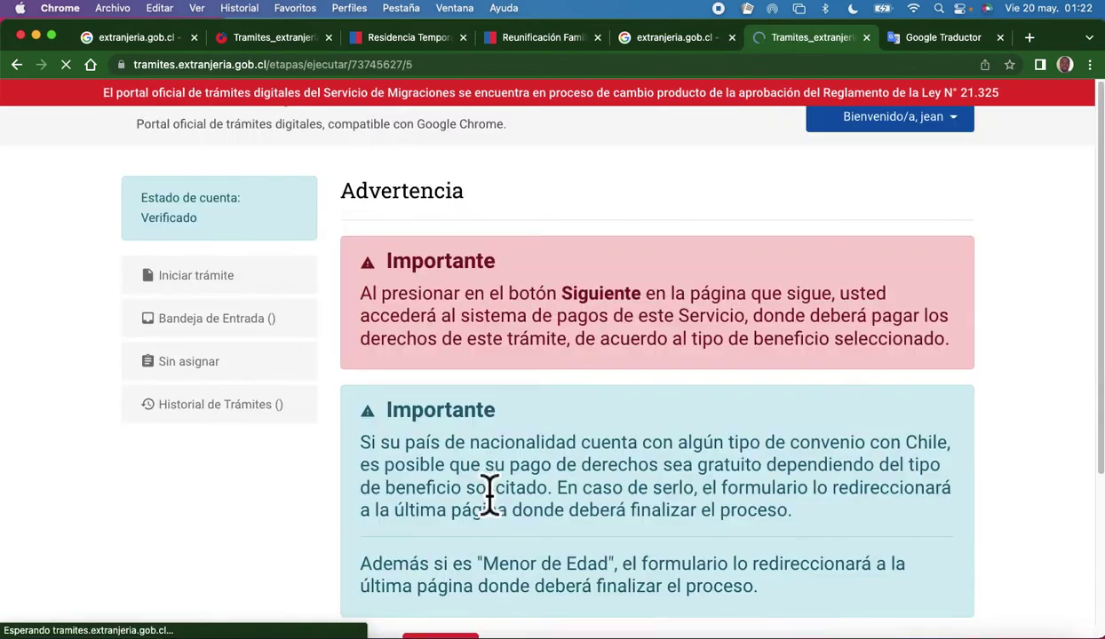
scroll(568, 497, "down", 3)
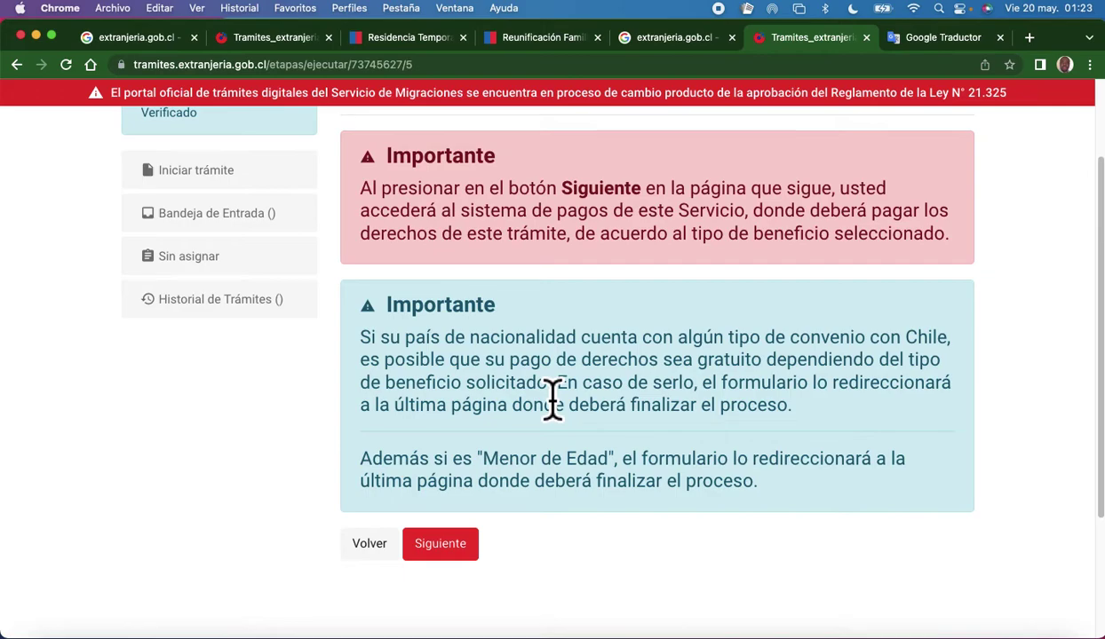
left_click_drag(551, 391, 369, 345)
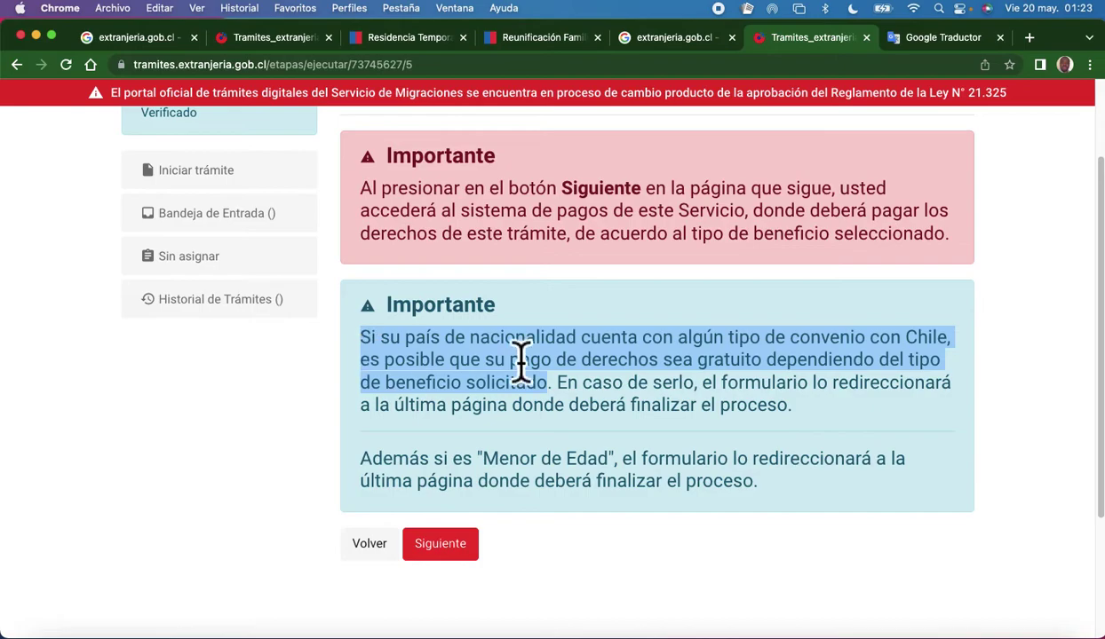
left_click(1035, 355)
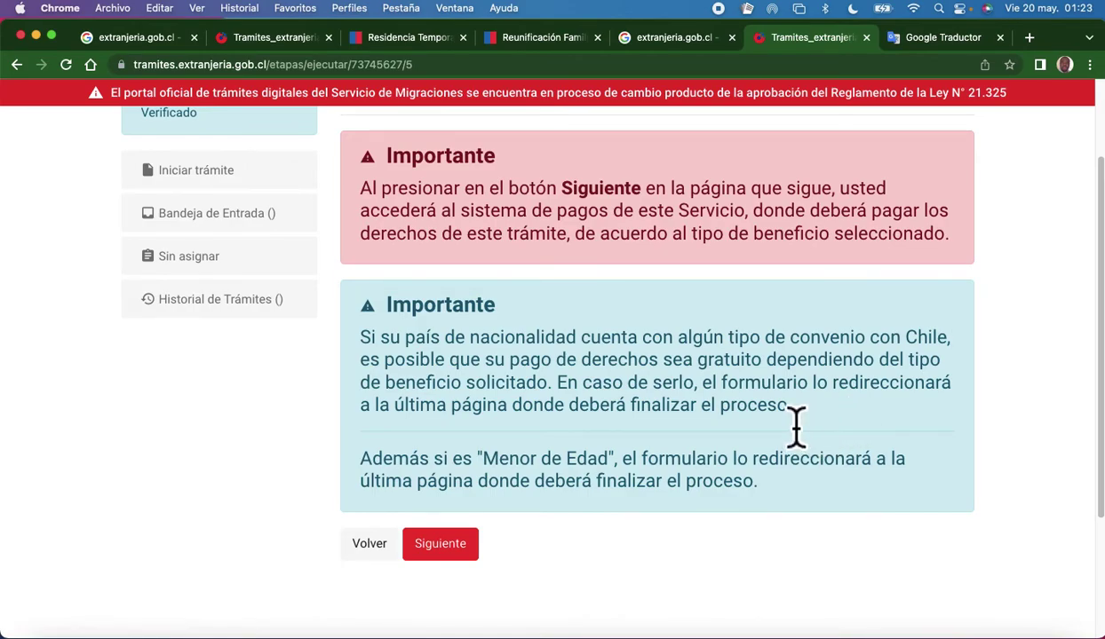
left_click_drag(787, 432, 355, 337)
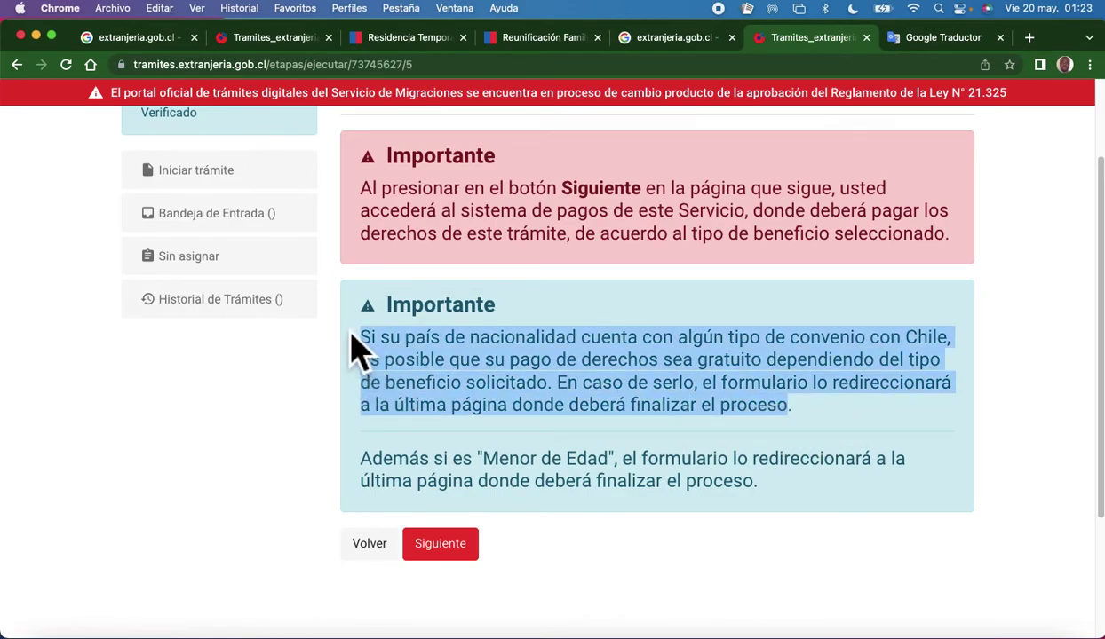
left_click(806, 435)
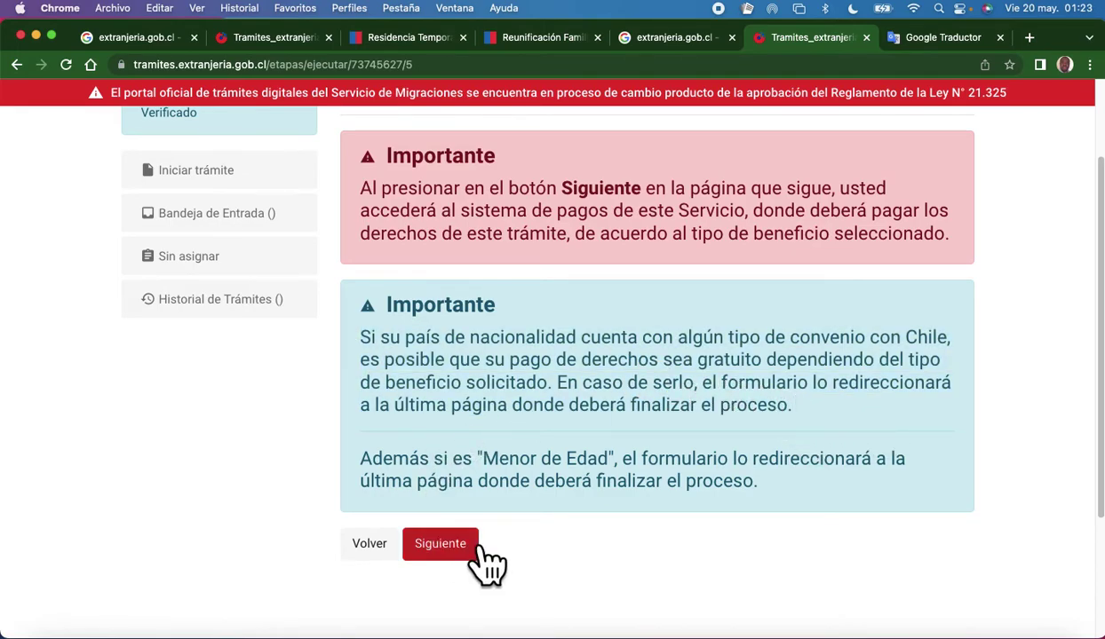
scroll(502, 551, "down", 3)
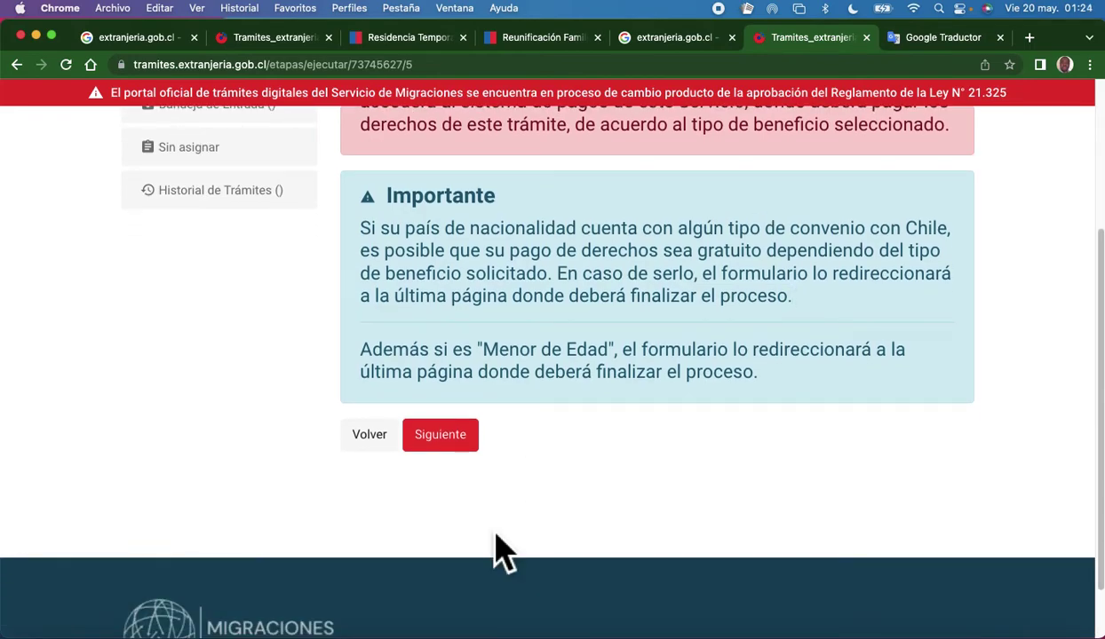
Continue past the Advertencia payment warning page.
left_click(449, 434)
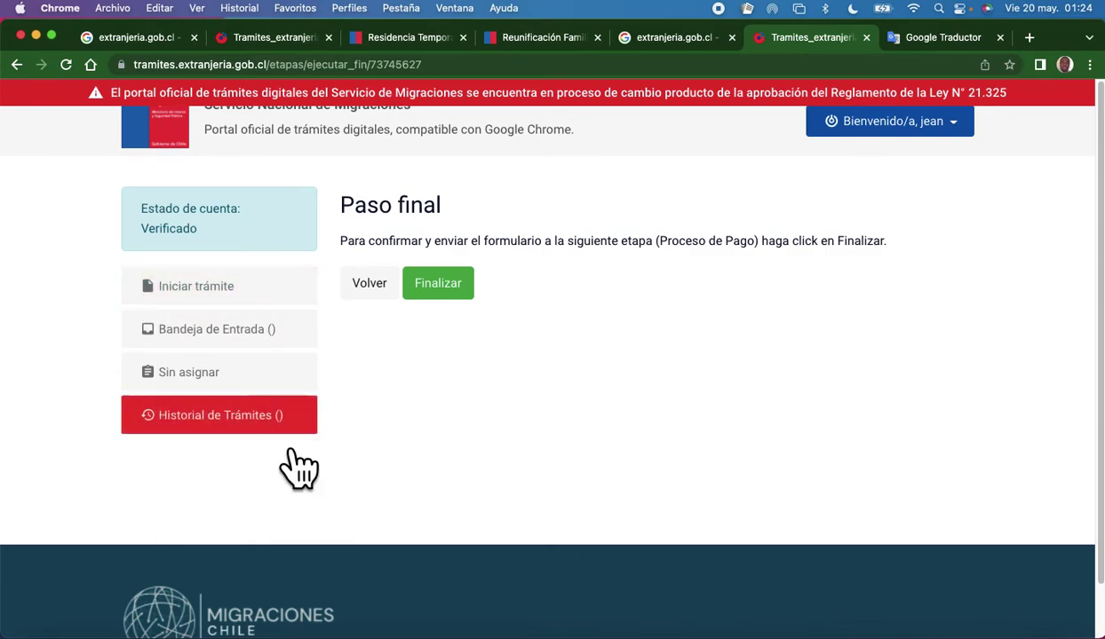
Finalize the application on the Paso final page, sending it to payment.
left_click(458, 302)
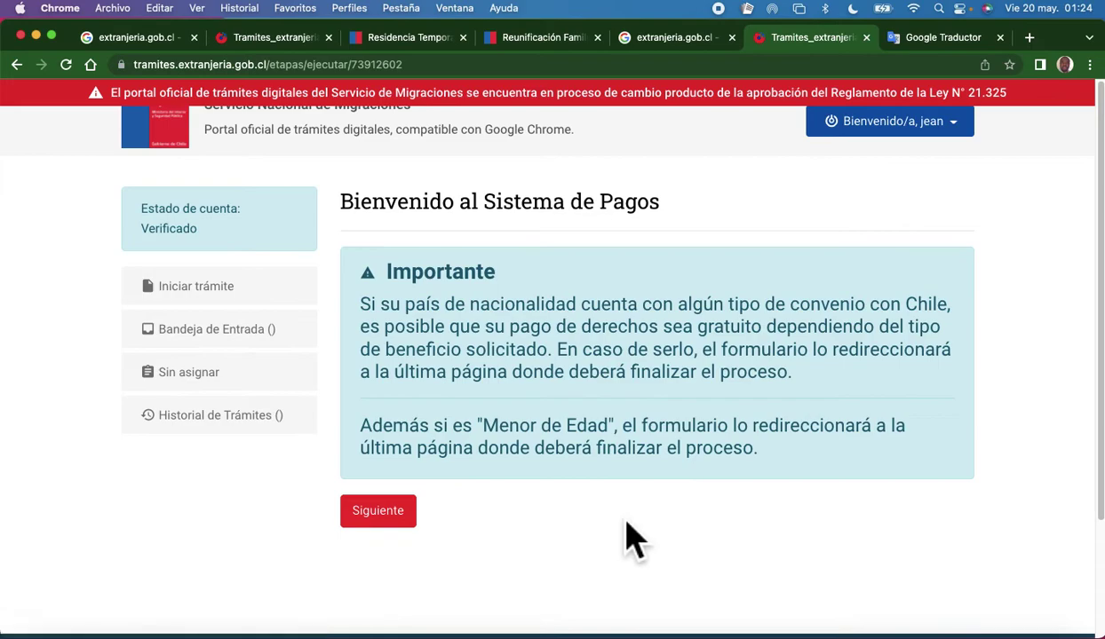
scroll(593, 498, "down", 3)
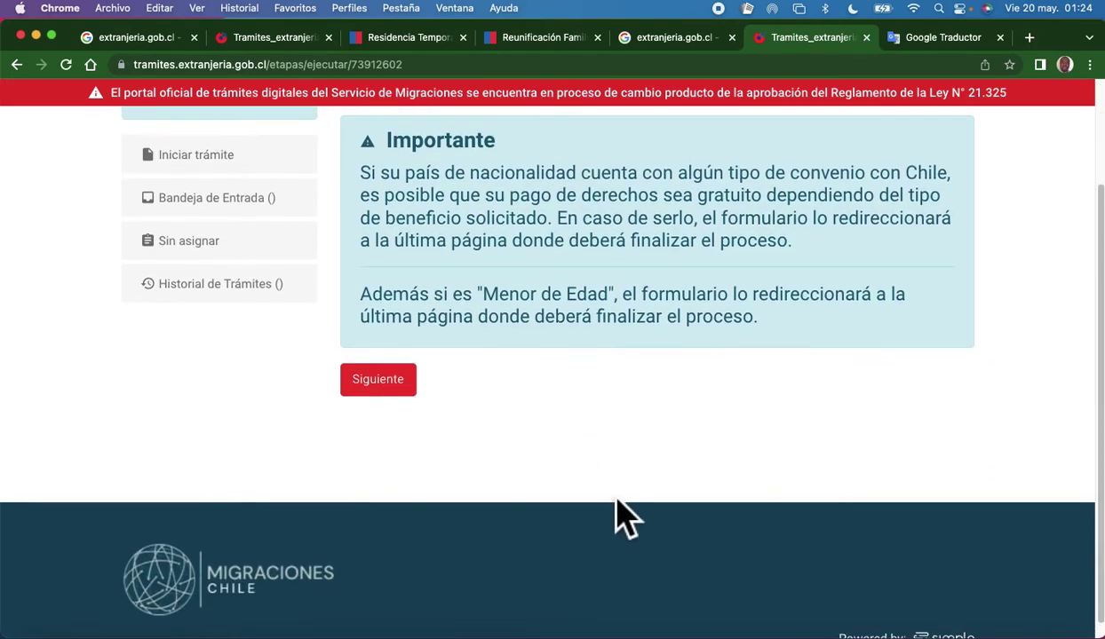
scroll(612, 511, "up", 1)
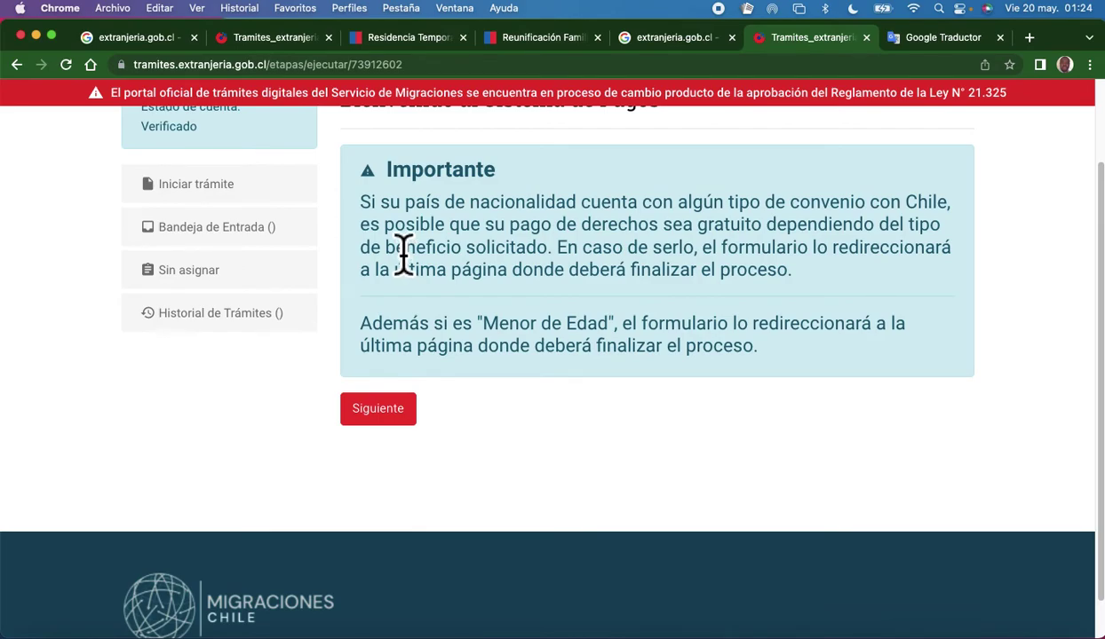